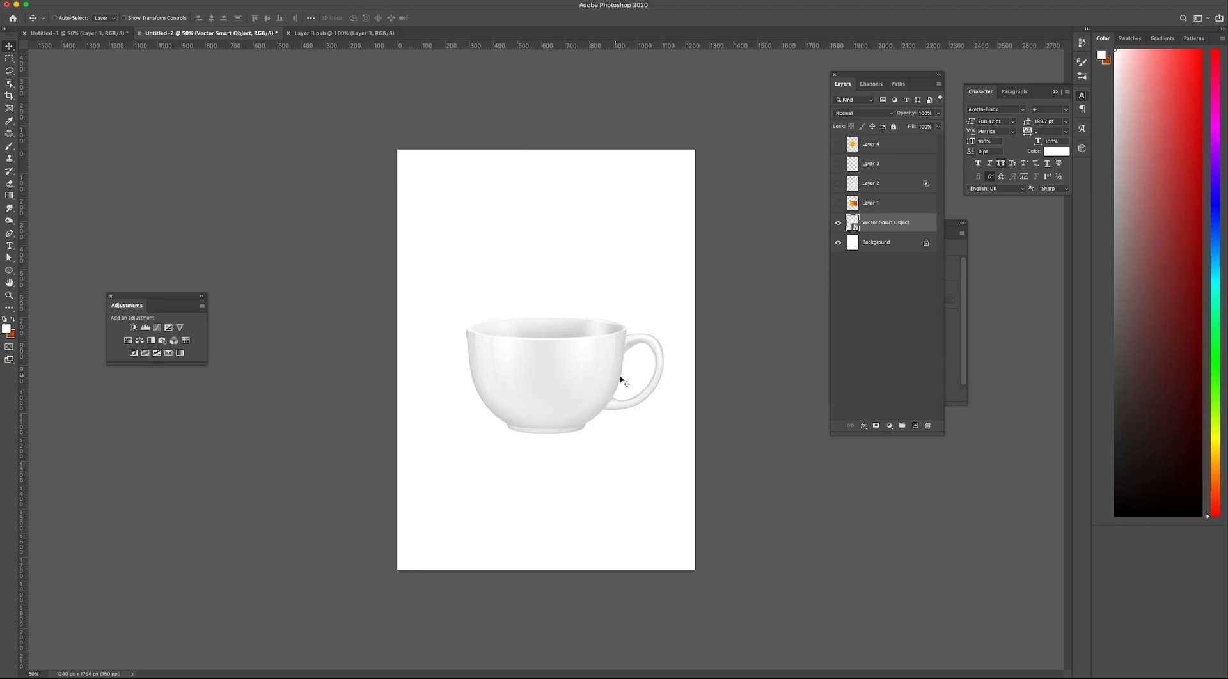
# Step: Show the orange-peel texture layer and clip it to the white cup
pyautogui.click(886, 203)
pyautogui.click(838, 203)
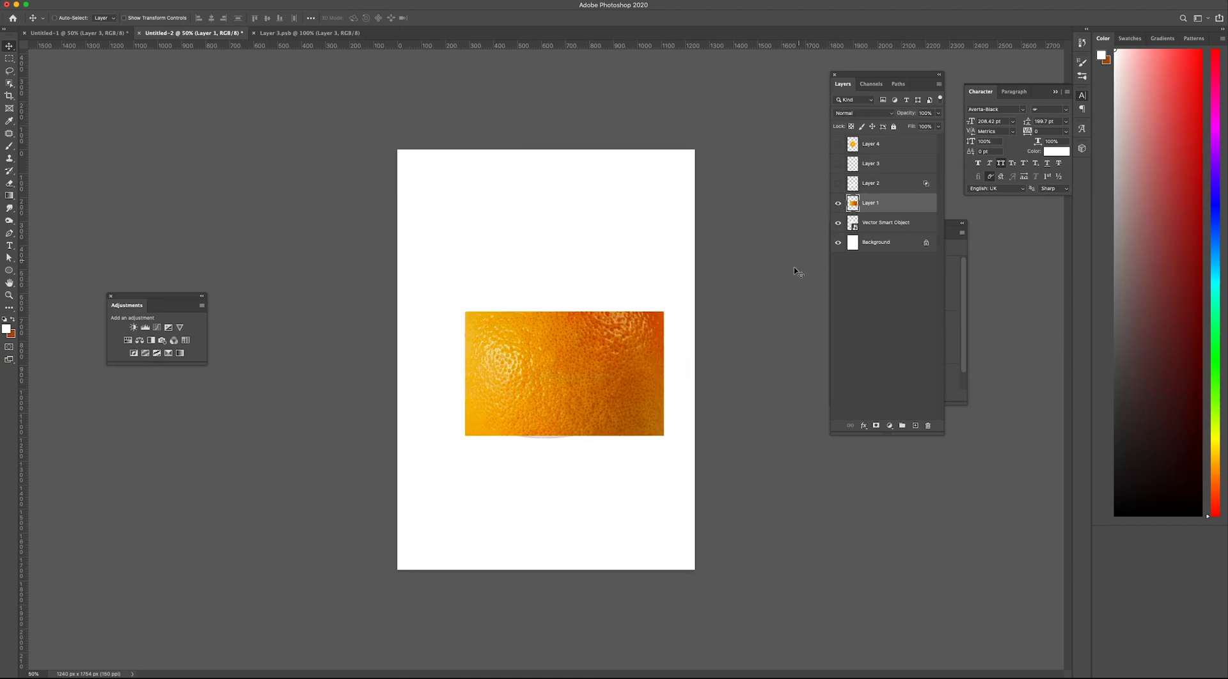
pyautogui.keyDown('alt'); pyautogui.click(856, 213); pyautogui.keyUp('alt')
pyautogui.hotkey('ctrl', '+')
pyautogui.hotkey('ctrl', 't')
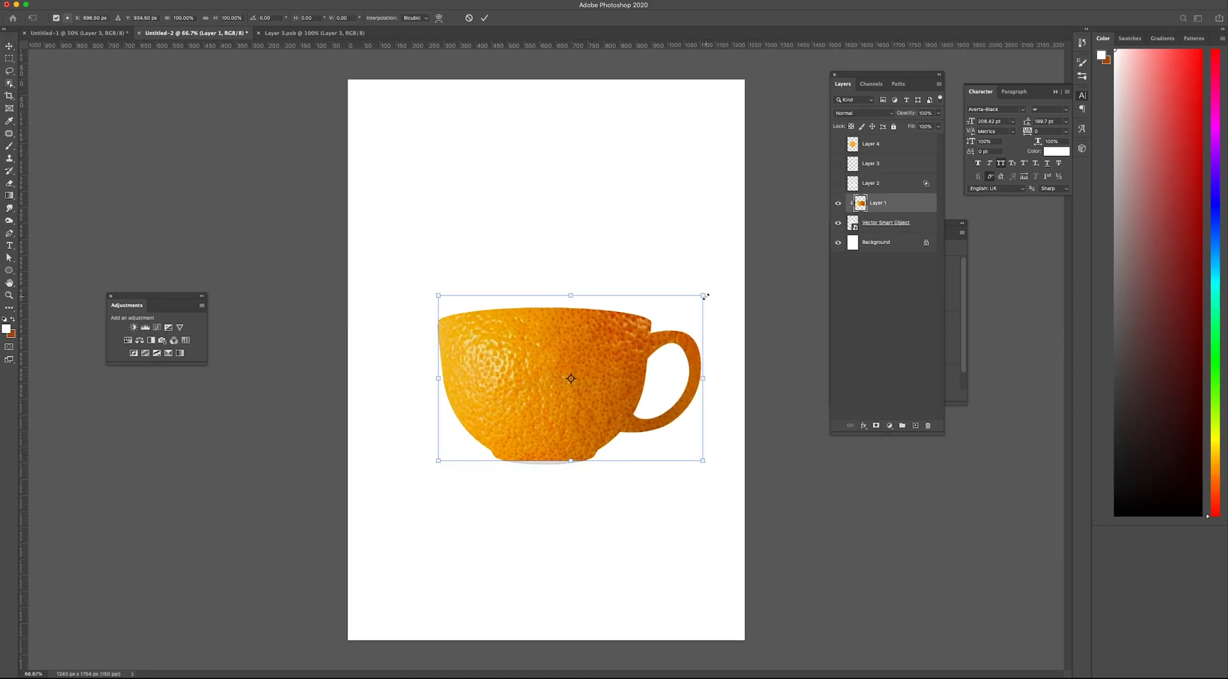
pyautogui.press('Return')
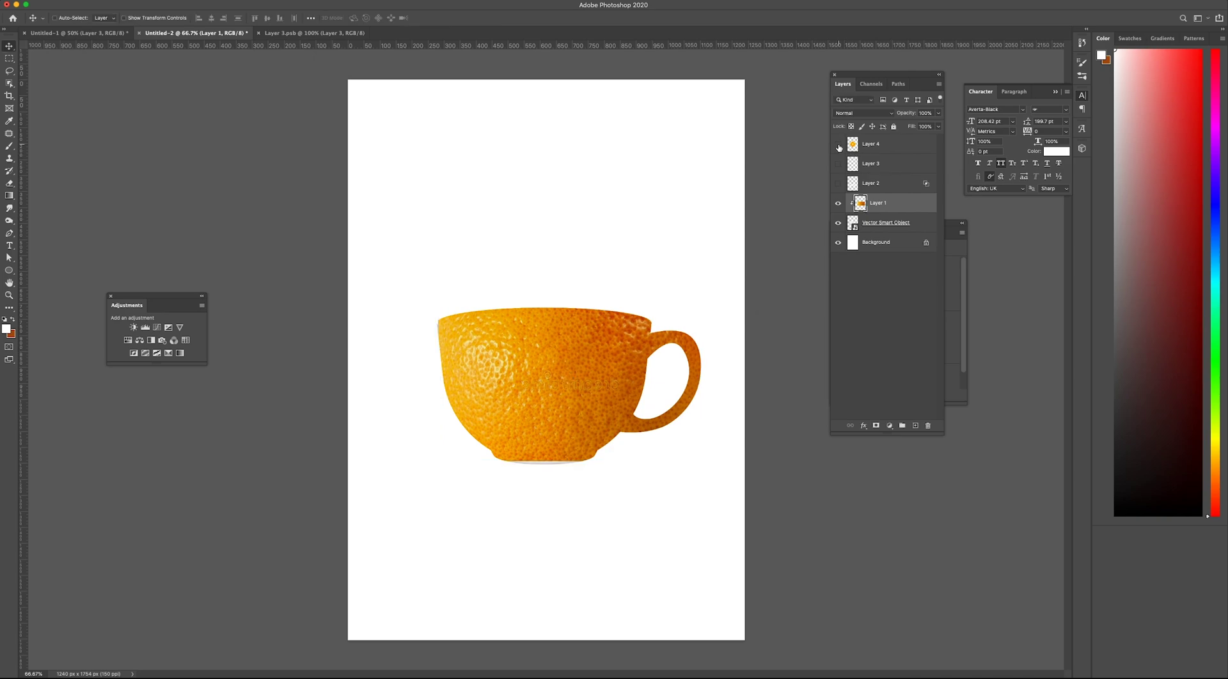
# Step: Show the orange slice layer and convert it to a smart object for transforming
pyautogui.click(839, 148)
pyautogui.rightClick(871, 144)
pyautogui.click(898, 259)
pyautogui.hotkey('ctrl', 't')
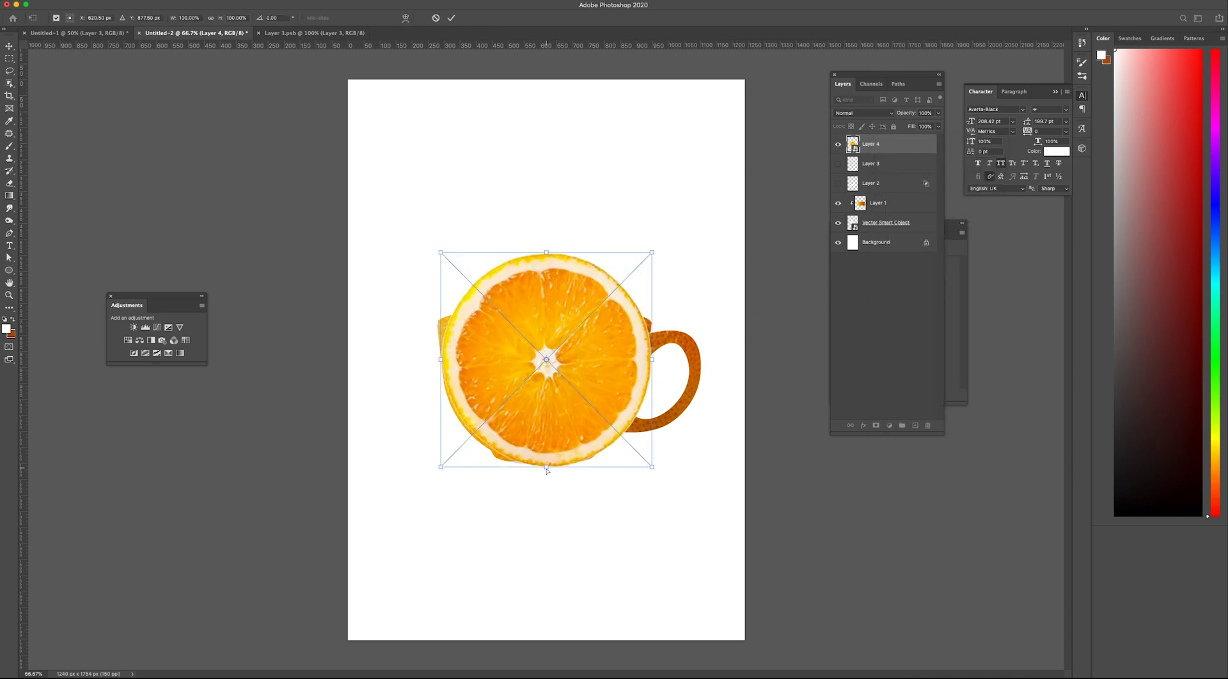
# Step: Lower the peel texture to 30% opacity so the cup rim shows beneath the slice
pyautogui.moveTo(546, 471); pyautogui.dragTo(547, 295)
pyautogui.press('Return')
pyautogui.click(838, 144)
pyautogui.click(881, 204)
pyautogui.press('3')
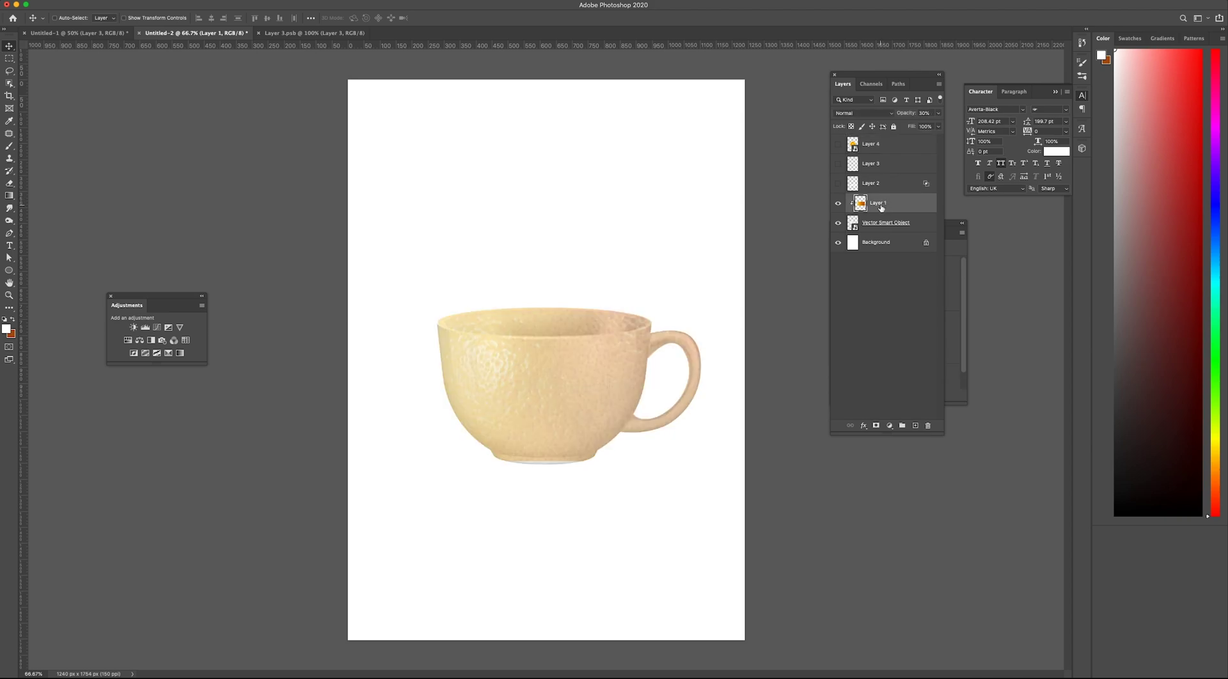
pyautogui.click(838, 144)
pyautogui.click(871, 144)
# Step: Squash the orange slice into a thin ellipse, then widen and skew it onto the cup rim
pyautogui.hotkey('ctrl', 't')
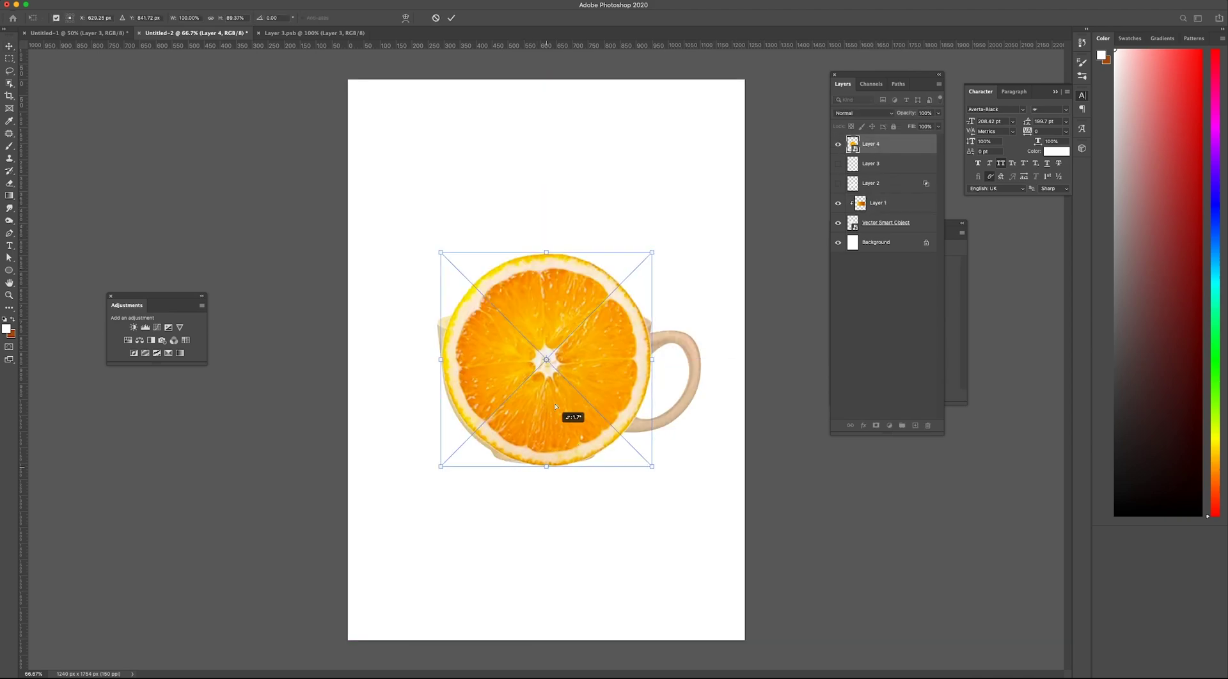
pyautogui.moveTo(546, 466); pyautogui.dragTo(547, 329)
pyautogui.moveTo(546, 252); pyautogui.dragTo(546, 307)
pyautogui.keyDown('ctrl'); pyautogui.click(588, 306); pyautogui.keyUp('ctrl')
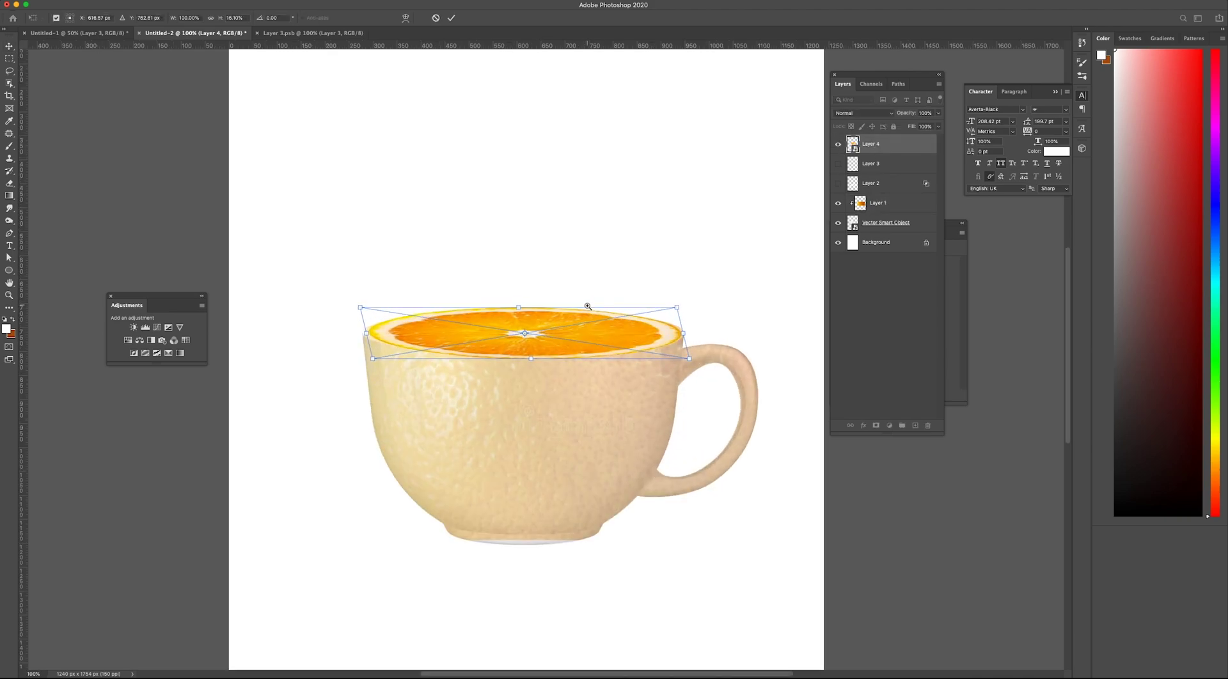
pyautogui.moveTo(779, 362); pyautogui.dragTo(797, 361)
pyautogui.hscroll(-5, 512, 361)
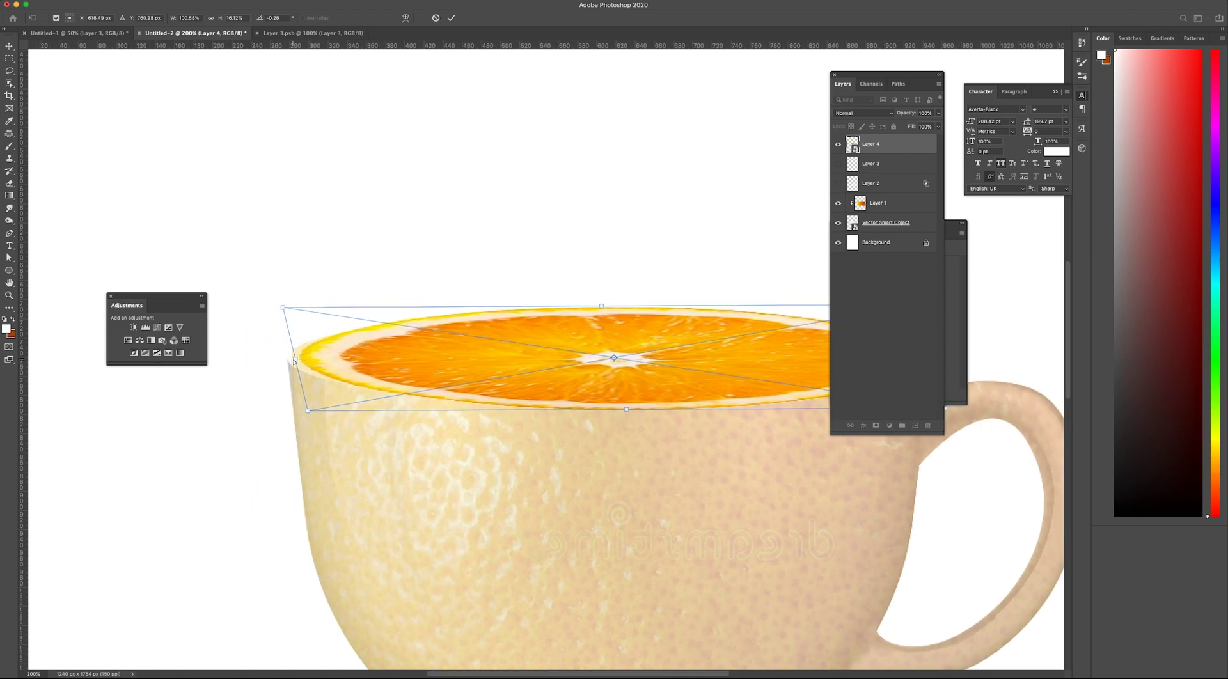
pyautogui.moveTo(301, 359); pyautogui.dragTo(280, 362)
pyautogui.press('Return')
# Step: Restore the peel texture to full opacity and pull the slice's left edge slightly inward
pyautogui.click(877, 202)
pyautogui.press('0')
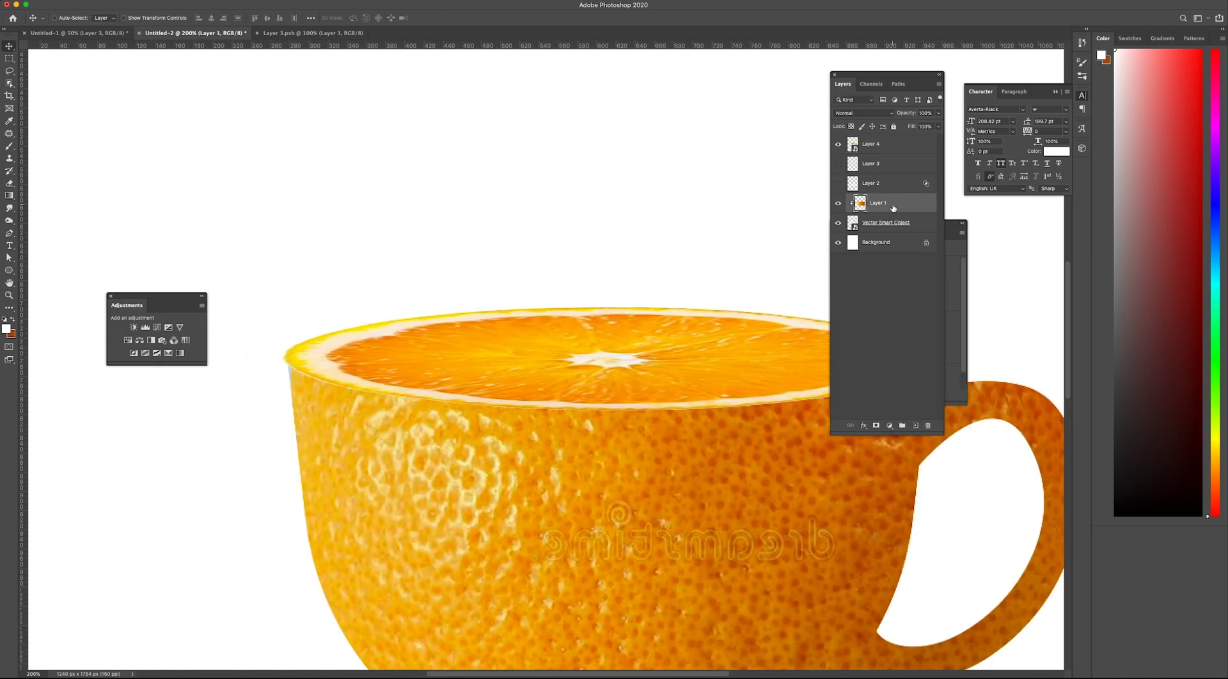
pyautogui.hscroll(4, 675, 393)
pyautogui.click(878, 144)
pyautogui.hotkey('ctrl', 't')
pyautogui.moveTo(153, 398); pyautogui.dragTo(159, 396)
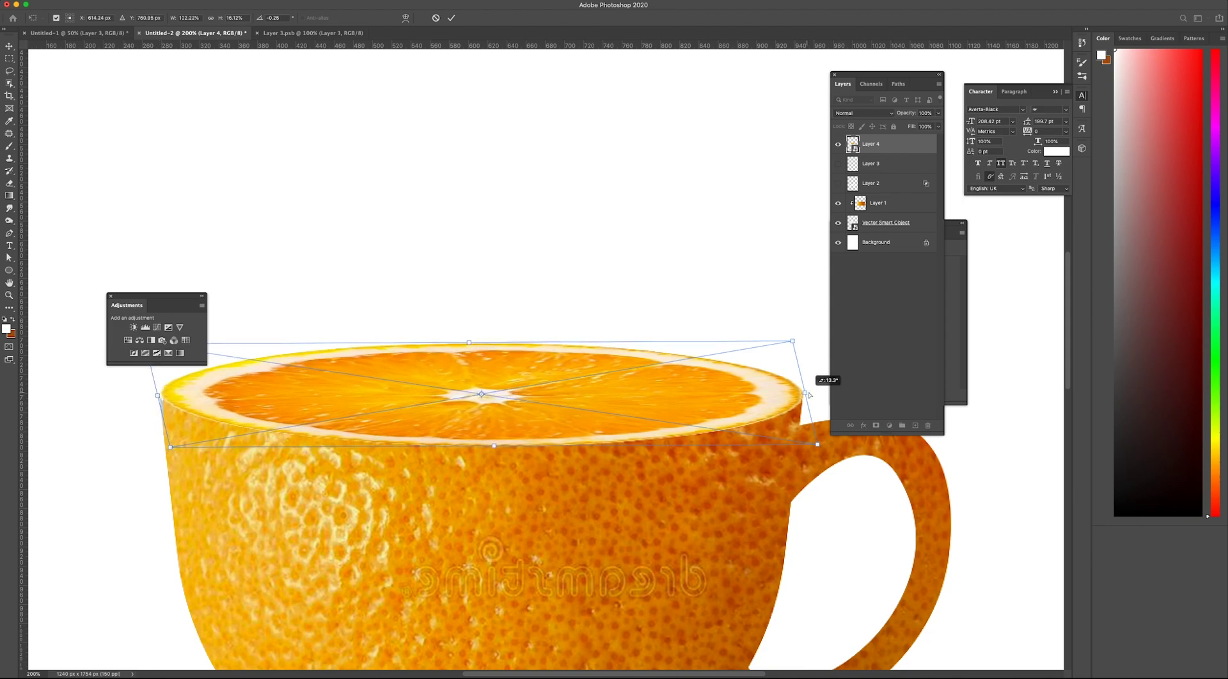
pyautogui.press('Return')
pyautogui.hotkey('ctrl', '-')
pyautogui.hotkey('ctrl', '-')
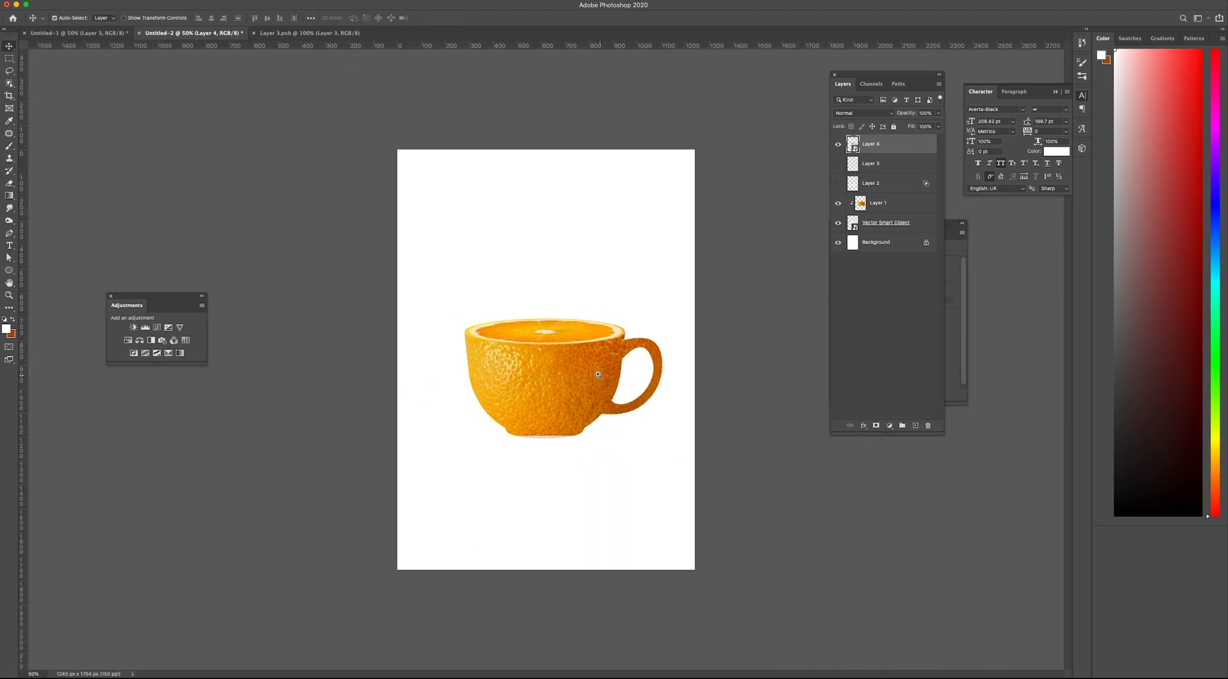
pyautogui.keyDown('ctrl'); pyautogui.click(607, 382); pyautogui.keyUp('ctrl')
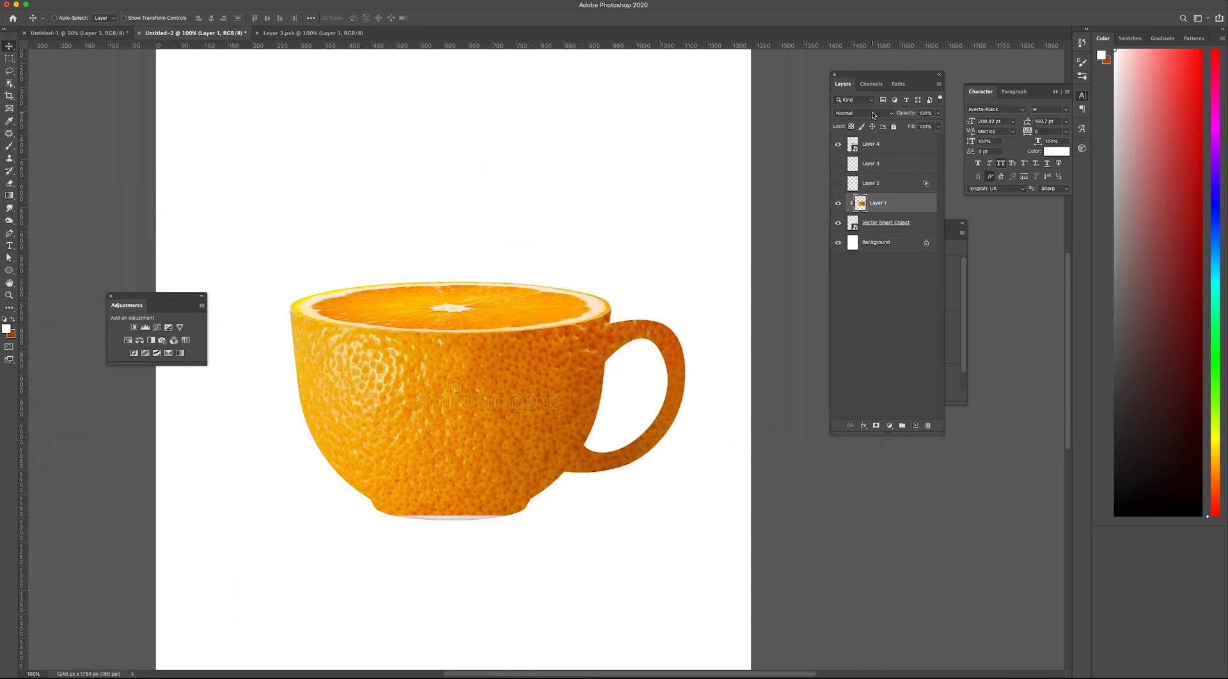
# Step: Set the peel texture to Multiply and brighten a duplicate with Levels, white input 95
pyautogui.click(873, 115)
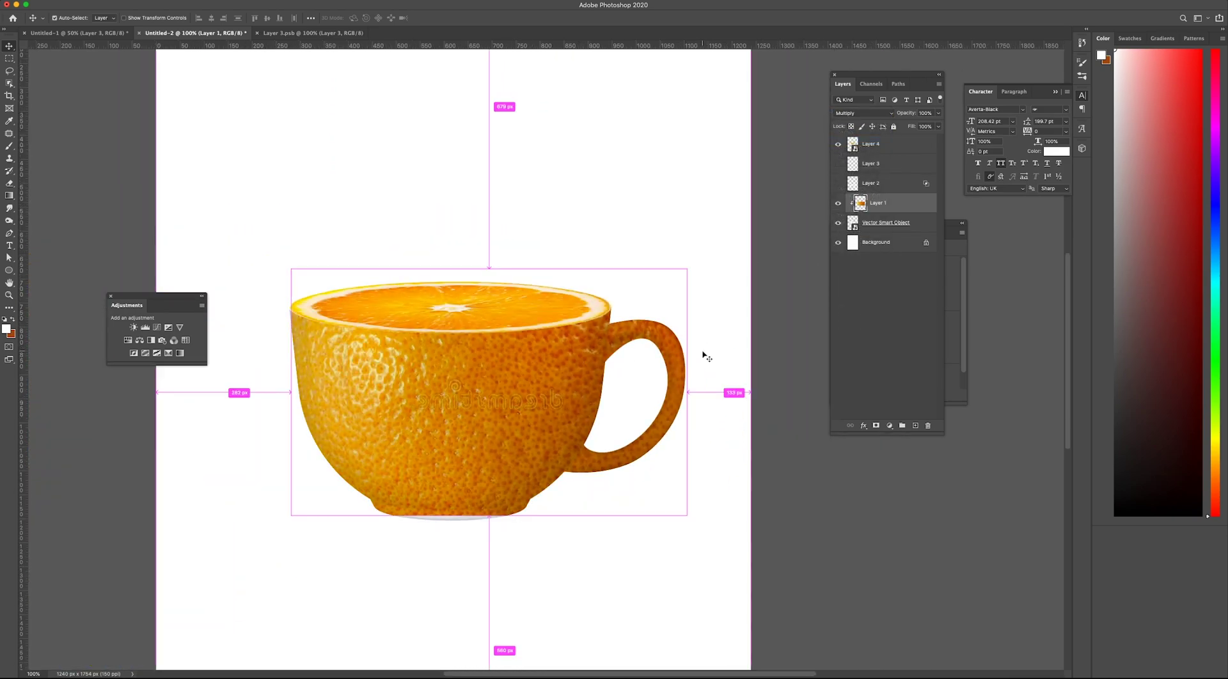
pyautogui.hotkey('ctrl', 'j')
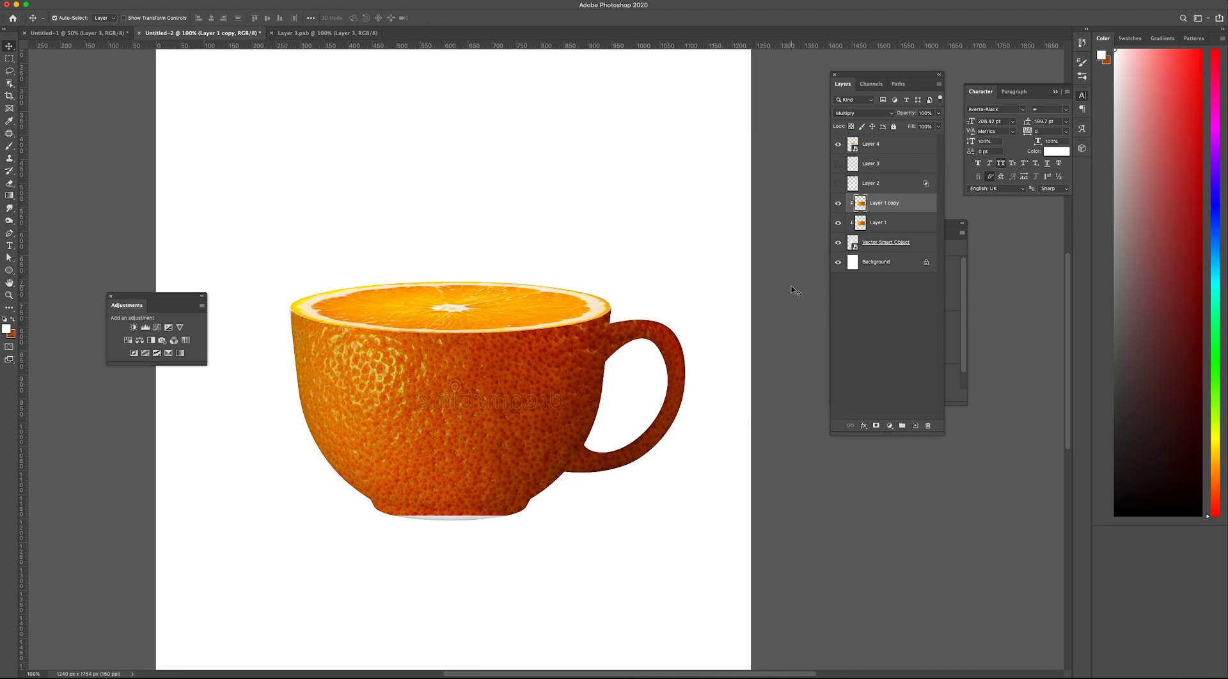
pyautogui.hotkey('ctrl', 'l')
pyautogui.moveTo(966, 371); pyautogui.dragTo(891, 371)
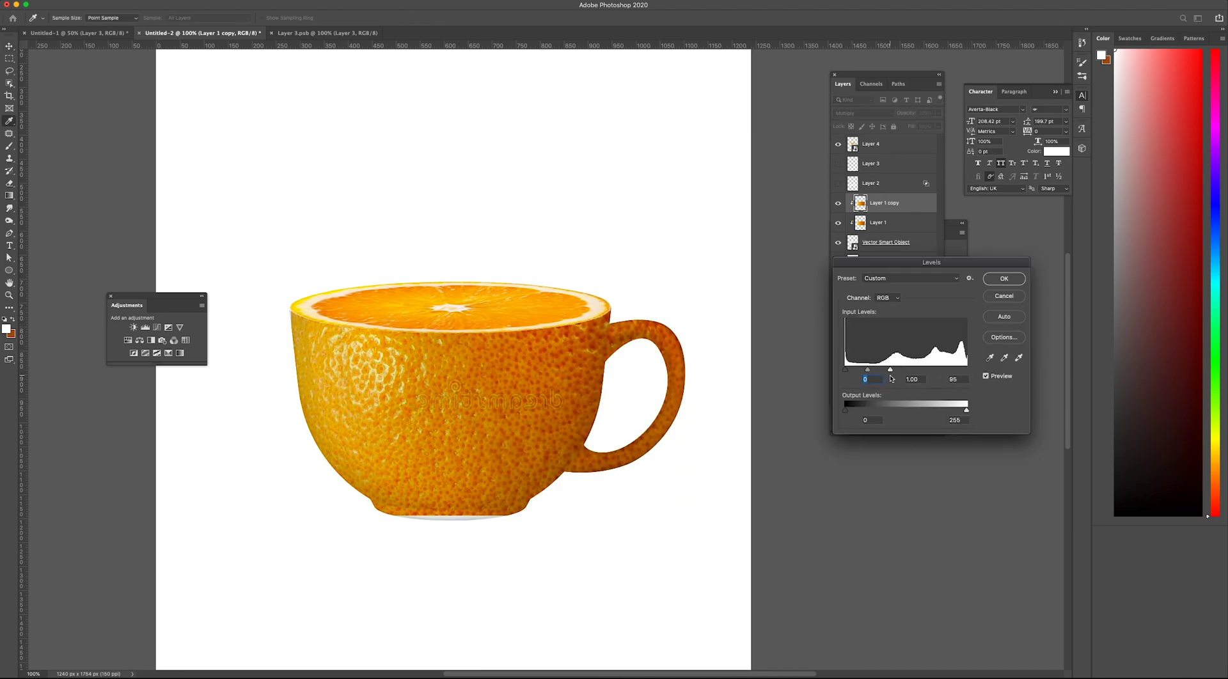
pyautogui.press('Return')
# Step: Delete the brightened copy and add a new empty Layer 5
pyautogui.hotkey('ctrl', '-')
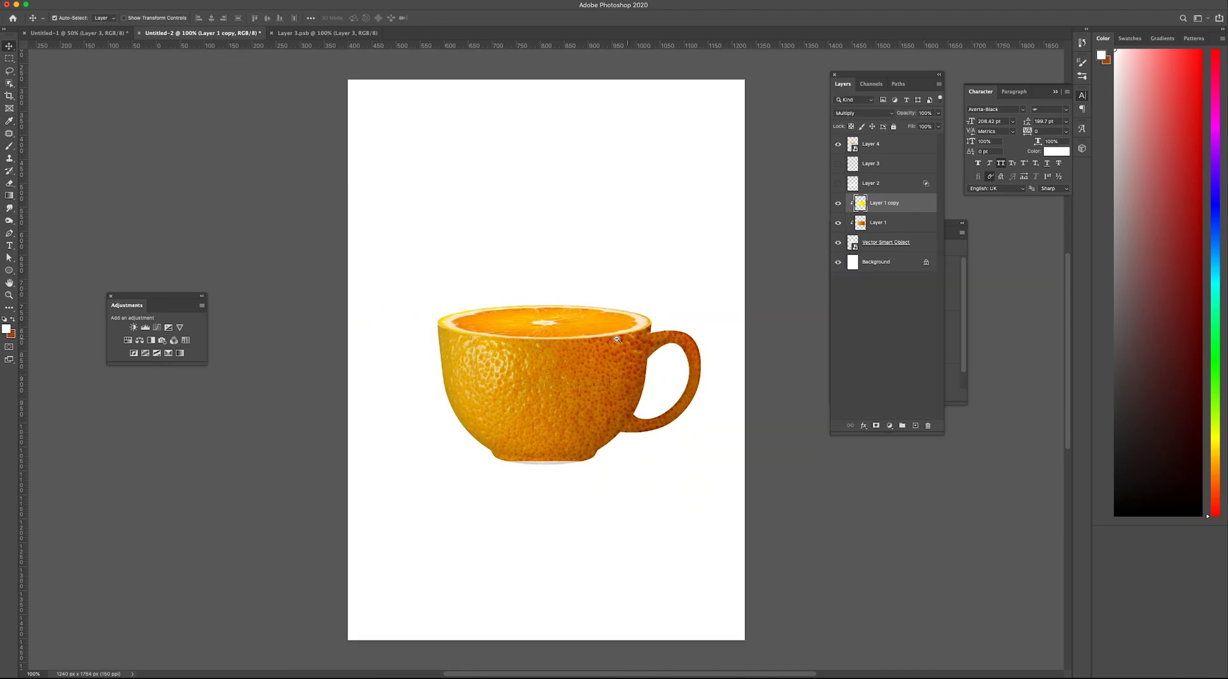
pyautogui.hotkey('ctrl', '-')
pyautogui.click(839, 203)
pyautogui.press('Delete')
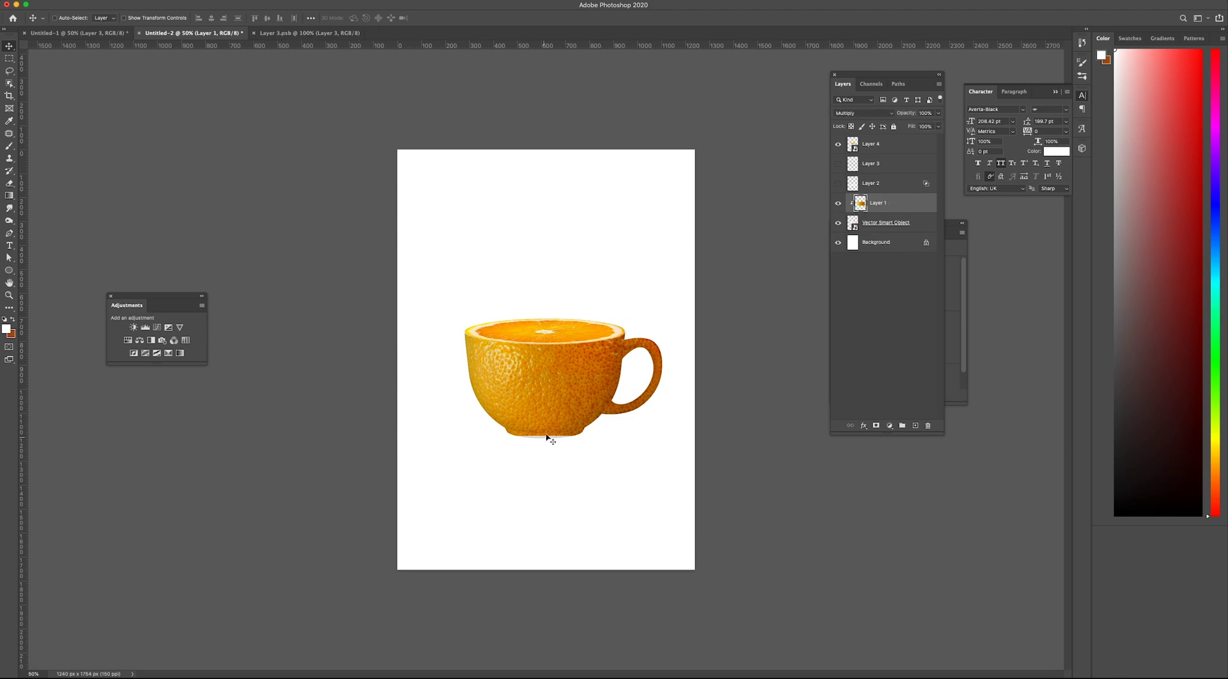
pyautogui.hotkey('ctrl', '+')
pyautogui.hotkey('ctrl', '+')
pyautogui.hotkey('ctrl', 'shift', 'n')
pyautogui.press('Return')
# Step: Paint a clipped orange Overlay glow near the handle on Layer 5, enlarge it and duplicate it
pyautogui.press('b')
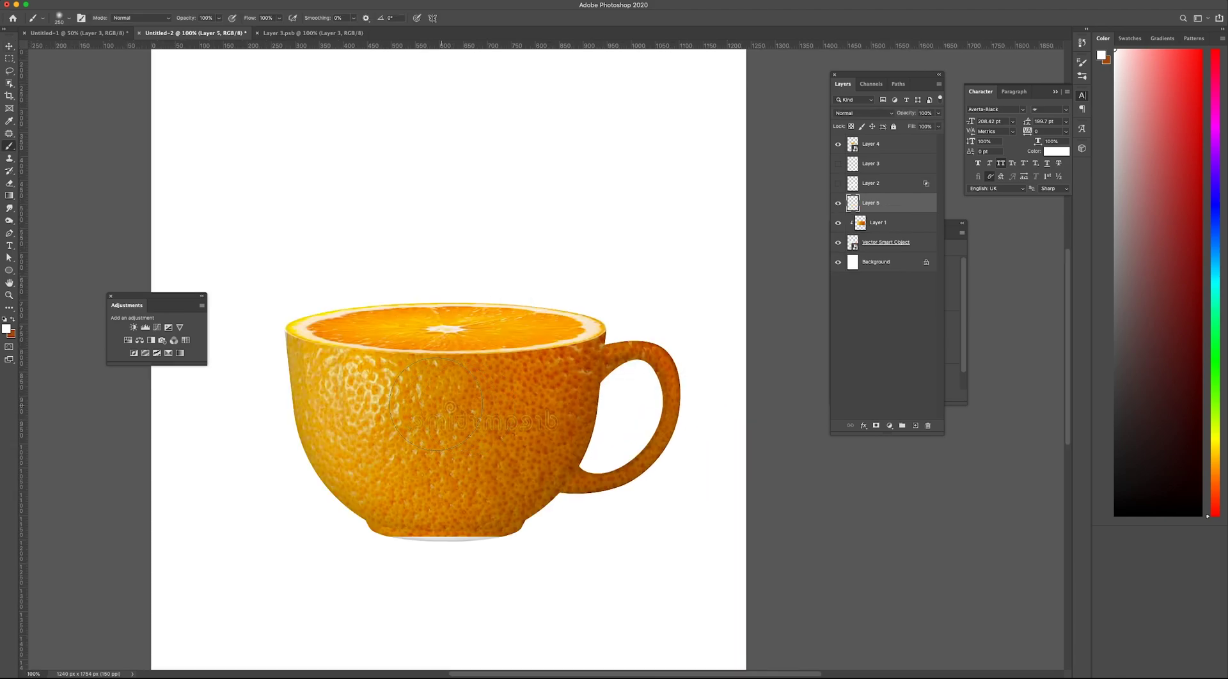
pyautogui.keyDown('alt'); pyautogui.click(356, 383); pyautogui.keyUp('alt')
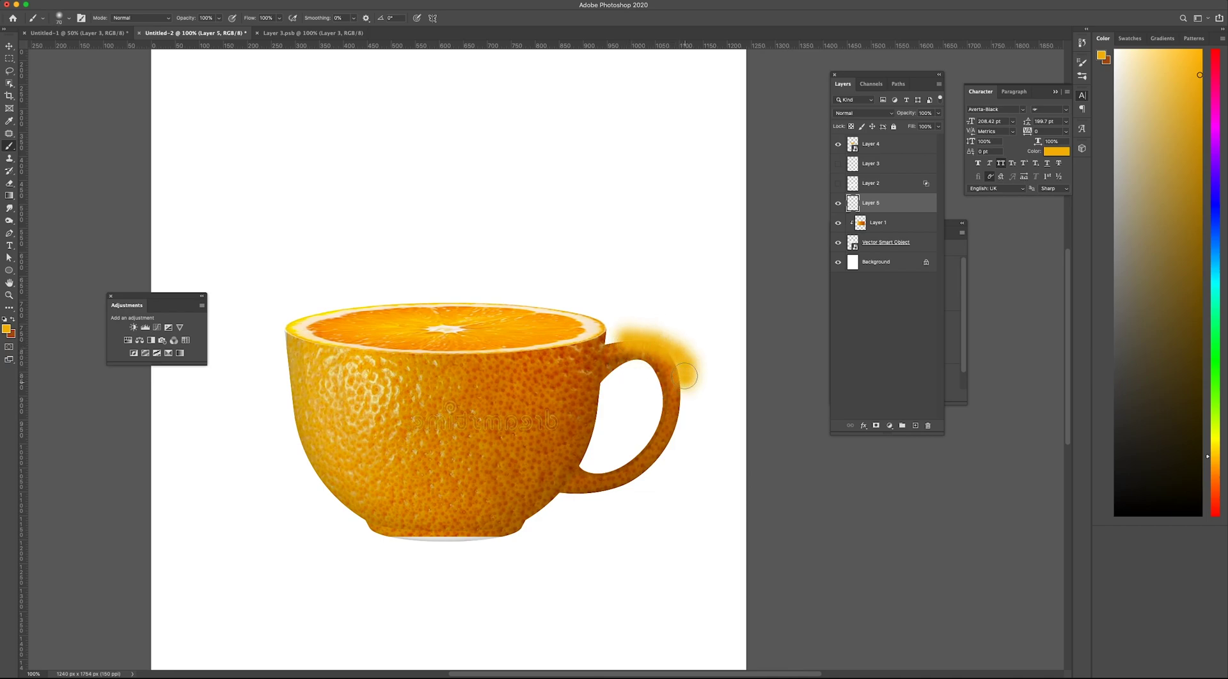
pyautogui.moveTo(685, 376); pyautogui.dragTo(633, 332)
pyautogui.press('v')
pyautogui.hotkey('ctrl', 'alt', 'g')
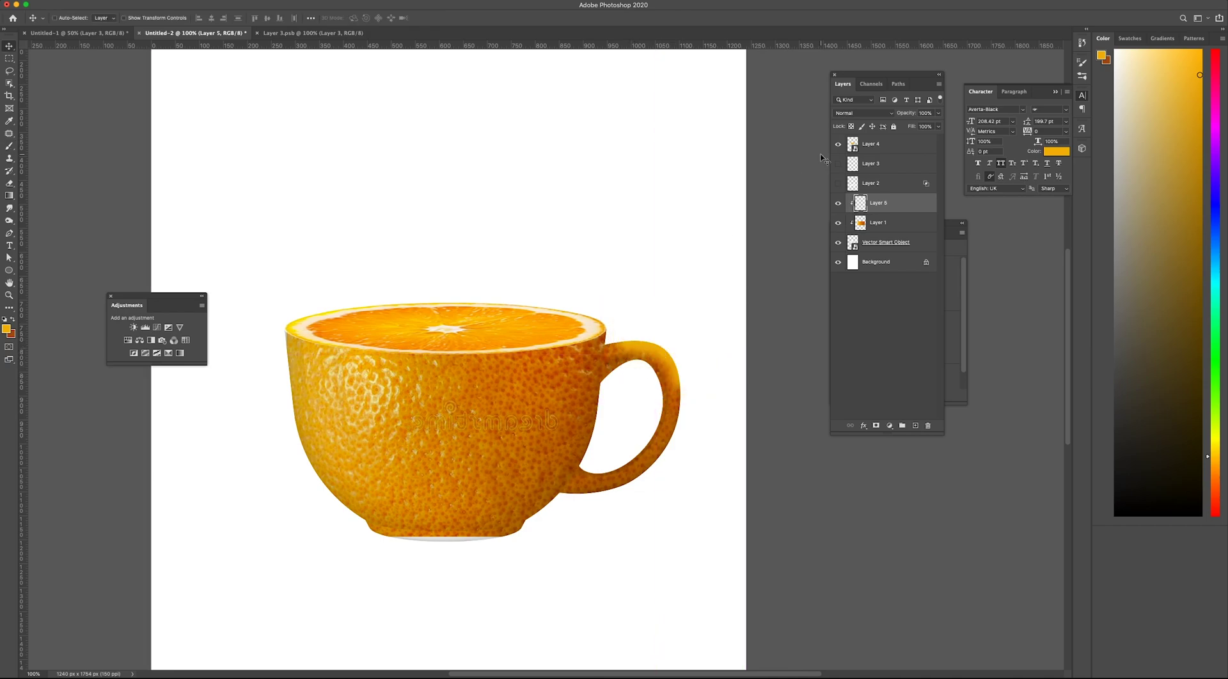
pyautogui.click(862, 113)
pyautogui.click(851, 218)
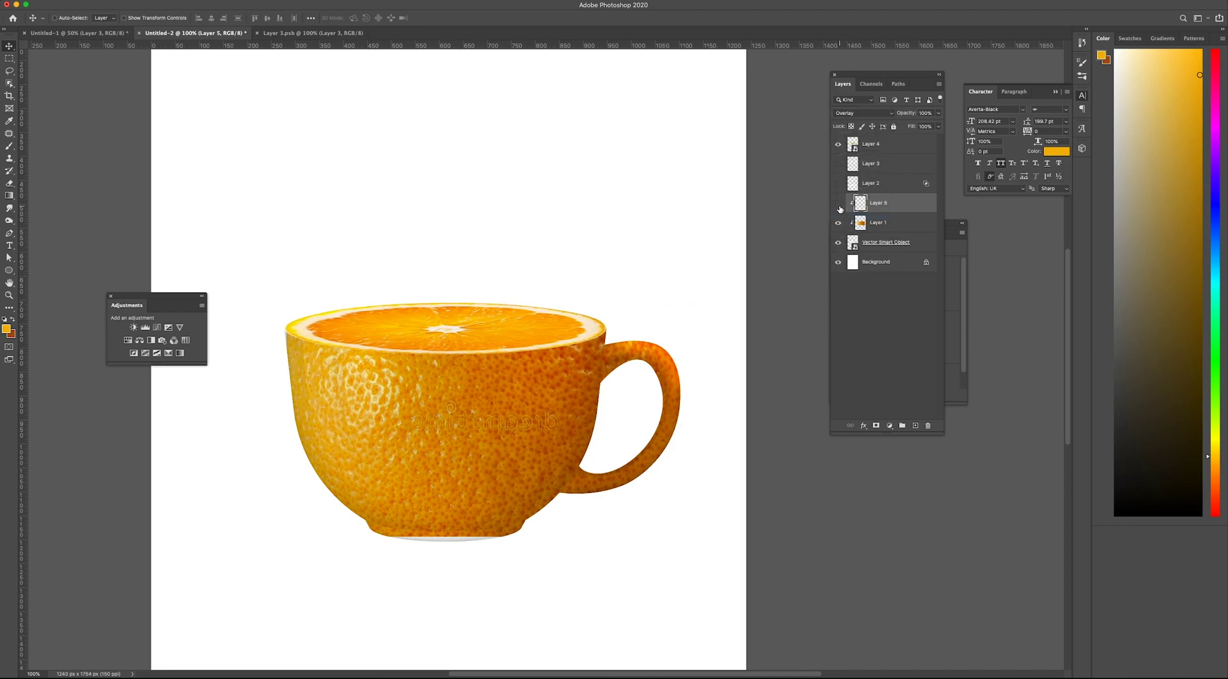
pyautogui.hotkey('ctrl', 't')
pyautogui.moveTo(712, 405)
pyautogui.mouseDown()
pyautogui.moveTo(725, 421)
pyautogui.moveTo(700, 398)
pyautogui.mouseUp()
pyautogui.press('Return')
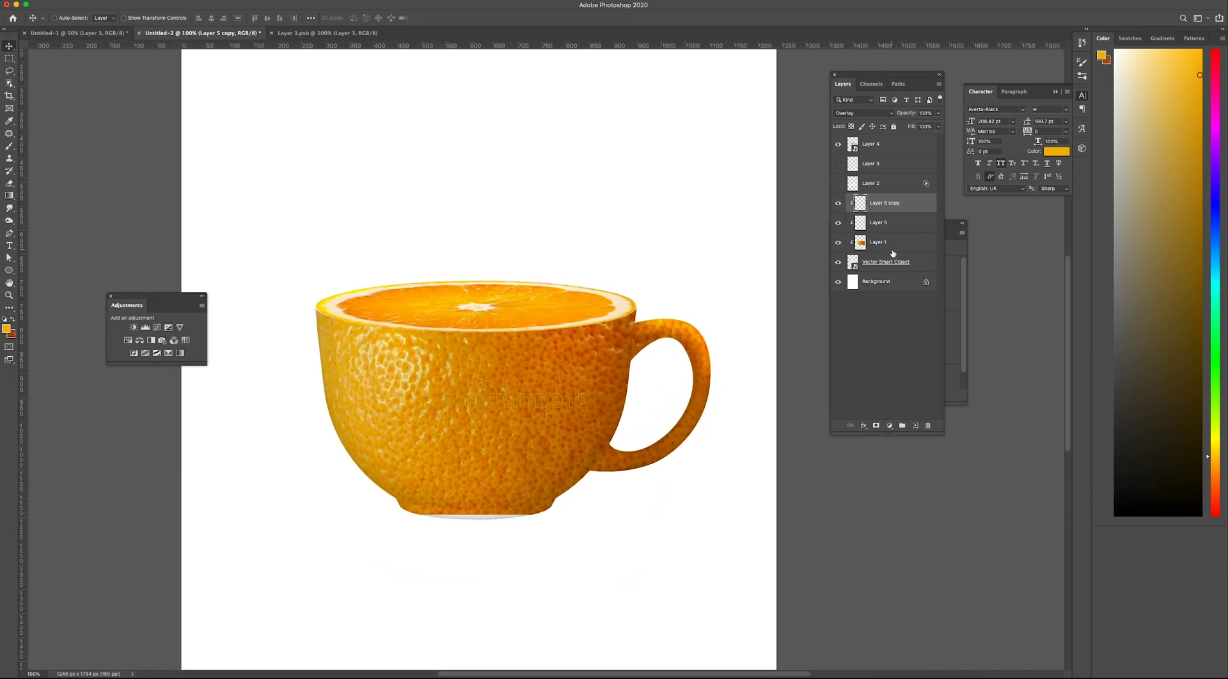
# Step: Add Layer 6 and paint black shading inside the cup outline with a large brush
pyautogui.click(860, 243)
pyautogui.hotkey('ctrl', 'shift', 'alt', 'n')
pyautogui.press('b')
pyautogui.press(']')
pyautogui.press(']')
pyautogui.press(']')
pyautogui.press(']')
pyautogui.press(']')
pyautogui.press(']')
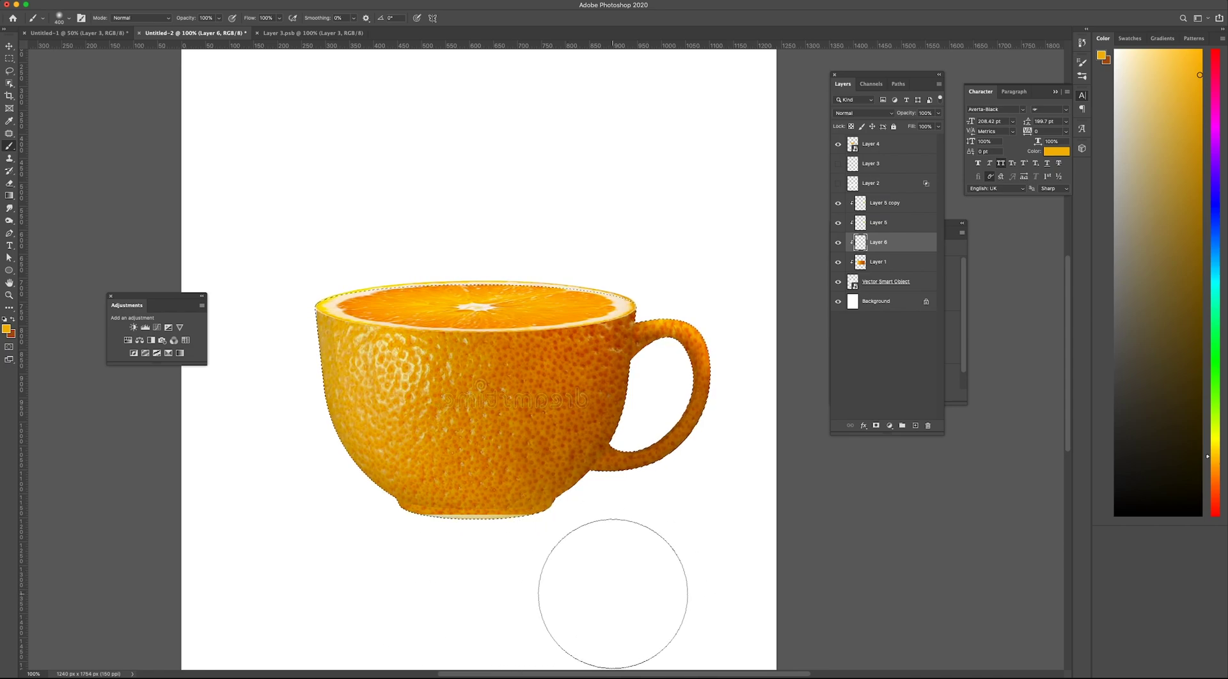
pyautogui.press('d')
pyautogui.press(']')
pyautogui.press(']')
pyautogui.hotkey('ctrl', 'd')
# Step: Set the Layer 6 shading to Overlay blending at 20% opacity
pyautogui.press('v')
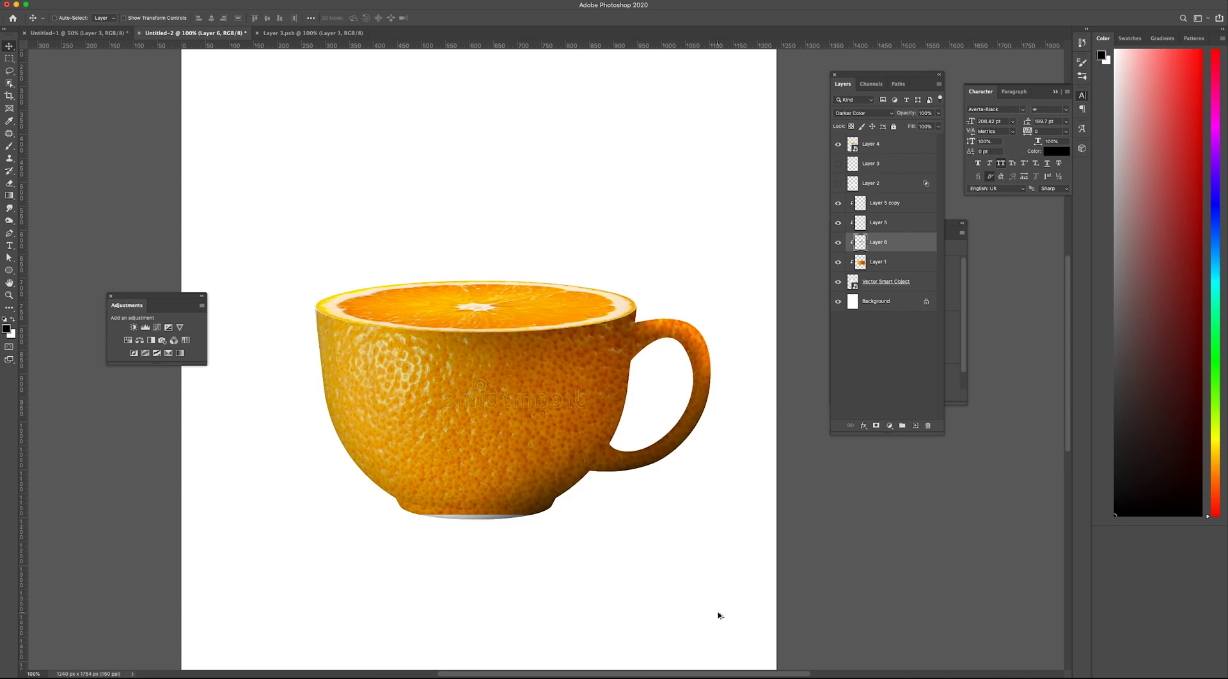
pyautogui.hotkey('alt', 'shift', 'o')
pyautogui.press('b')
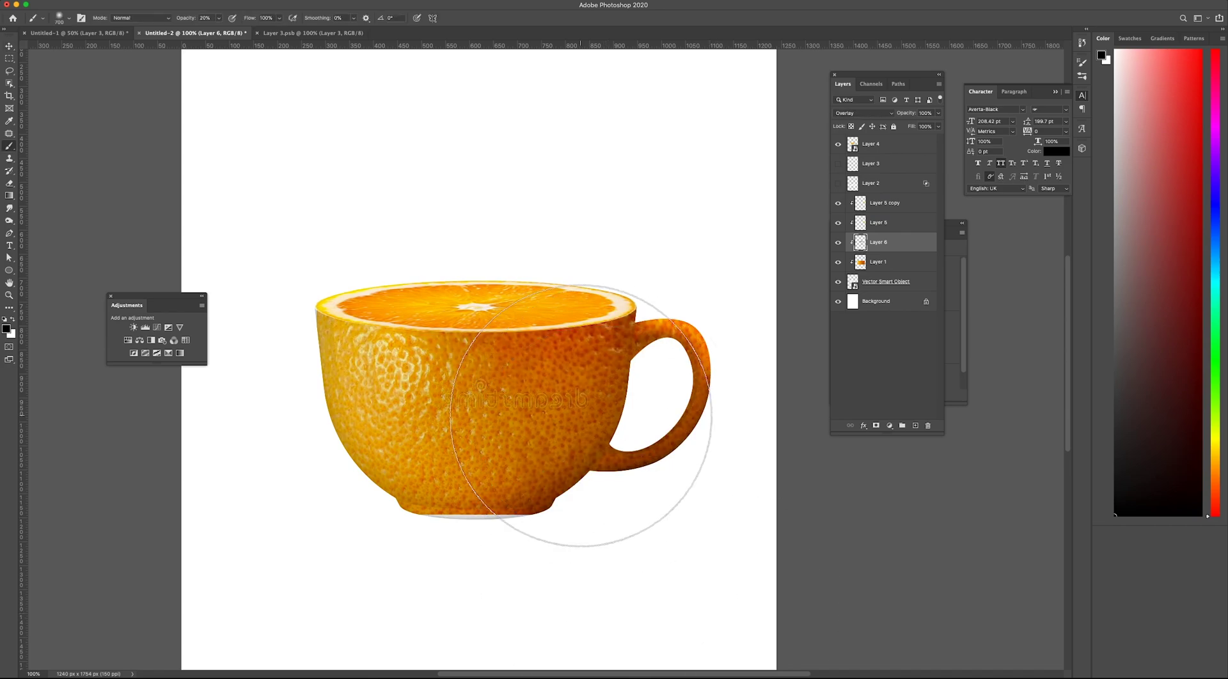
pyautogui.press('v')
pyautogui.press('2')
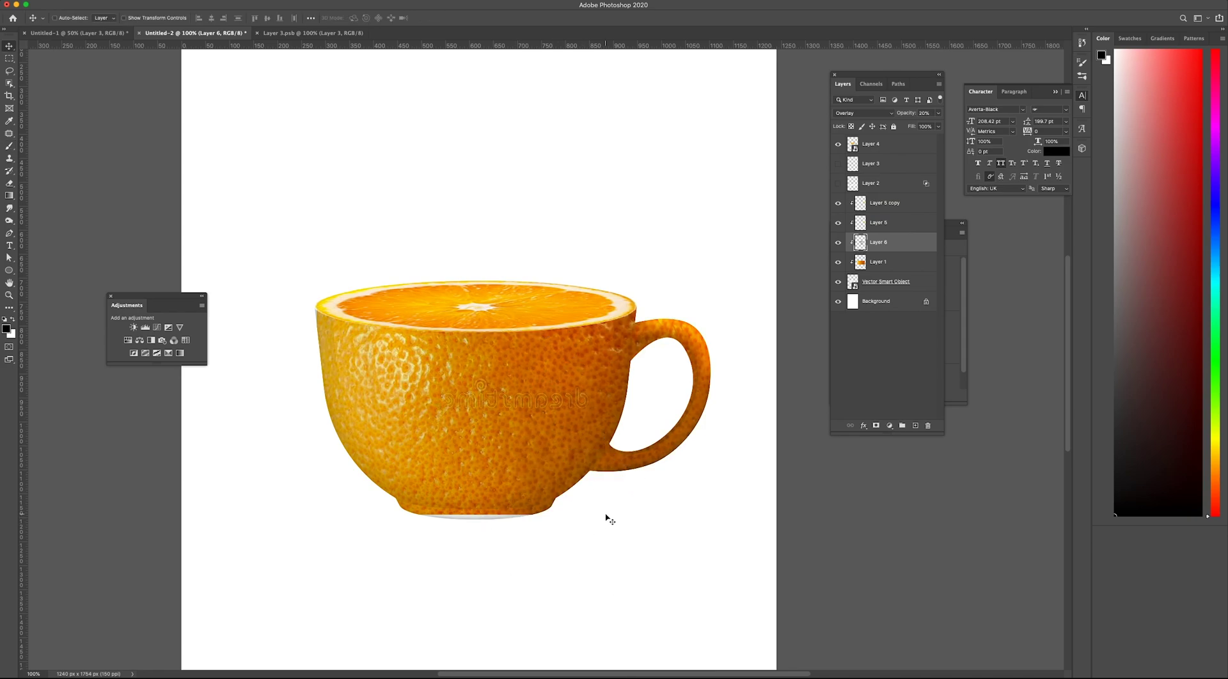
pyautogui.hotkey('ctrl', '-')
pyautogui.hotkey('ctrl', 't')
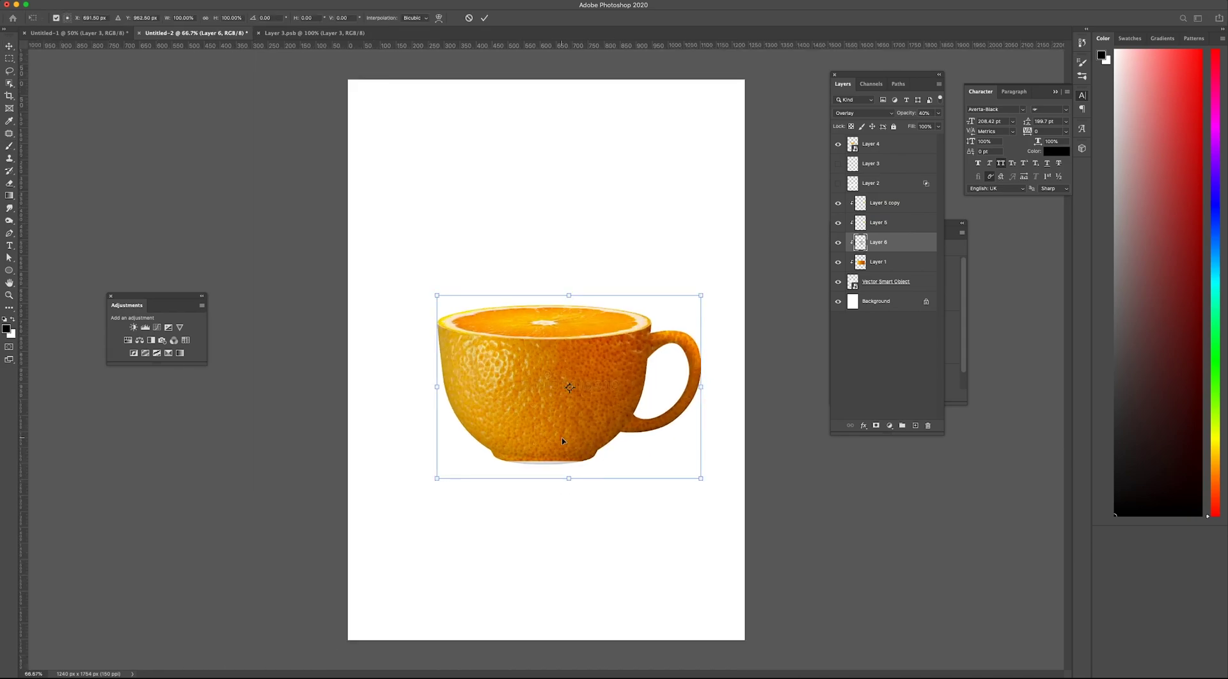
# Step: Apply Hue/Saturation to the cup's Layer 1: Saturation +56, Hue +4
pyautogui.moveTo(438, 389); pyautogui.dragTo(397, 389)
pyautogui.press('Escape')
pyautogui.click(559, 456)
pyautogui.keyDown('alt'); pyautogui.click(553, 430); pyautogui.keyUp('alt')
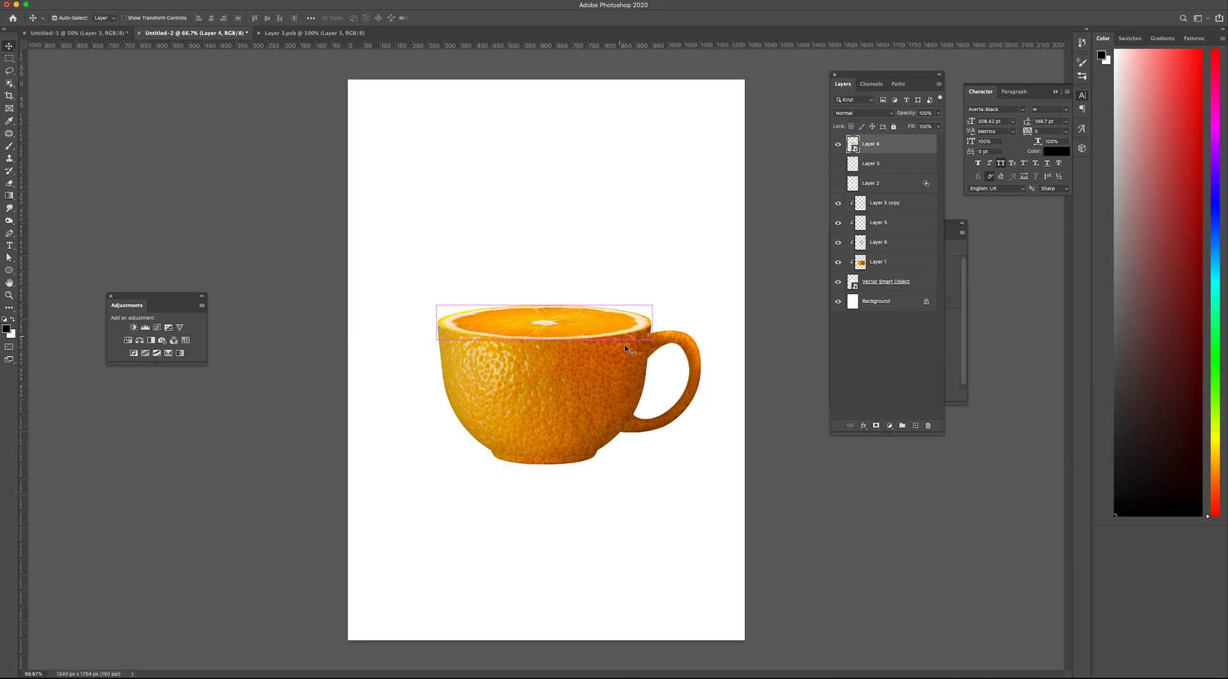
pyautogui.hotkey('ctrl', 'u')
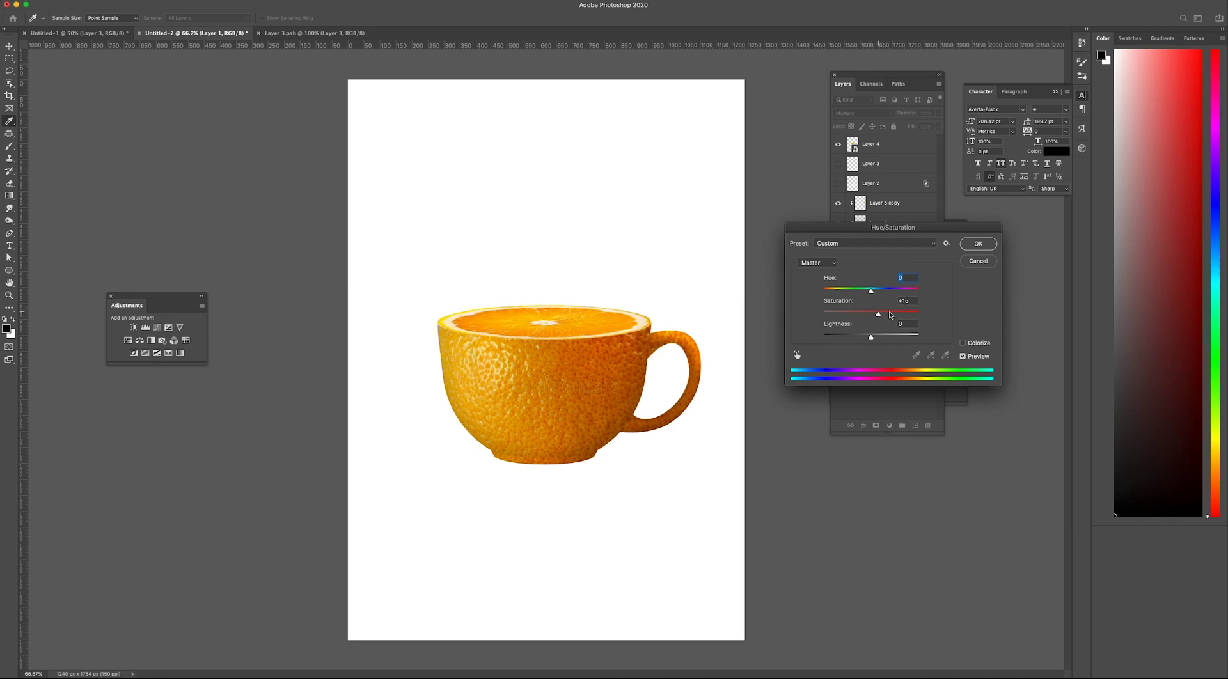
pyautogui.moveTo(895, 227); pyautogui.dragTo(870, 375)
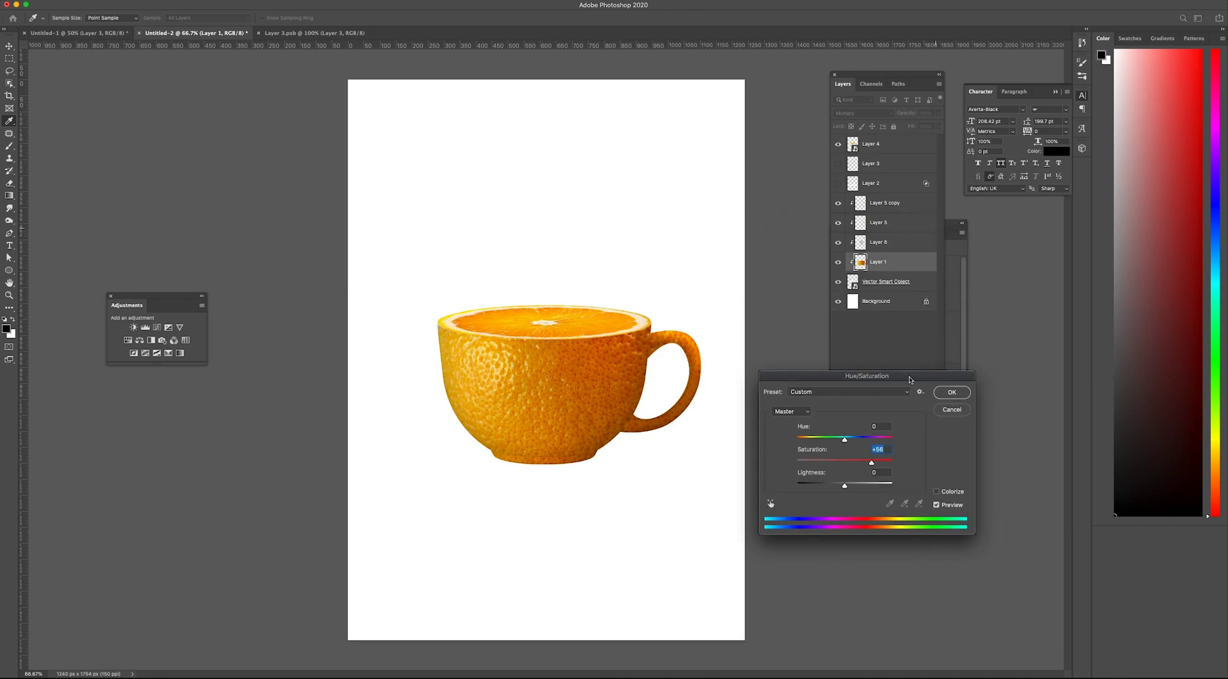
pyautogui.moveTo(844, 439); pyautogui.dragTo(845, 443)
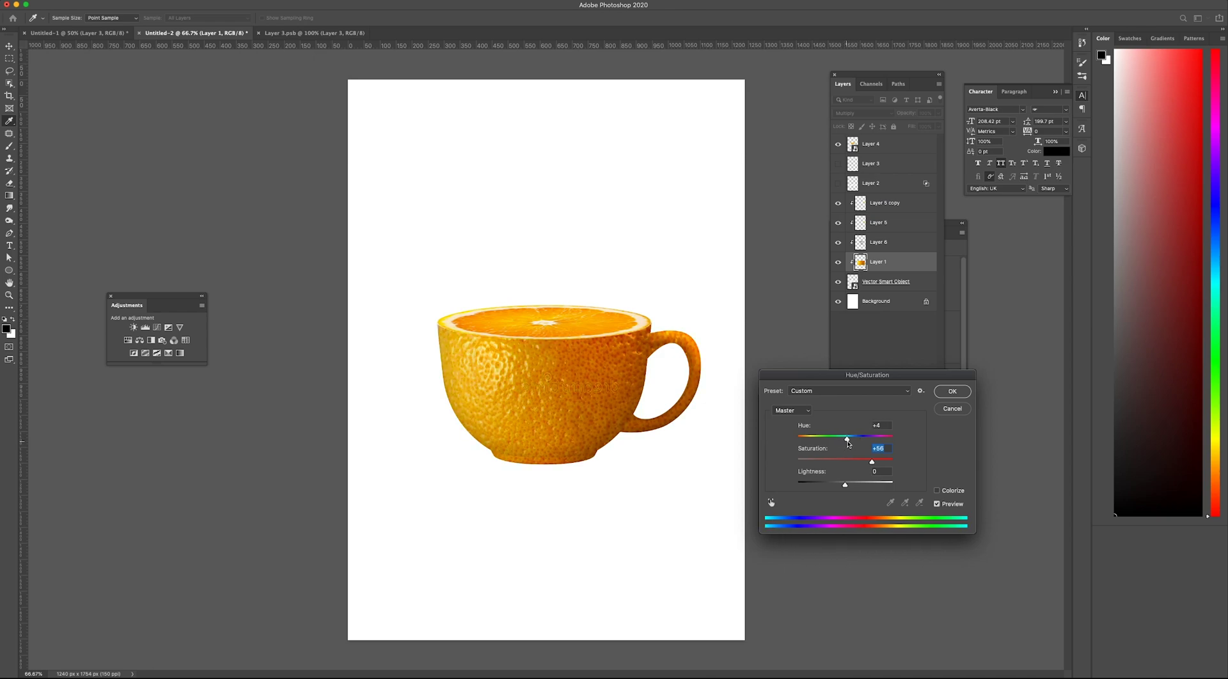
pyautogui.press('Return')
pyautogui.click(871, 249)
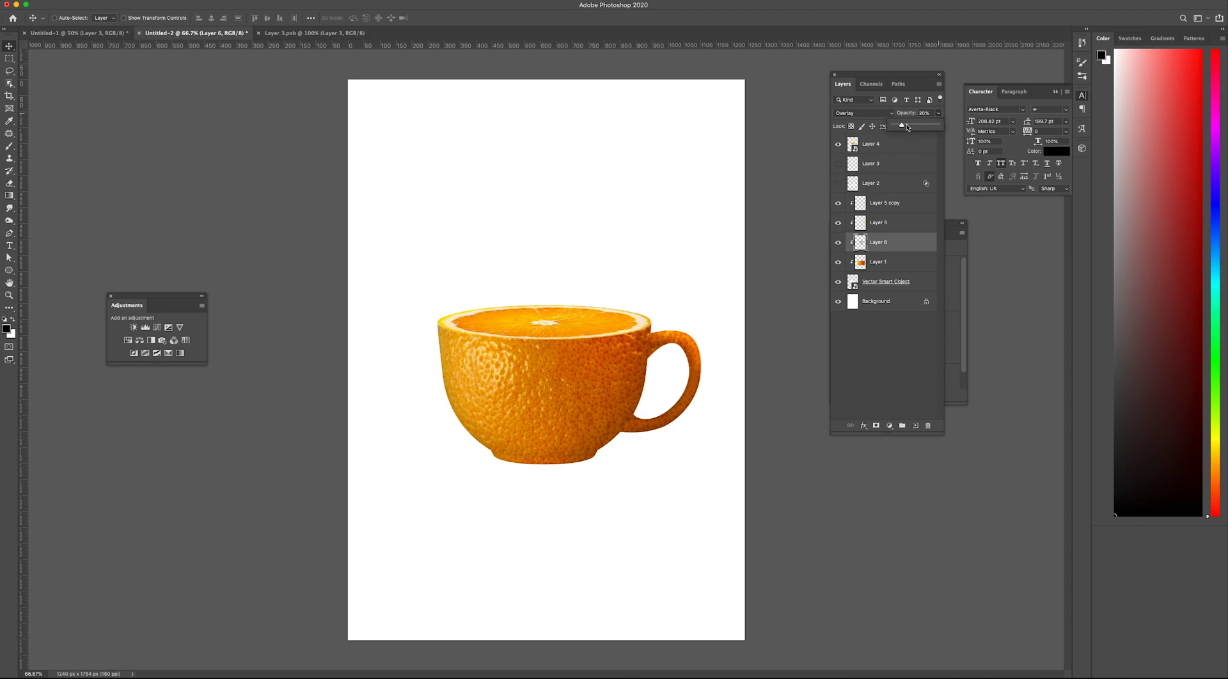
pyautogui.click(847, 261)
# Step: Paint darker orange-brown shading on a new Layer 7 within the cup's outline
pyautogui.hotkey('ctrl', '-')
pyautogui.hotkey('ctrl', '+')
pyautogui.keyDown('ctrl'); pyautogui.click(864, 268); pyautogui.keyUp('ctrl')
pyautogui.hotkey('ctrl', 'shift', 'alt', 'n')
pyautogui.press('i')
pyautogui.click(613, 397)
pyautogui.press('b')
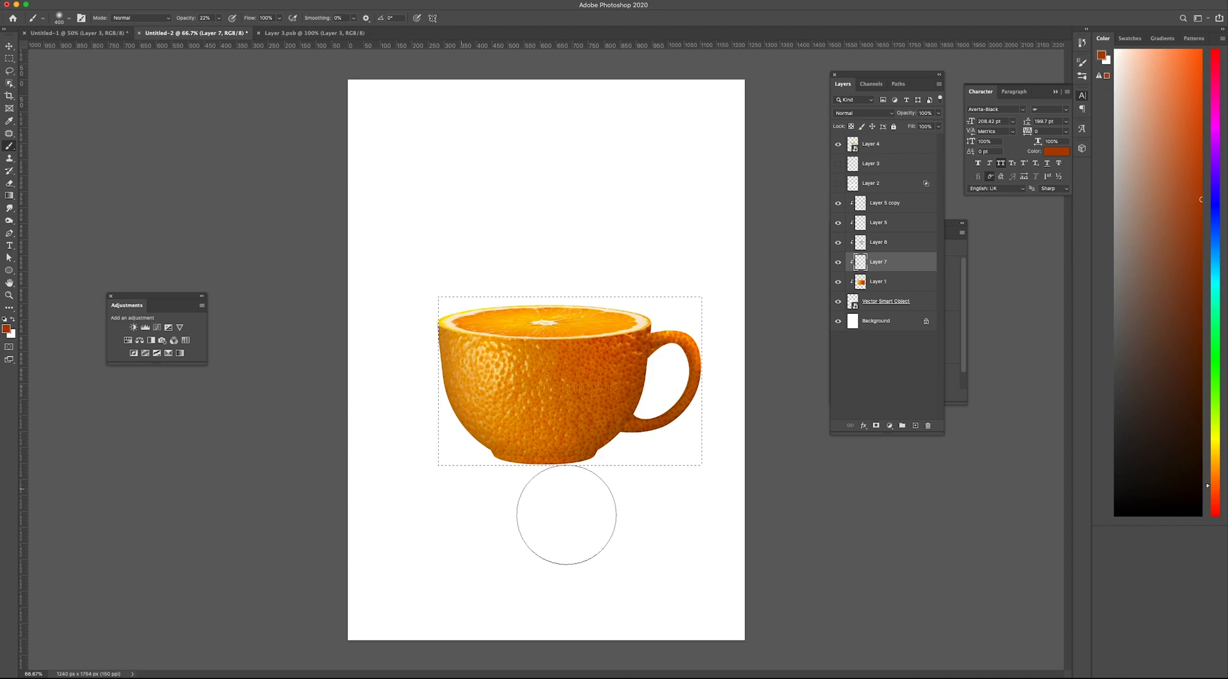
pyautogui.hotkey('ctrl', 'd')
pyautogui.press('v')
# Step: Set the Layer 7 shading to Multiply at 57% opacity
pyautogui.click(870, 113)
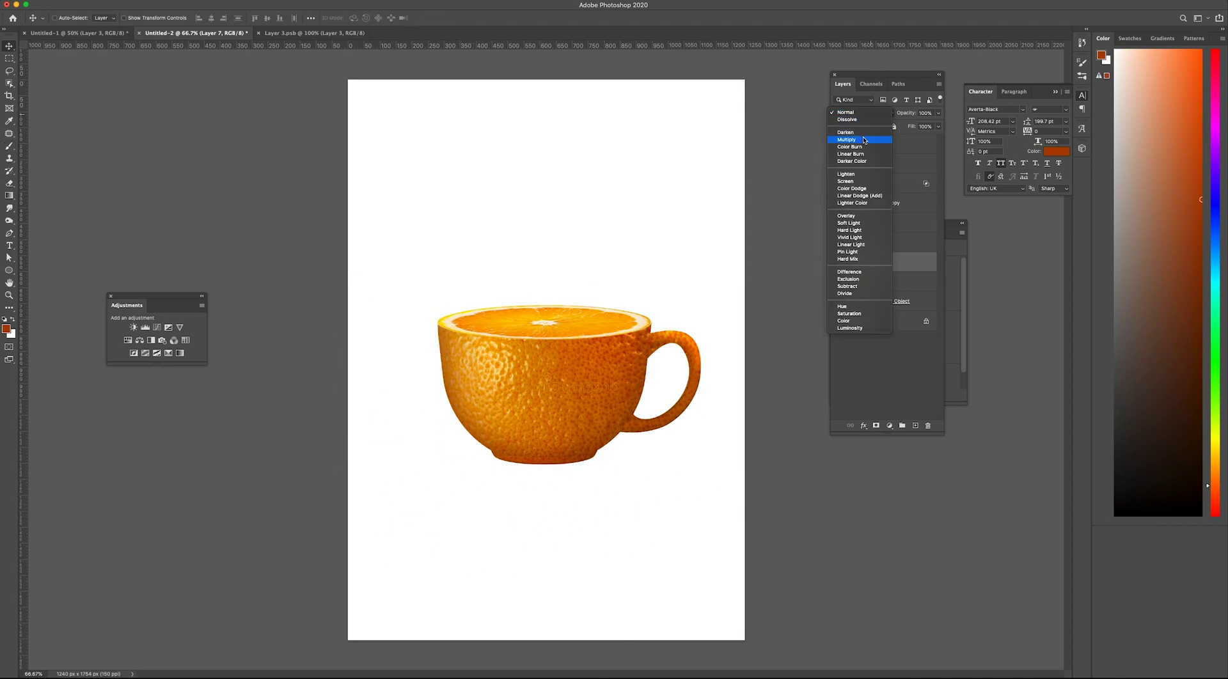
pyautogui.click(857, 137)
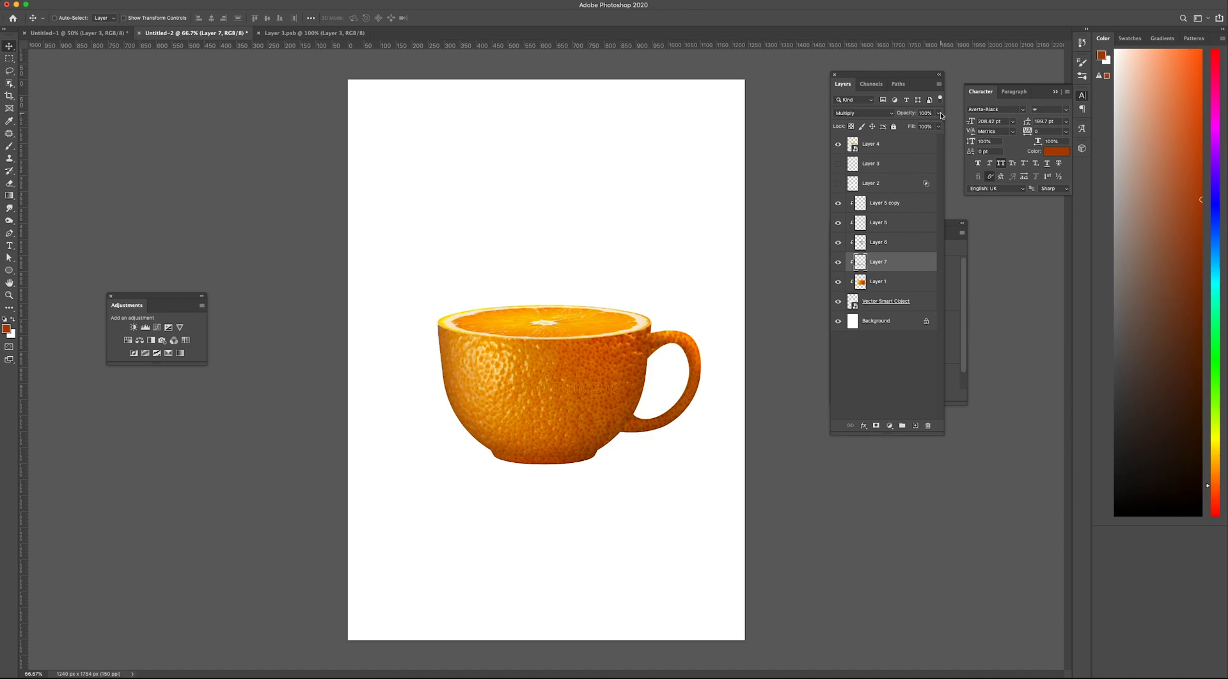
pyautogui.moveTo(919, 126); pyautogui.dragTo(918, 126)
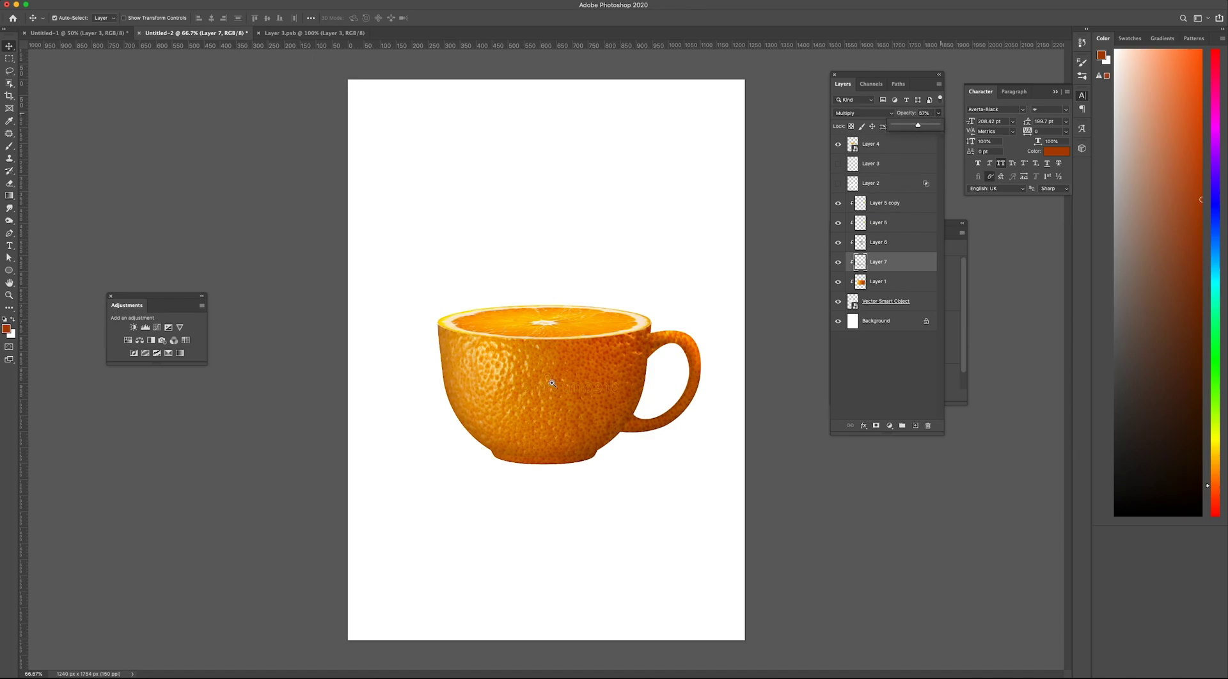
pyautogui.hotkey('ctrl', '+')
pyautogui.hotkey('ctrl', '+')
pyautogui.hotkey('ctrl', '-')
pyautogui.hotkey('ctrl', '-')
# Step: Patch the faint watermark text off the cup's side and add an empty layer beneath the cup
pyautogui.hotkey('alt', '[')
pyautogui.press('j')
pyautogui.hotkey('ctrl', '+')
pyautogui.hotkey('ctrl', '+')
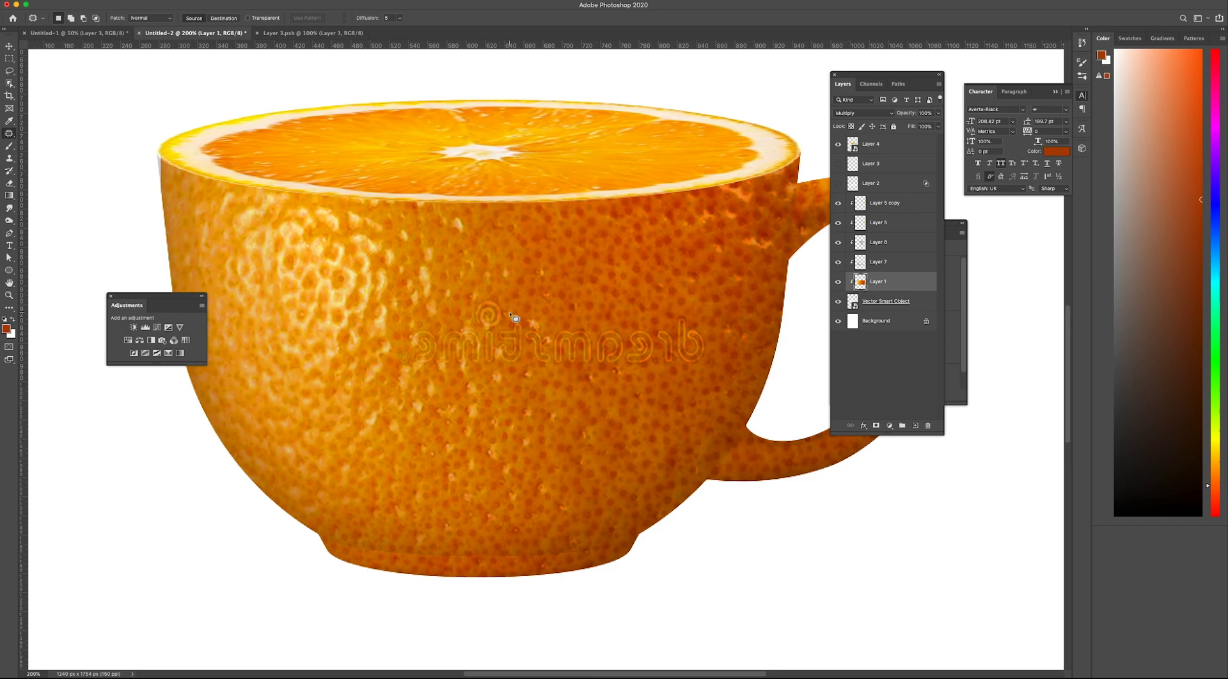
pyautogui.moveTo(717, 327); pyautogui.dragTo(576, 410)
pyautogui.hotkey('ctrl', 'd')
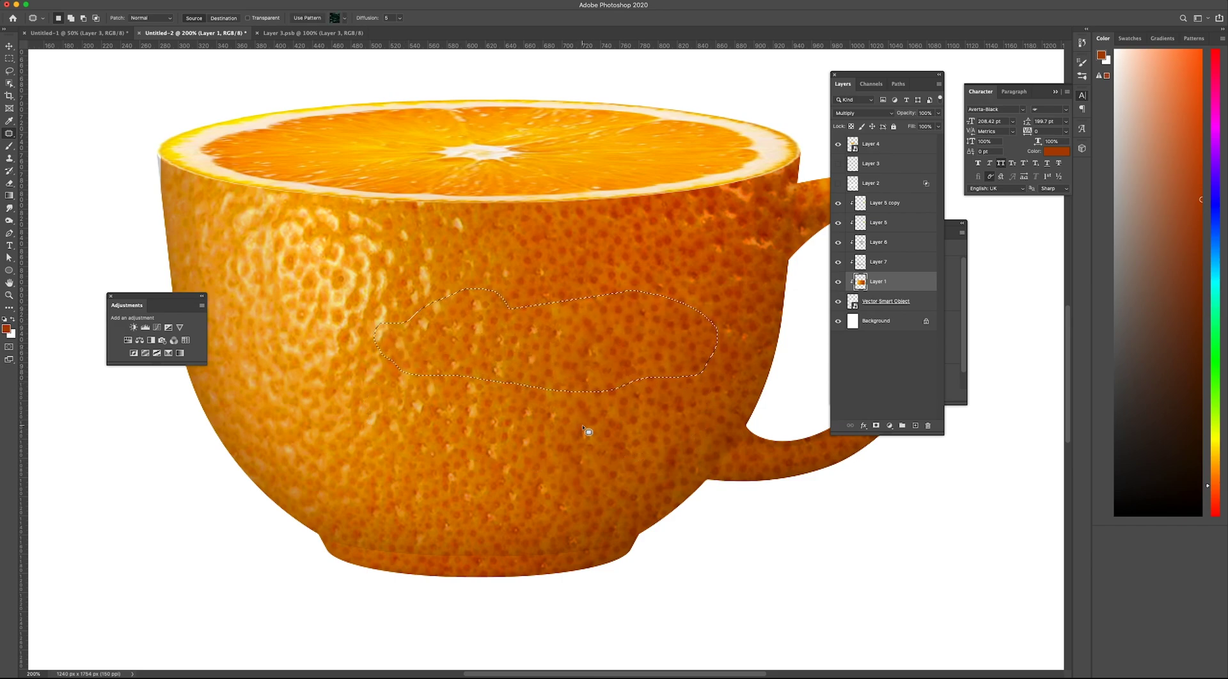
pyautogui.press('v')
pyautogui.hotkey('ctrl', '-')
pyautogui.hotkey('ctrl', '-')
pyautogui.hotkey('ctrl', '-')
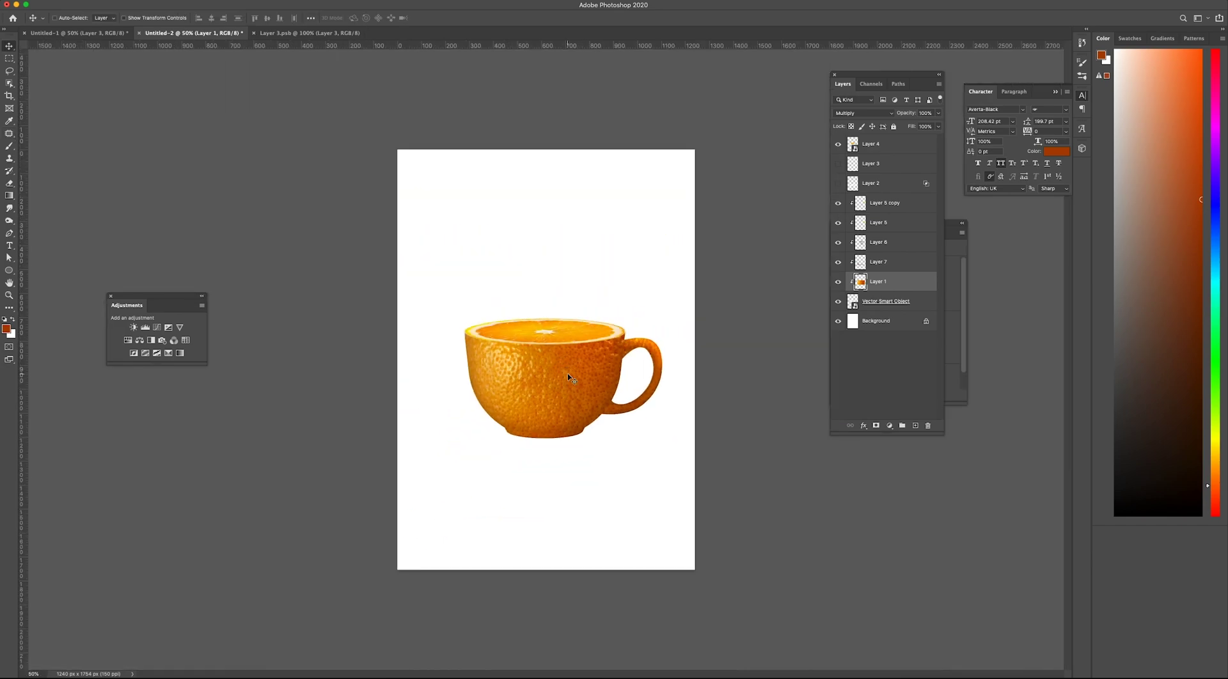
pyautogui.keyDown('ctrl'); pyautogui.click(916, 425); pyautogui.keyUp('ctrl')
pyautogui.hotkey('ctrl', '[')
# Step: Paint a soft black blob and squash it into a flat shadow under the cup
pyautogui.press('b')
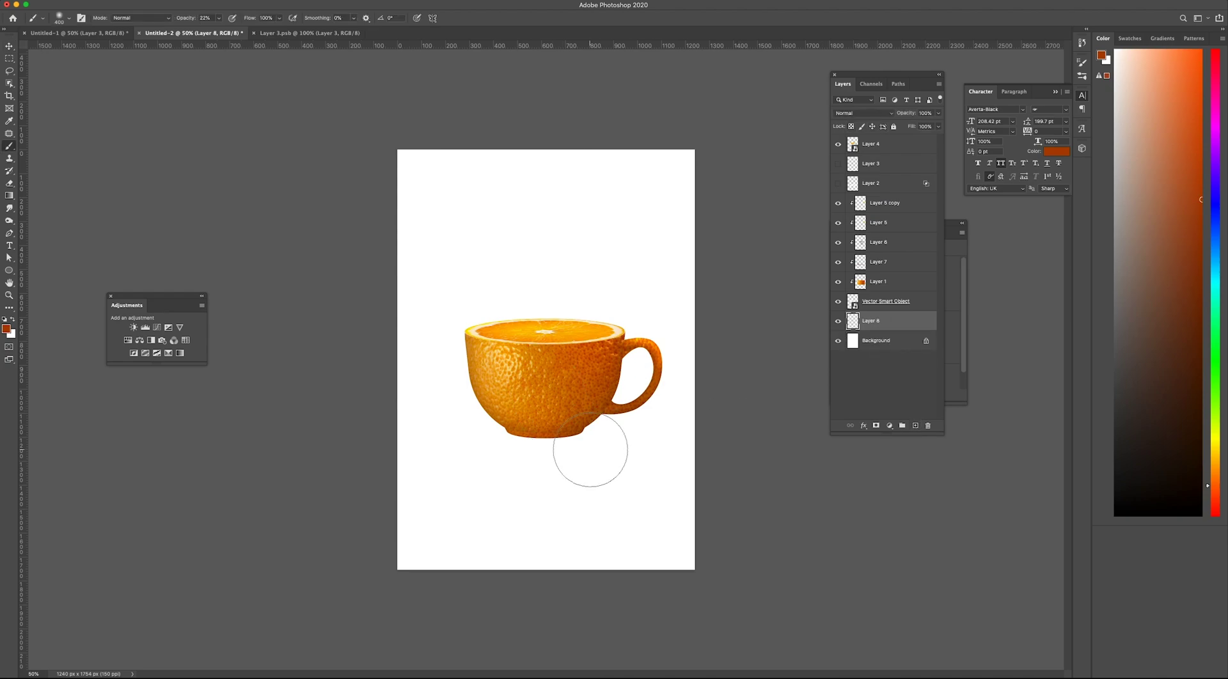
pyautogui.press('d')
pyautogui.click(544, 442)
pyautogui.hotkey('ctrl', 'z')
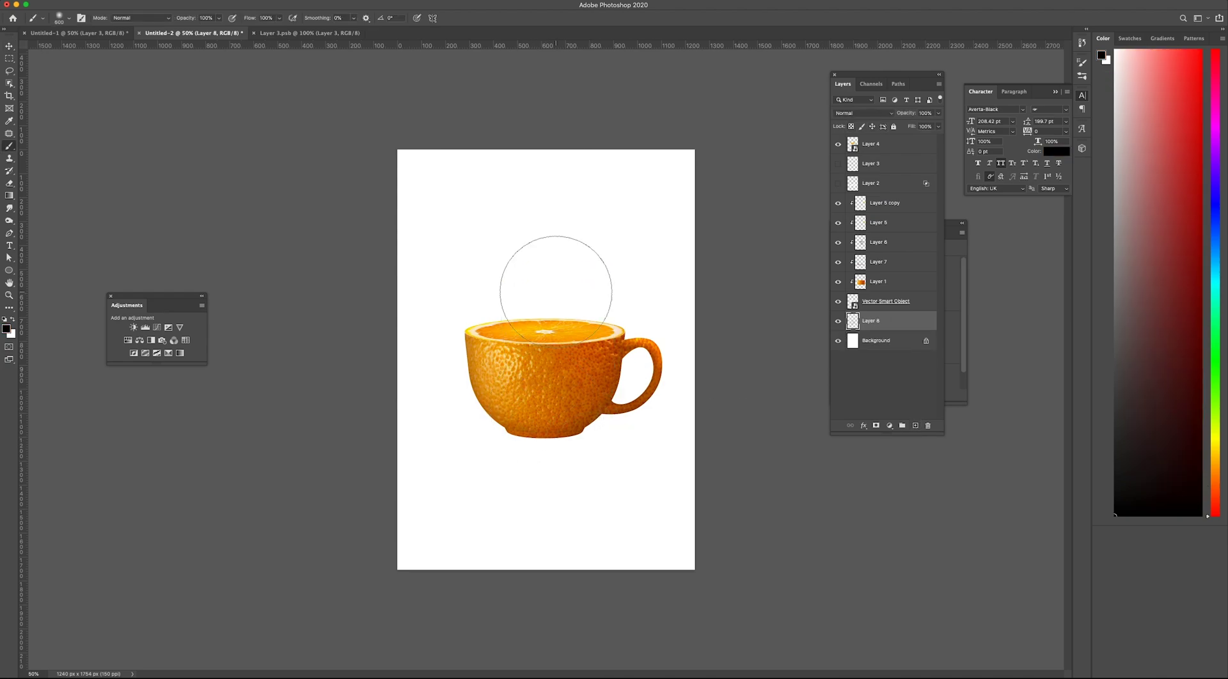
pyautogui.click(555, 285)
pyautogui.press('c')
pyautogui.hotkey('ctrl', 't')
pyautogui.moveTo(557, 291)
pyautogui.mouseDown()
pyautogui.moveTo(550, 383)
pyautogui.moveTo(563, 430)
pyautogui.moveTo(543, 427)
pyautogui.mouseUp()
pyautogui.press('Return')
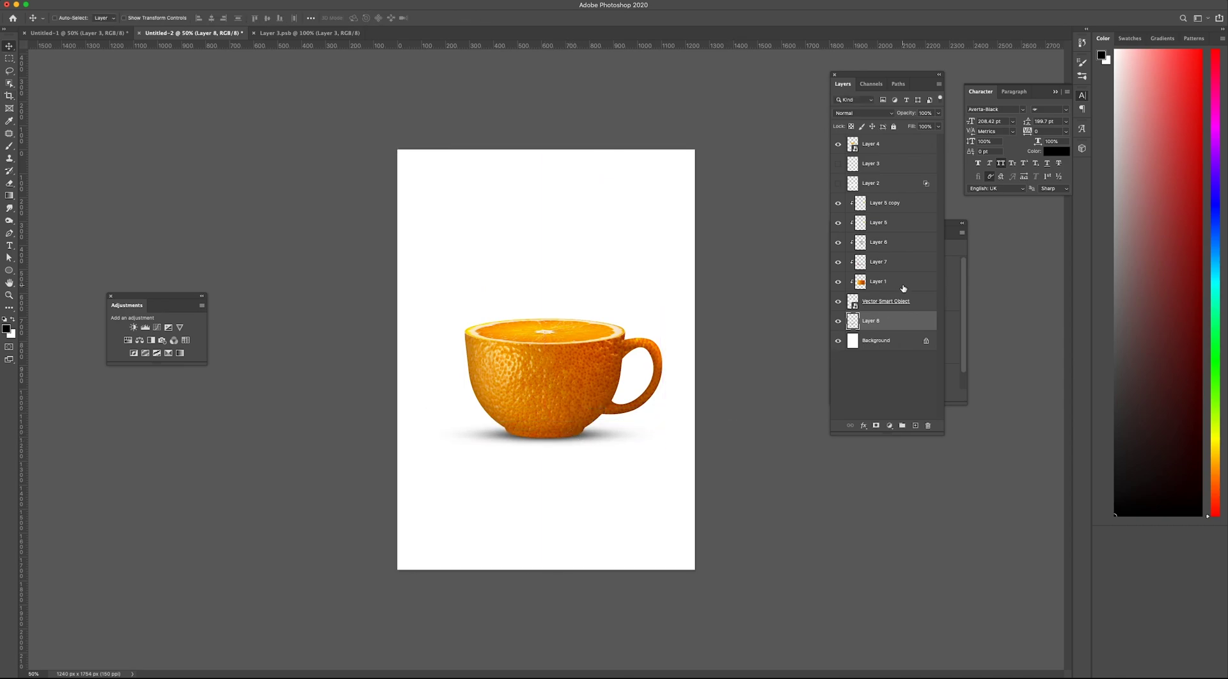
# Step: Paint shading on a new clipped Layer 9 above the cup at 45% opacity
pyautogui.click(854, 305)
pyautogui.hotkey('ctrl', 'shift', 'n')
pyautogui.press('Return')
pyautogui.press('b')
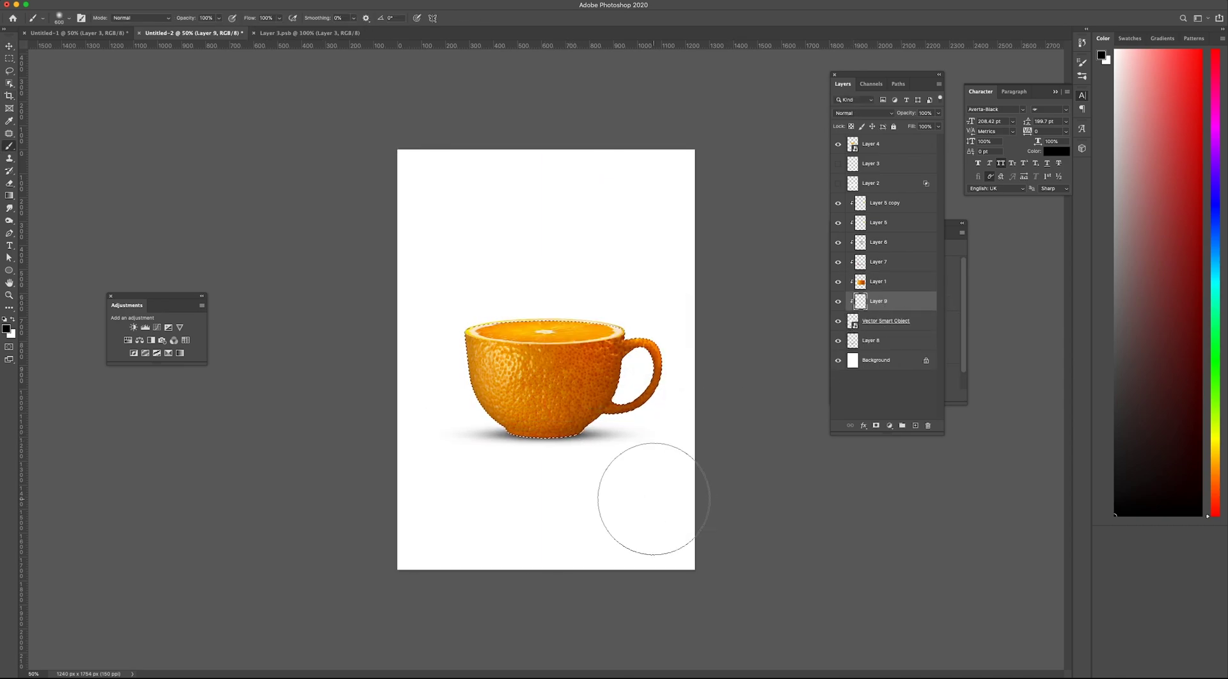
pyautogui.hotkey('ctrl', 'd')
pyautogui.press('v')
pyautogui.press('4')
pyautogui.press('5')
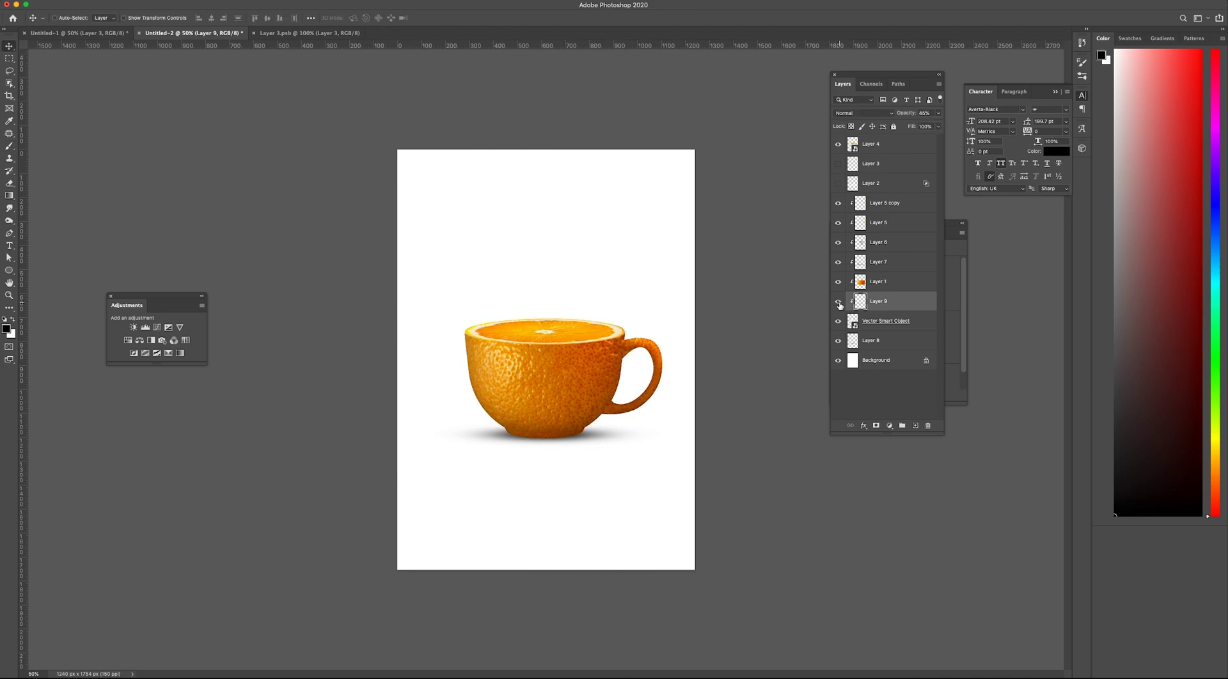
# Step: Fill the Background layer with bright orange #ff7607 and add a new layer above it
pyautogui.click(882, 360)
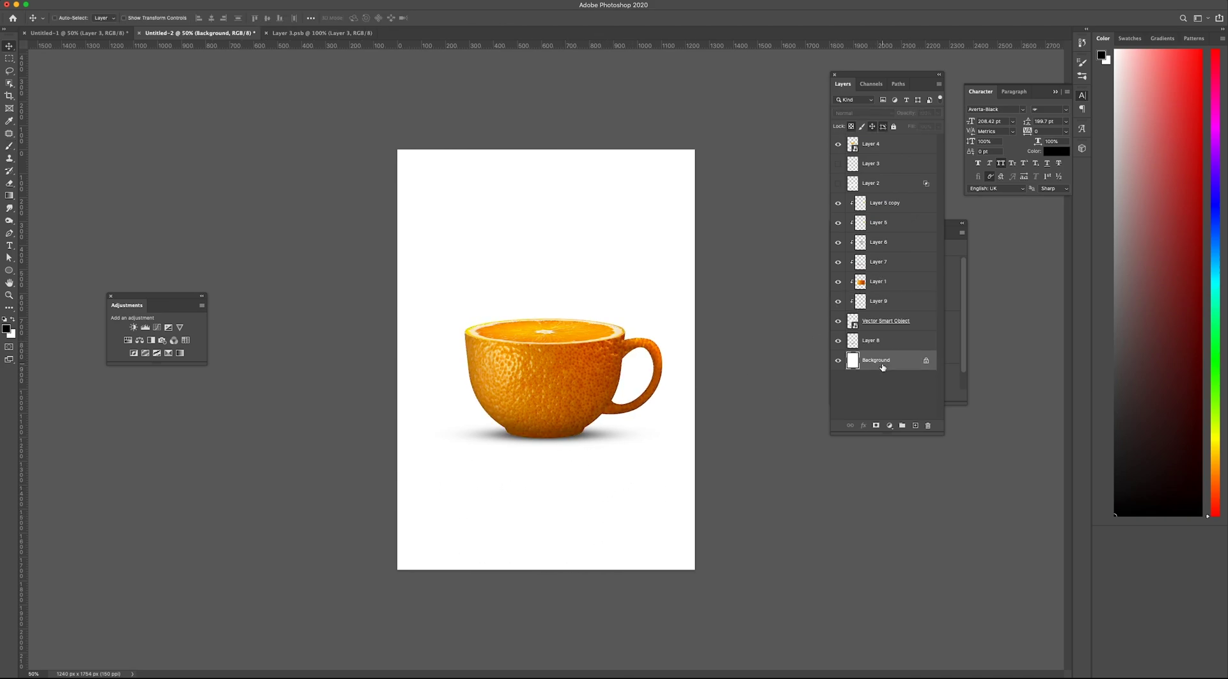
pyautogui.click(6, 333)
pyautogui.moveTo(369, 430); pyautogui.dragTo(347, 311)
pyautogui.moveTo(364, 454); pyautogui.dragTo(363, 446)
pyautogui.click(333, 401)
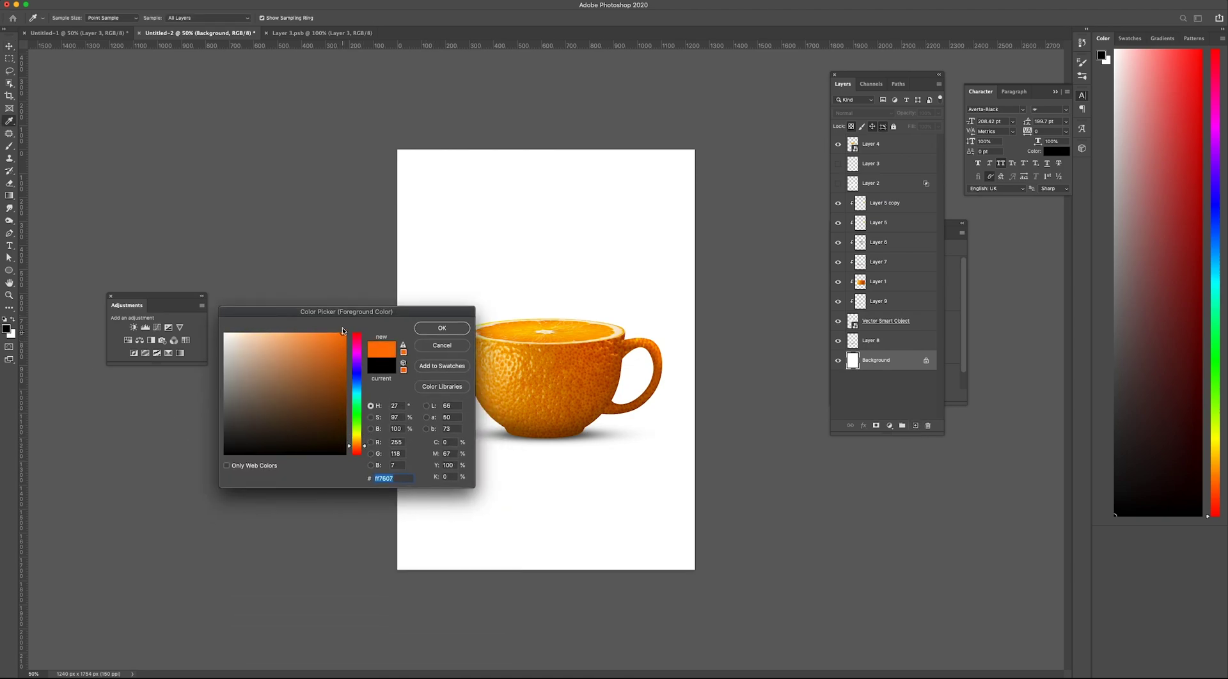
pyautogui.press('Return')
pyautogui.press('v')
pyautogui.hotkey('alt', 'BackSpace')
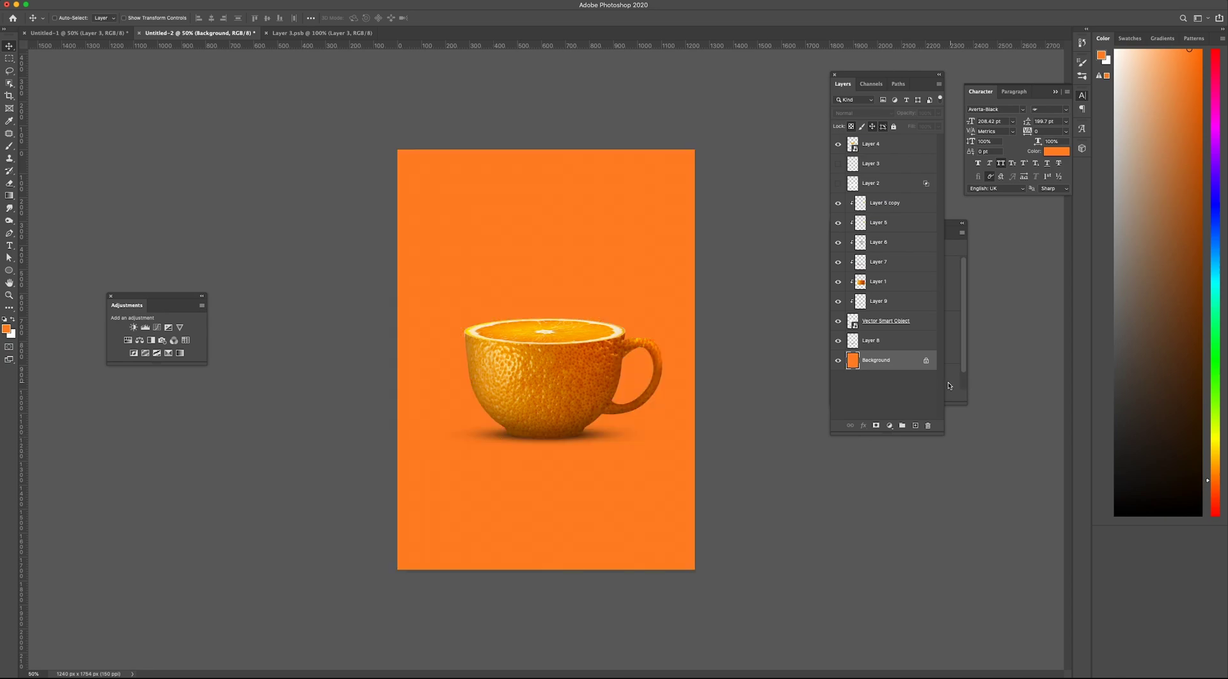
pyautogui.click(920, 429)
# Step: Paint a large soft light-yellow glow behind the cup with a 1000 px brush and scale it outward
pyautogui.press('b')
pyautogui.keyDown('alt'); pyautogui.click(563, 327); pyautogui.keyUp('alt')
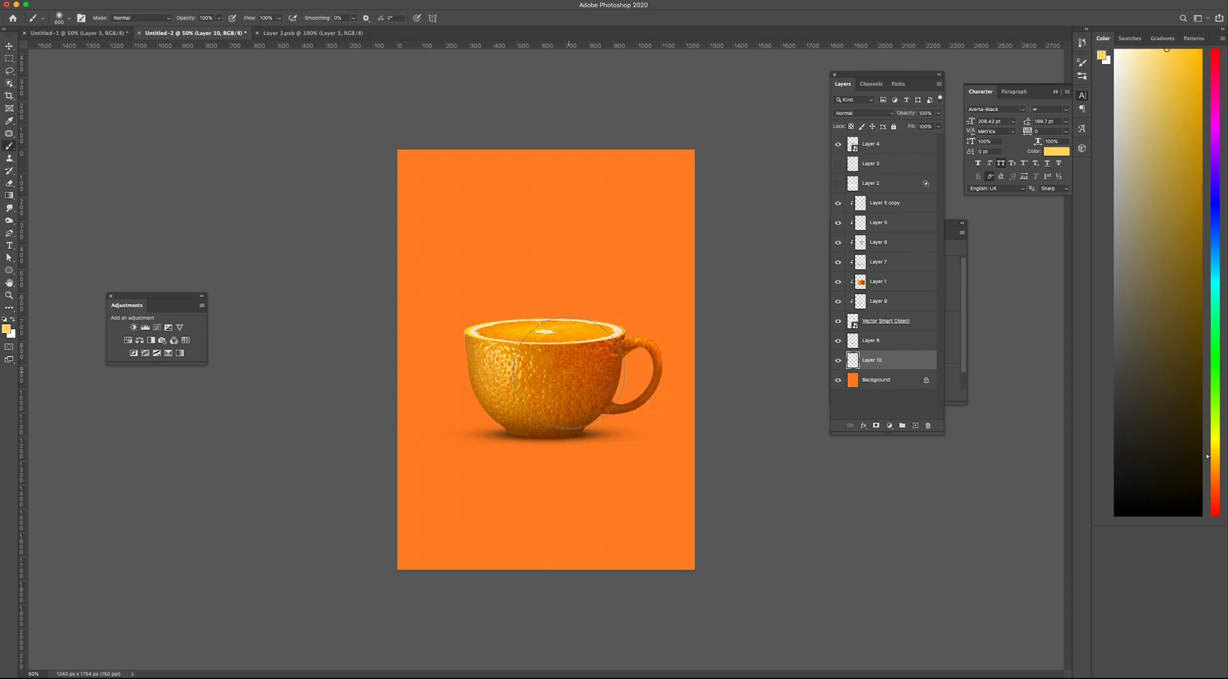
pyautogui.press(']')
pyautogui.click(542, 312)
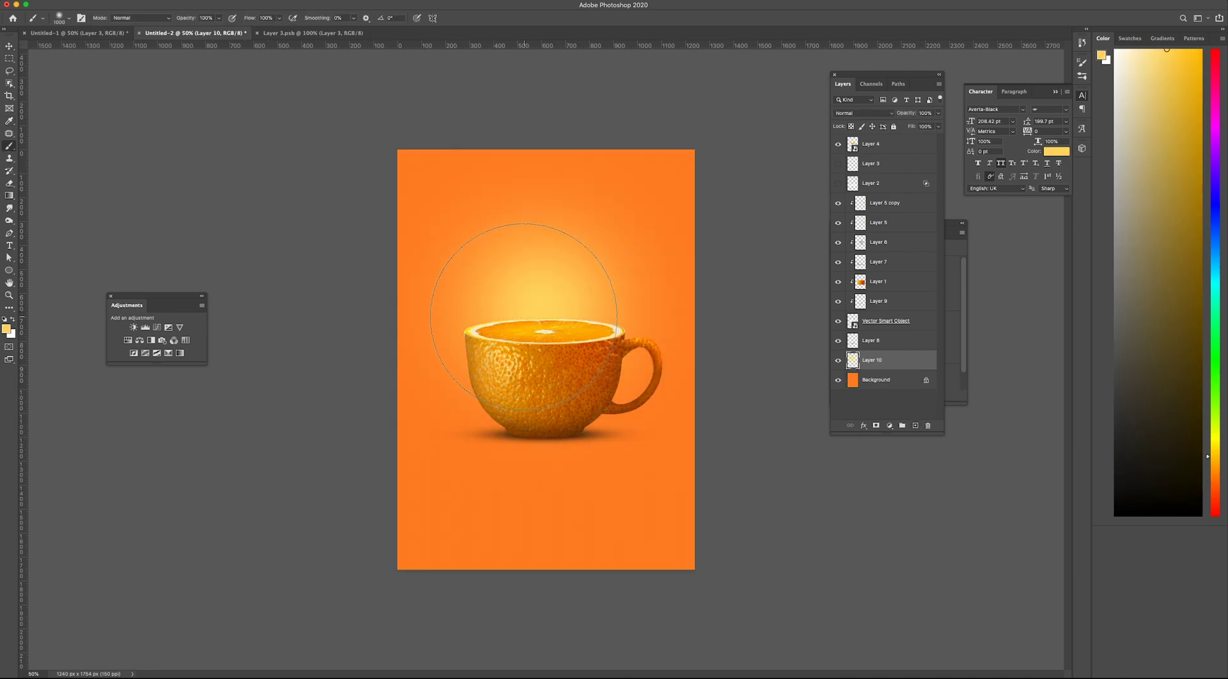
pyautogui.click(525, 316)
pyautogui.click(600, 288)
pyautogui.hotkey('ctrl', 't')
pyautogui.moveTo(693, 510); pyautogui.dragTo(725, 544)
pyautogui.press('Return')
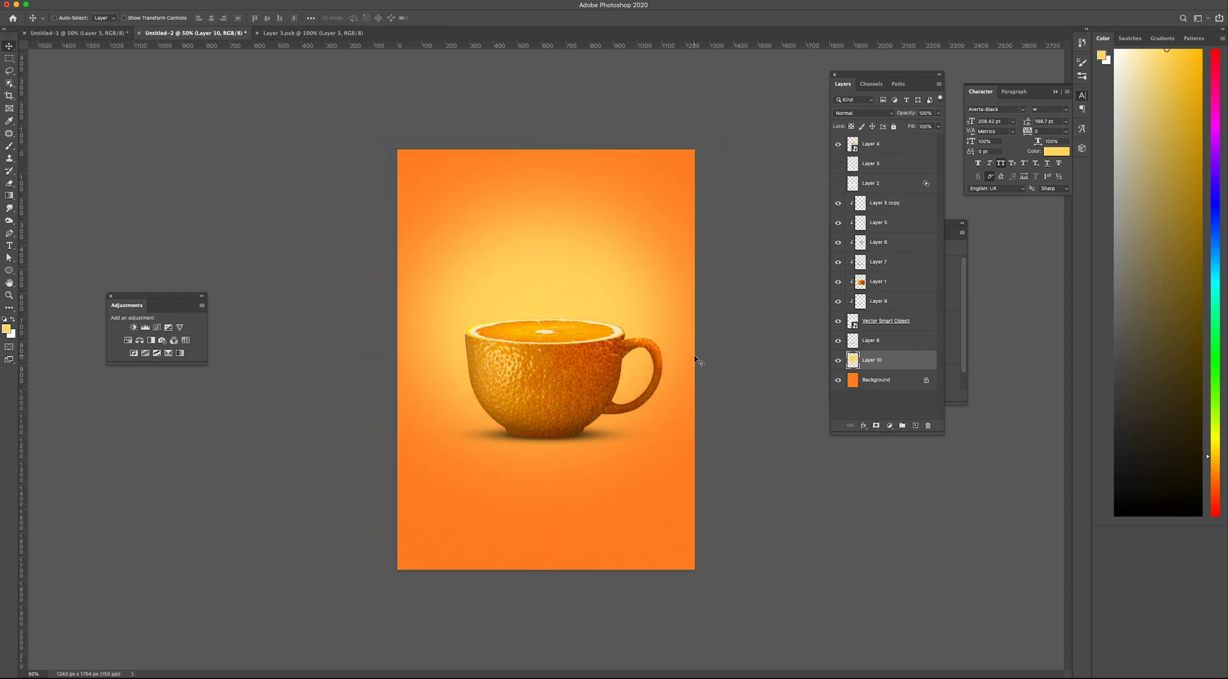
# Step: On a new layer, paint a yellow dab and reshape it into a wide glow just under the cup
pyautogui.click(903, 427)
pyautogui.press('b')
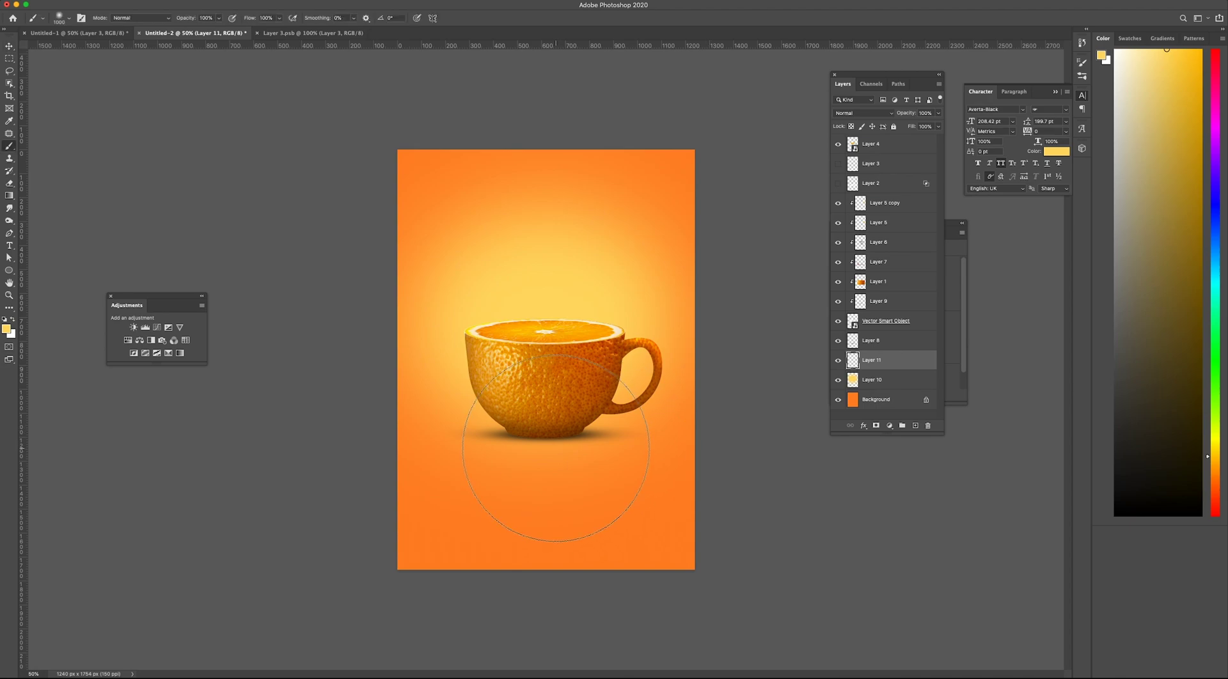
pyautogui.click(541, 429)
pyautogui.hotkey('ctrl', 't')
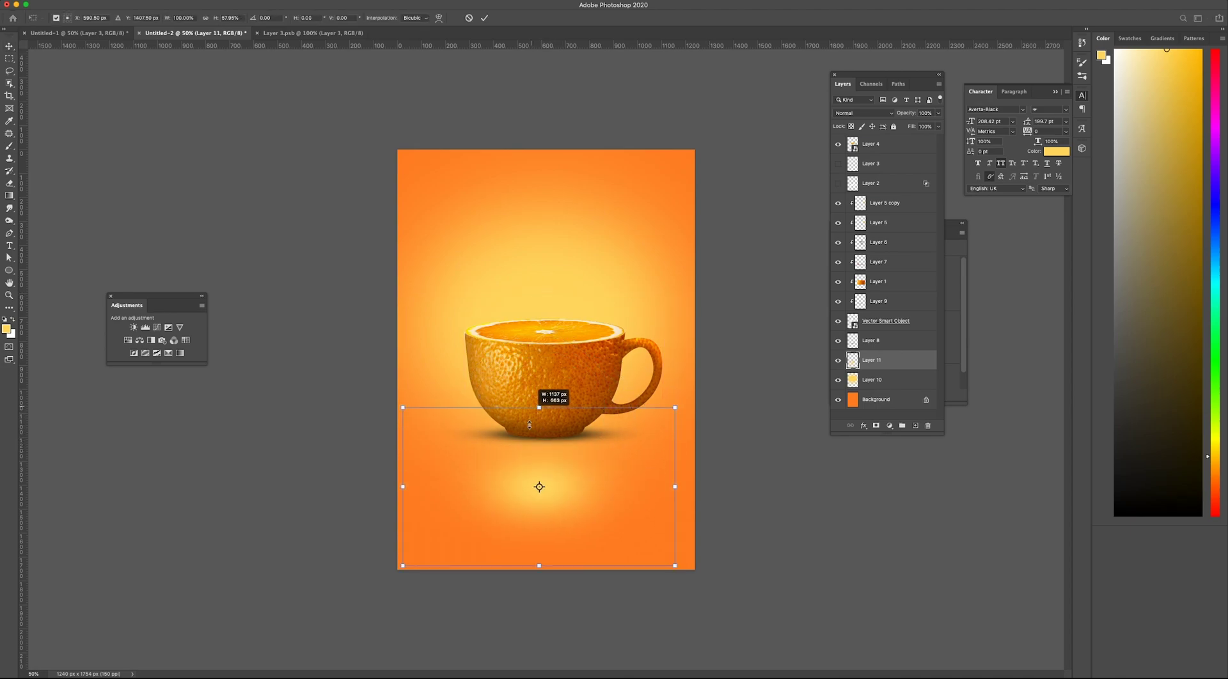
pyautogui.moveTo(548, 563); pyautogui.dragTo(548, 496)
pyautogui.moveTo(570, 444); pyautogui.dragTo(576, 450)
pyautogui.moveTo(684, 476); pyautogui.dragTo(745, 487)
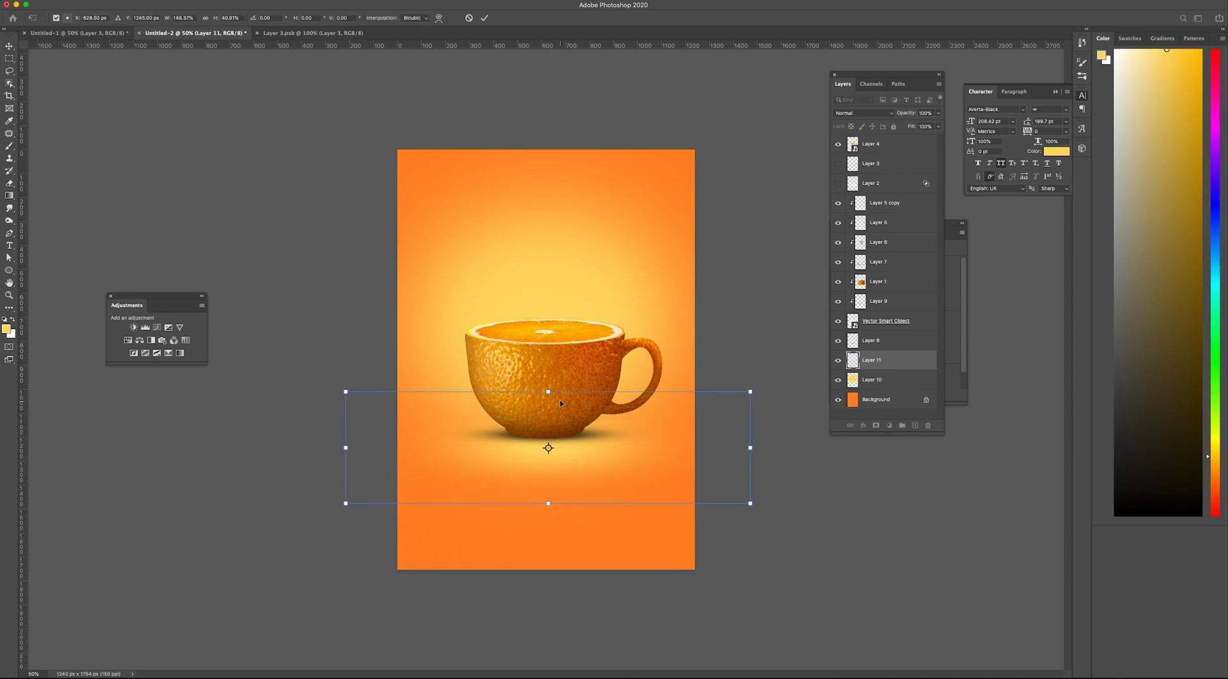
pyautogui.moveTo(595, 450); pyautogui.dragTo(599, 455)
pyautogui.press('Return')
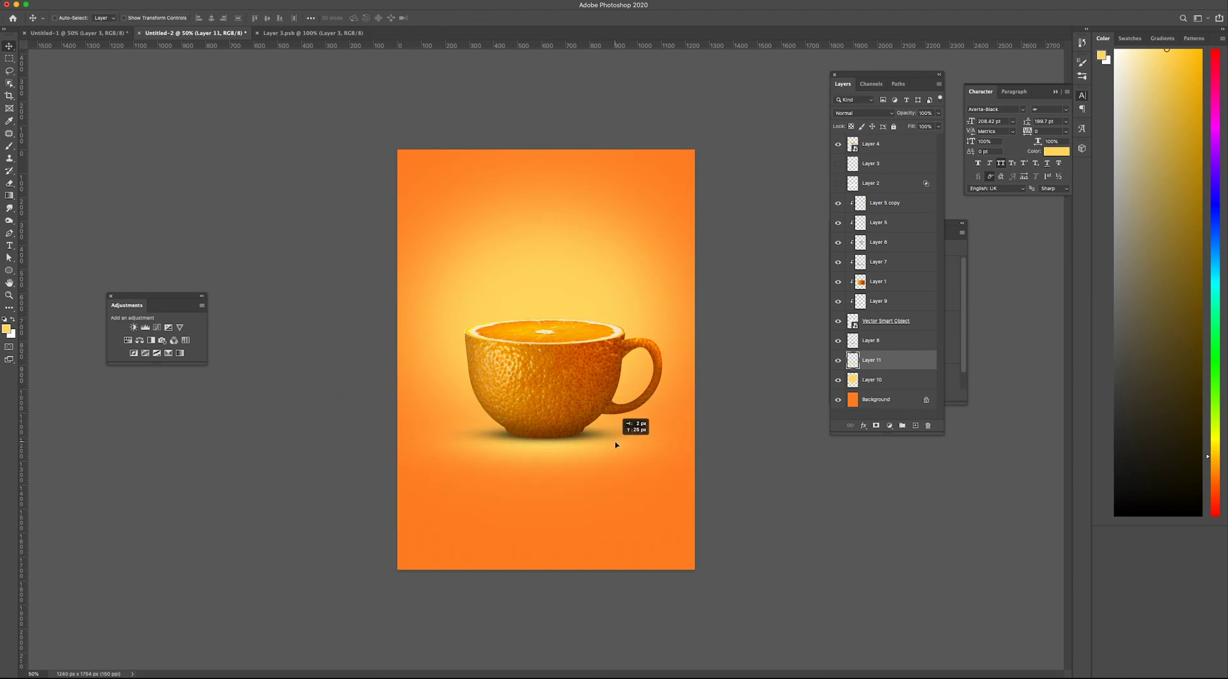
pyautogui.keyDown('shift'); pyautogui.click(874, 380); pyautogui.keyUp('shift')
# Step: Set both glow layers to Overlay at 80% opacity and enlarge them together
pyautogui.click(864, 113)
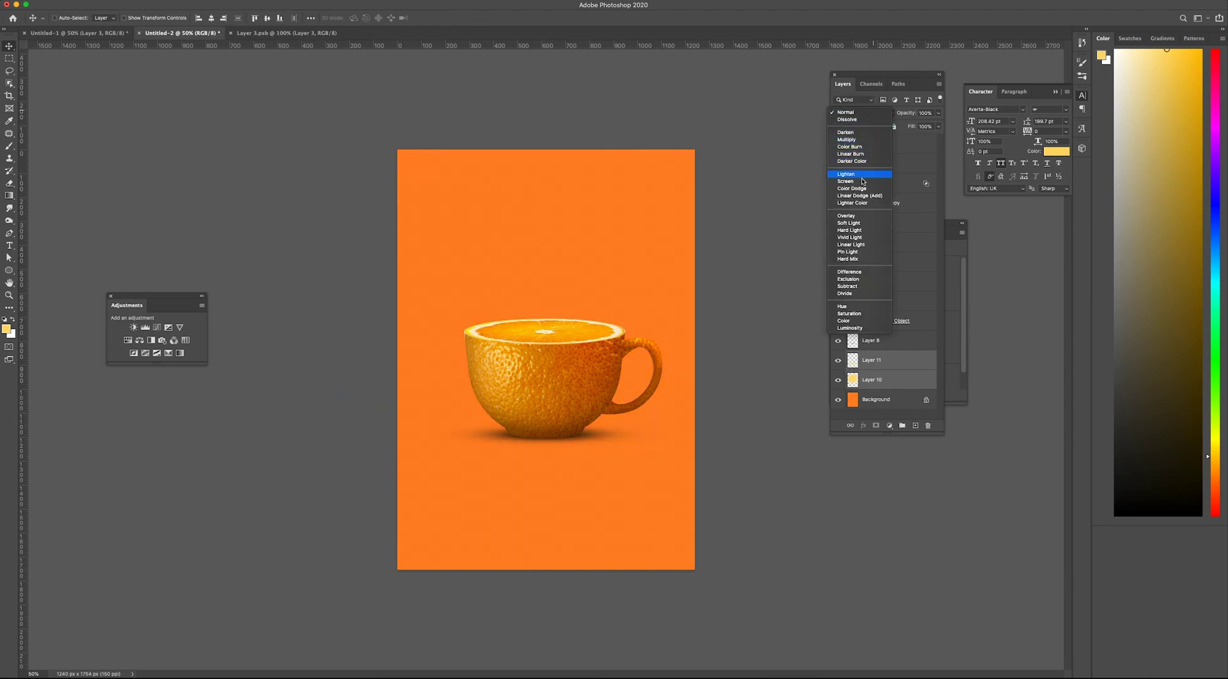
pyautogui.press('Escape')
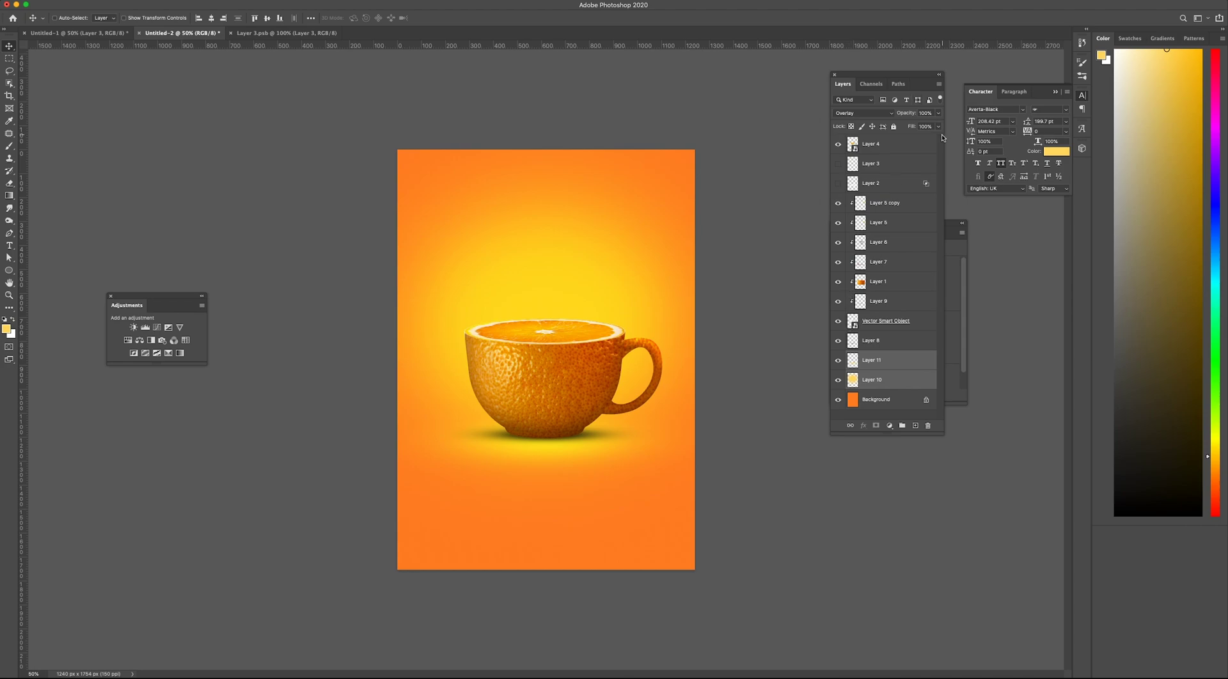
pyautogui.moveTo(932, 128); pyautogui.dragTo(930, 128)
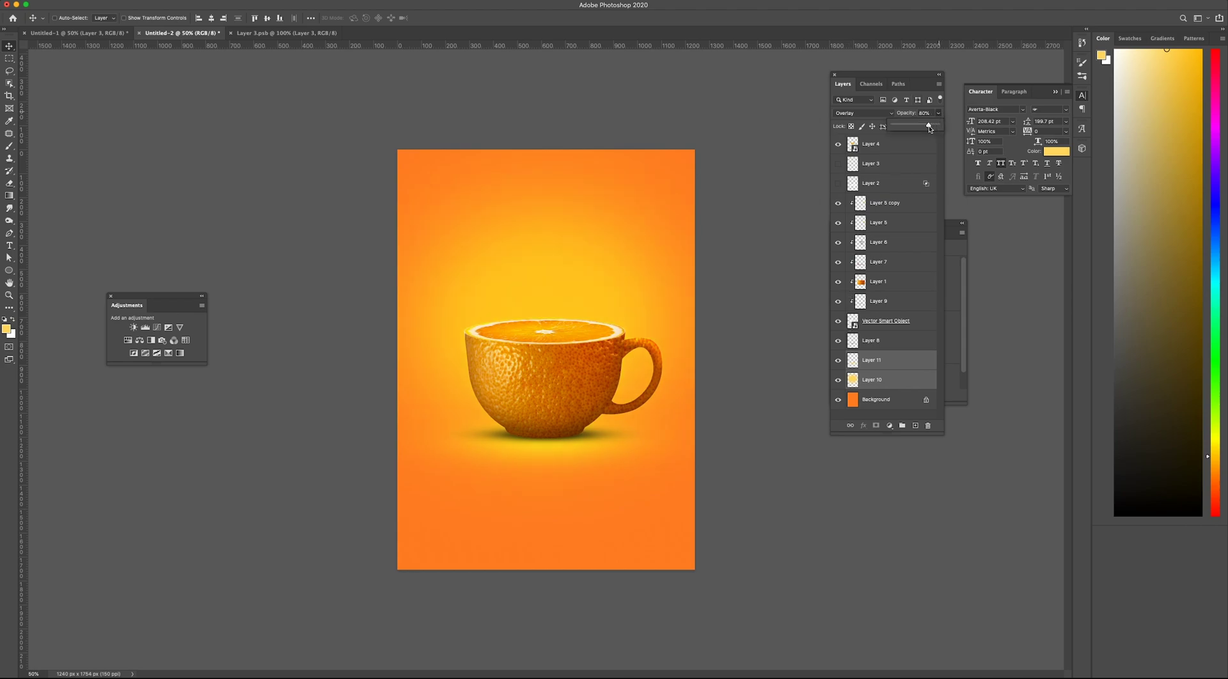
pyautogui.hotkey('ctrl', 't')
pyautogui.moveTo(747, 560); pyautogui.dragTo(799, 586)
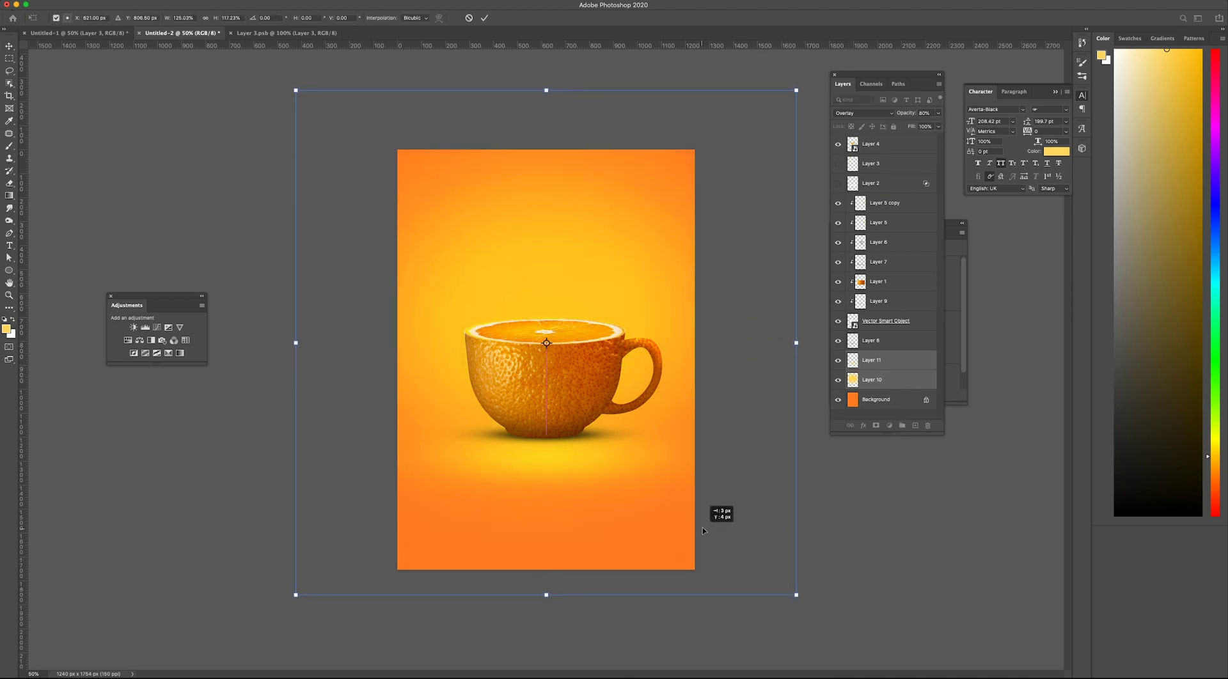
pyautogui.press('Return')
# Step: Shrink the Layer 10 glow on its own
pyautogui.click(886, 381)
pyautogui.hotkey('ctrl', 't')
pyautogui.moveTo(769, 588); pyautogui.dragTo(746, 548)
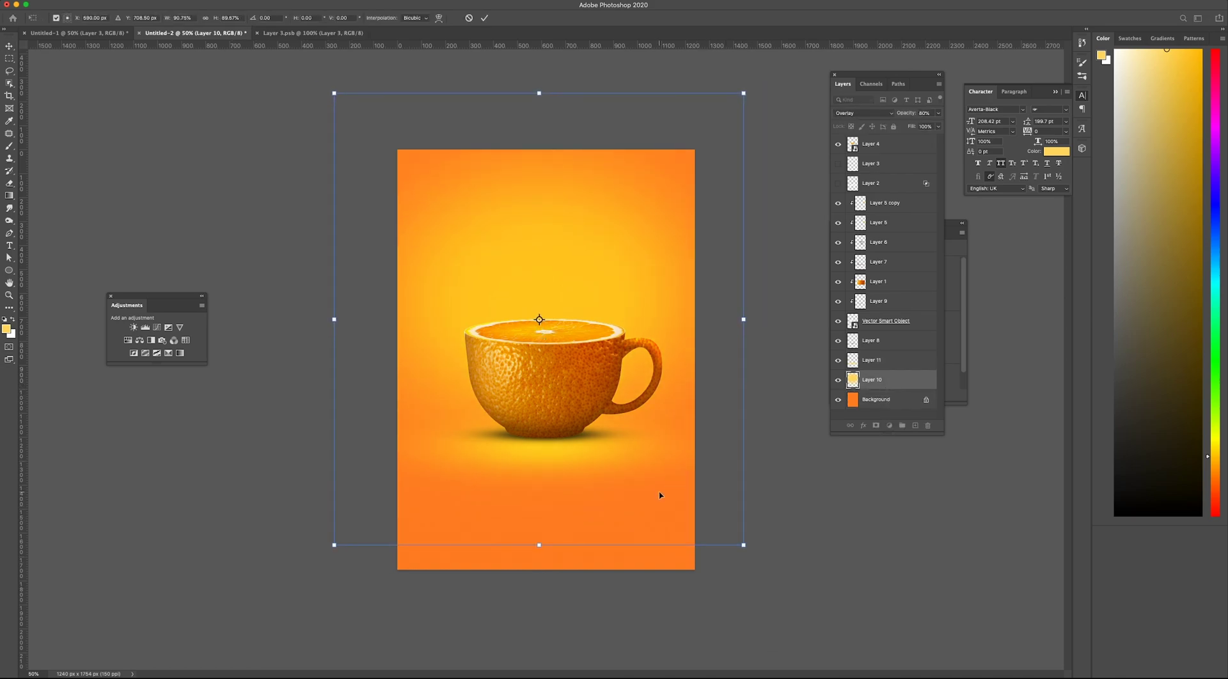
pyautogui.press('Return')
# Step: With Layer 8 selected, zoom in and sample a dark orange from the cup
pyautogui.click(854, 341)
pyautogui.hotkey('ctrl', '+')
pyautogui.press('i')
pyautogui.click(636, 420)
# Step: Paint a dark brown dot on a new layer and squash it into a flat shadow under the cup
pyautogui.click(6, 328)
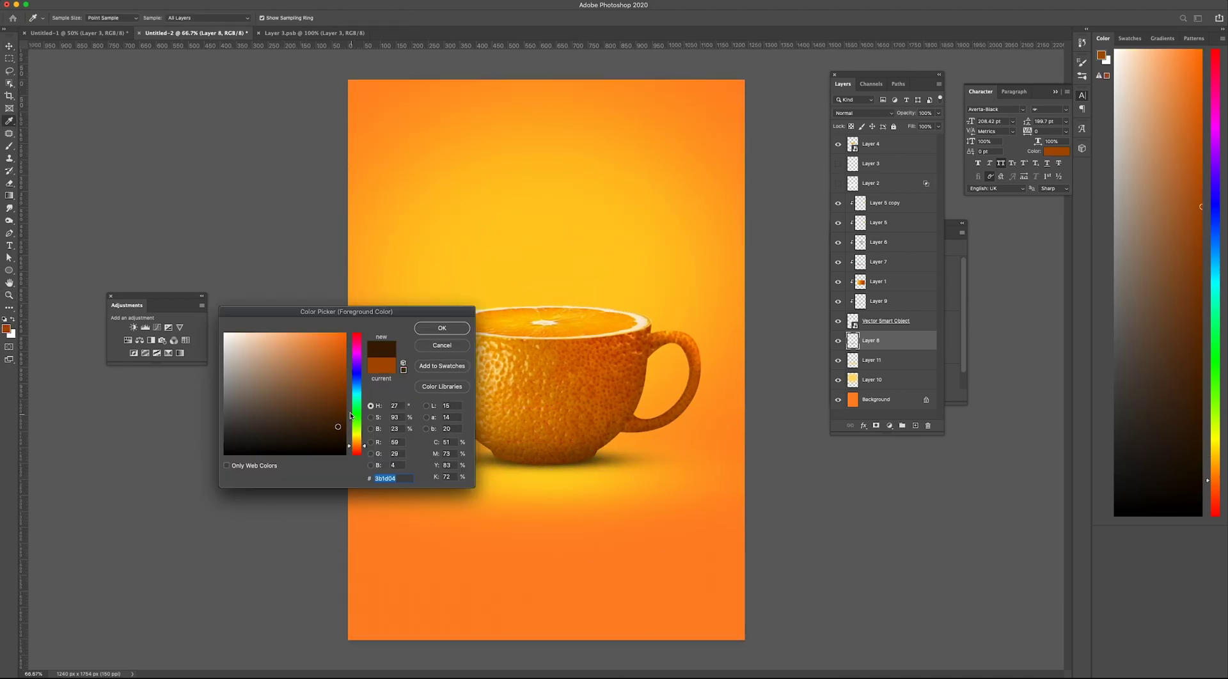
pyautogui.press('Return')
pyautogui.press('v')
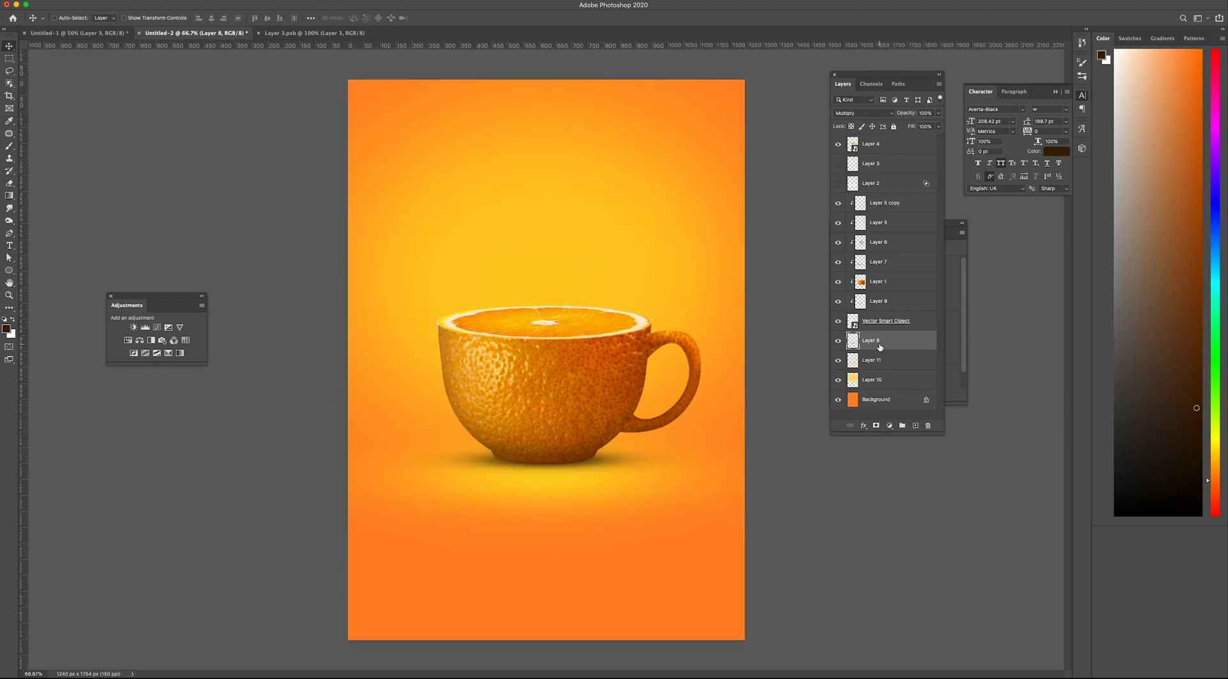
pyautogui.hotkey('ctrl', 'shift', 'alt', 'n')
pyautogui.press('b')
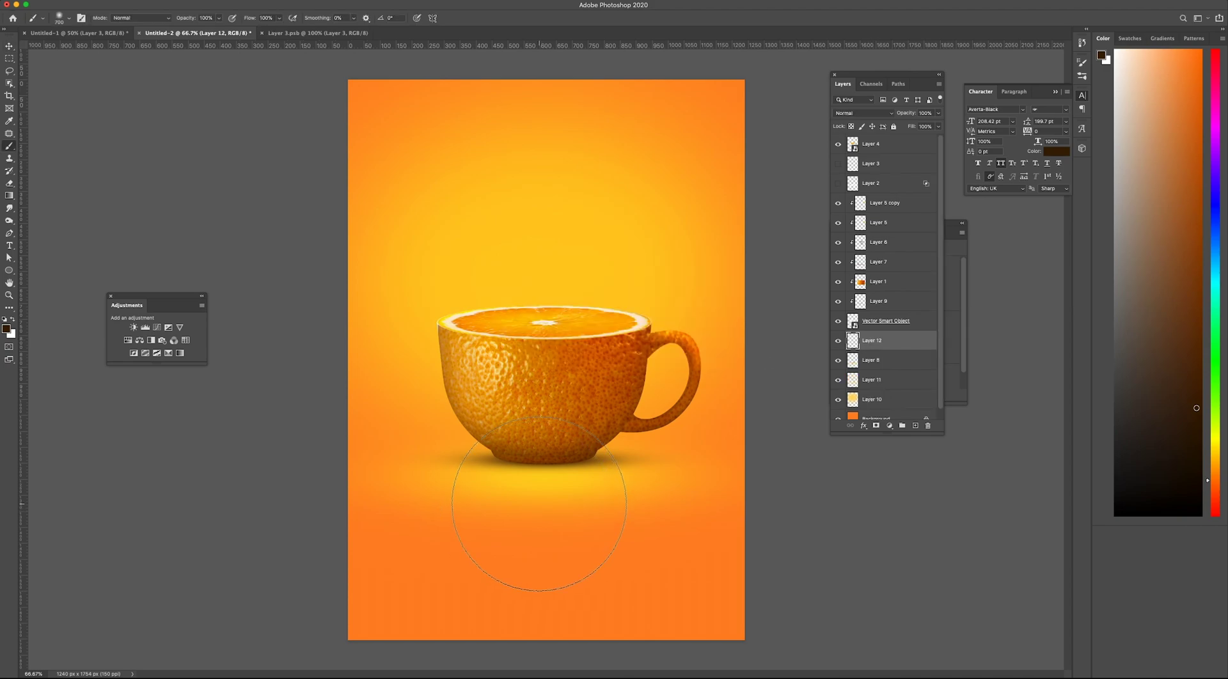
pyautogui.click(543, 502)
pyautogui.hotkey('ctrl', 't')
pyautogui.moveTo(543, 452)
pyautogui.mouseDown()
pyautogui.moveTo(543, 564)
pyautogui.moveTo(571, 463)
pyautogui.mouseUp()
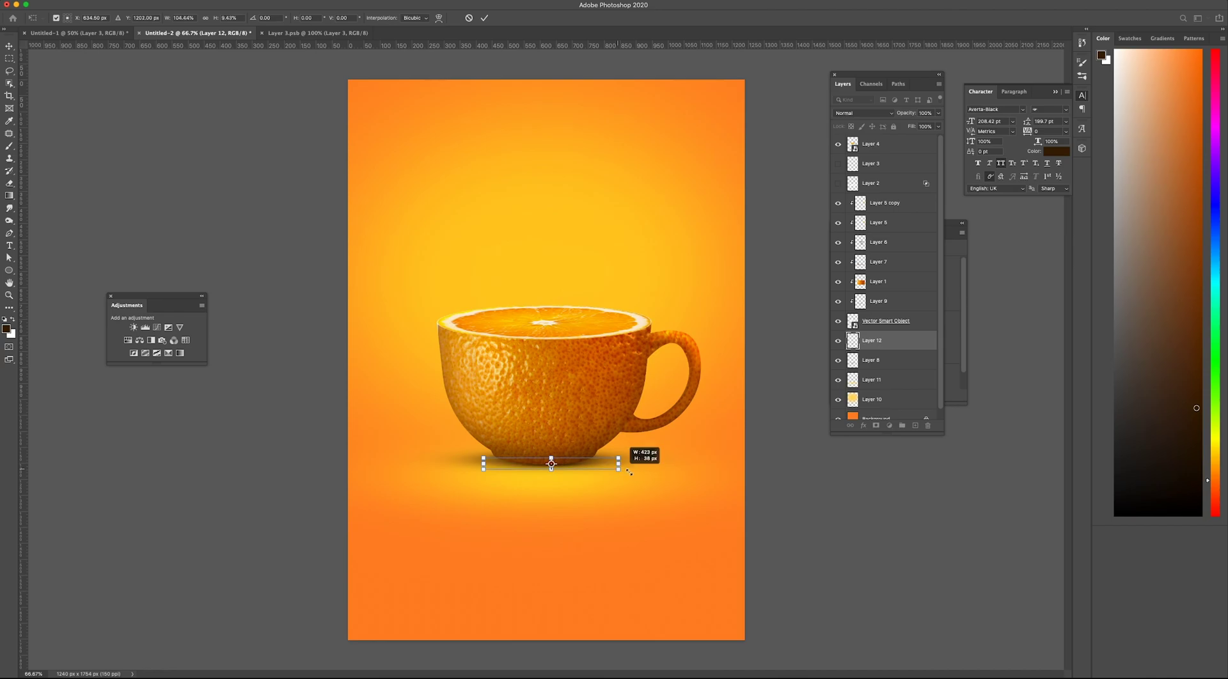
pyautogui.press('Return')
# Step: Duplicate the shadow, nudge it, slant it about 1.2 degrees, and group the shadow layers as Group 1
pyautogui.press('v')
pyautogui.hotkey('ctrl', '1')
pyautogui.moveTo(593, 471); pyautogui.dragTo(591, 475)
pyautogui.keyDown('shift'); pyautogui.click(896, 399); pyautogui.keyUp('shift')
pyautogui.moveTo(740, 452); pyautogui.dragTo(740, 450)
pyautogui.hotkey('ctrl', '-')
pyautogui.hotkey('ctrl', 't')
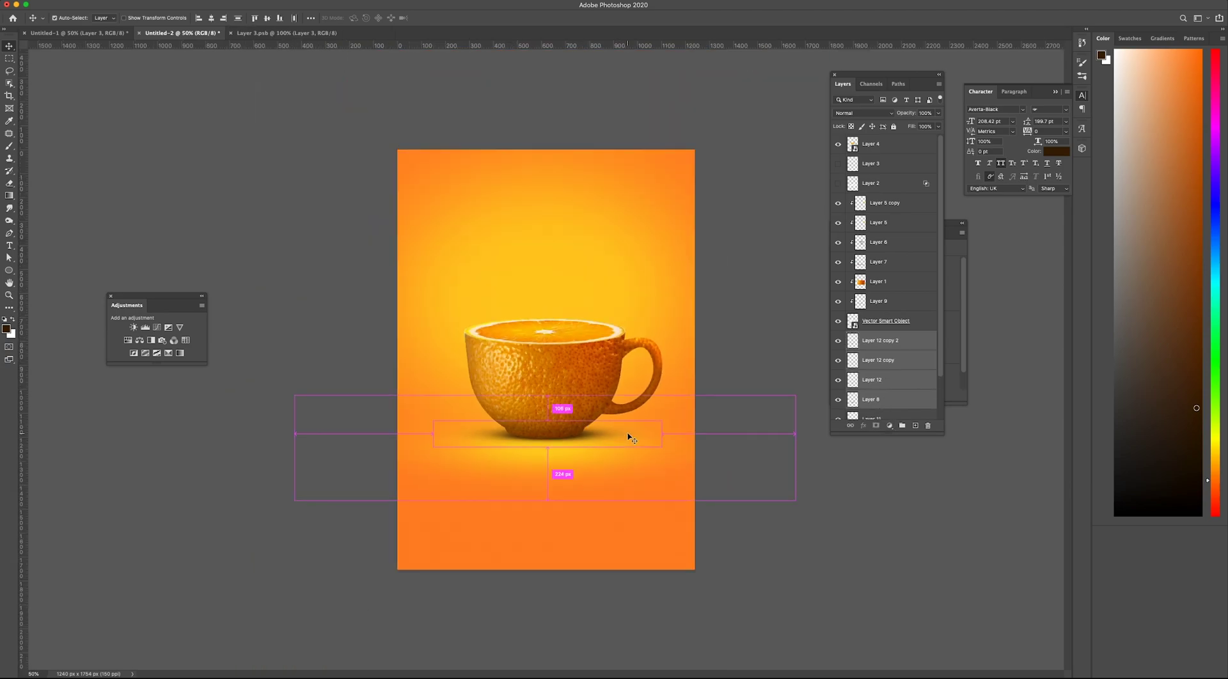
pyautogui.moveTo(549, 447); pyautogui.dragTo(548, 450)
pyautogui.press('Return')
pyautogui.hotkey('ctrl', 'g')
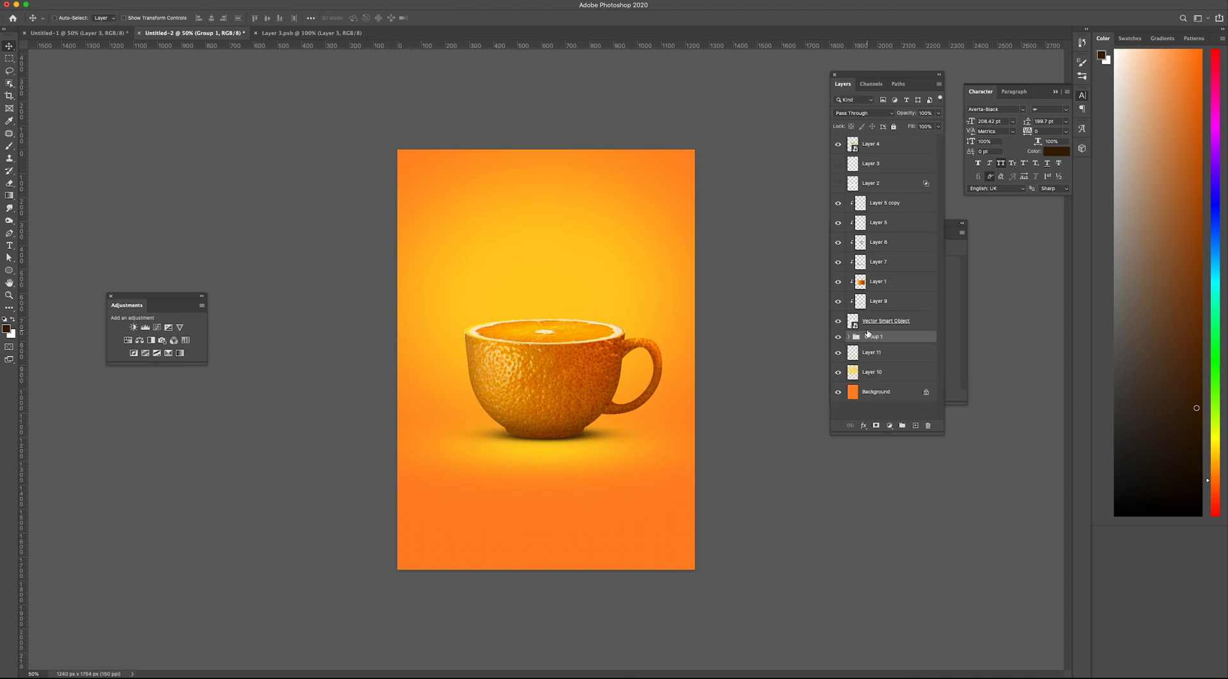
# Step: Select Layer 4, the sliced orange top, above the shadow group
pyautogui.click(876, 322)
pyautogui.keyDown('shift'); pyautogui.click(890, 204); pyautogui.keyUp('shift')
pyautogui.click(883, 144)
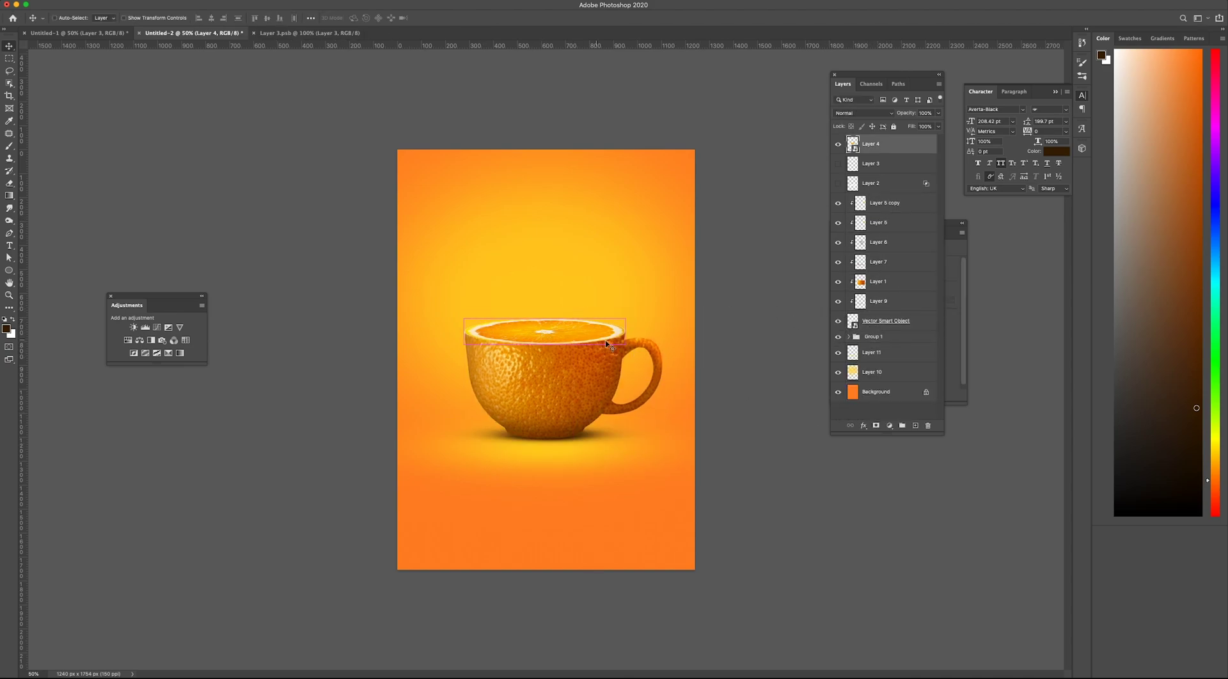
# Step: Add Layer 13 above the sliced top, brush sampled yellow, and set it to Linear Dodge (Add)
pyautogui.hotkey('ctrl', '+')
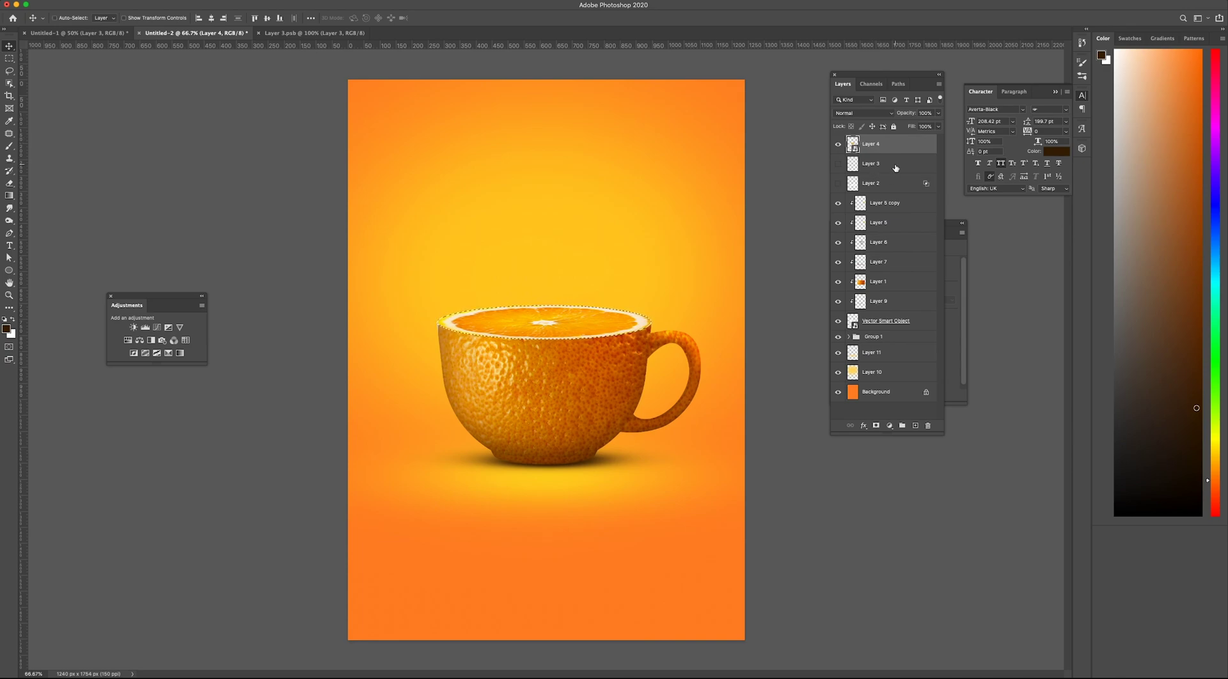
pyautogui.hotkey('ctrl', 'shift', 'alt', 'n')
pyautogui.press('i')
pyautogui.moveTo(542, 266); pyautogui.dragTo(572, 277)
pyautogui.press('b')
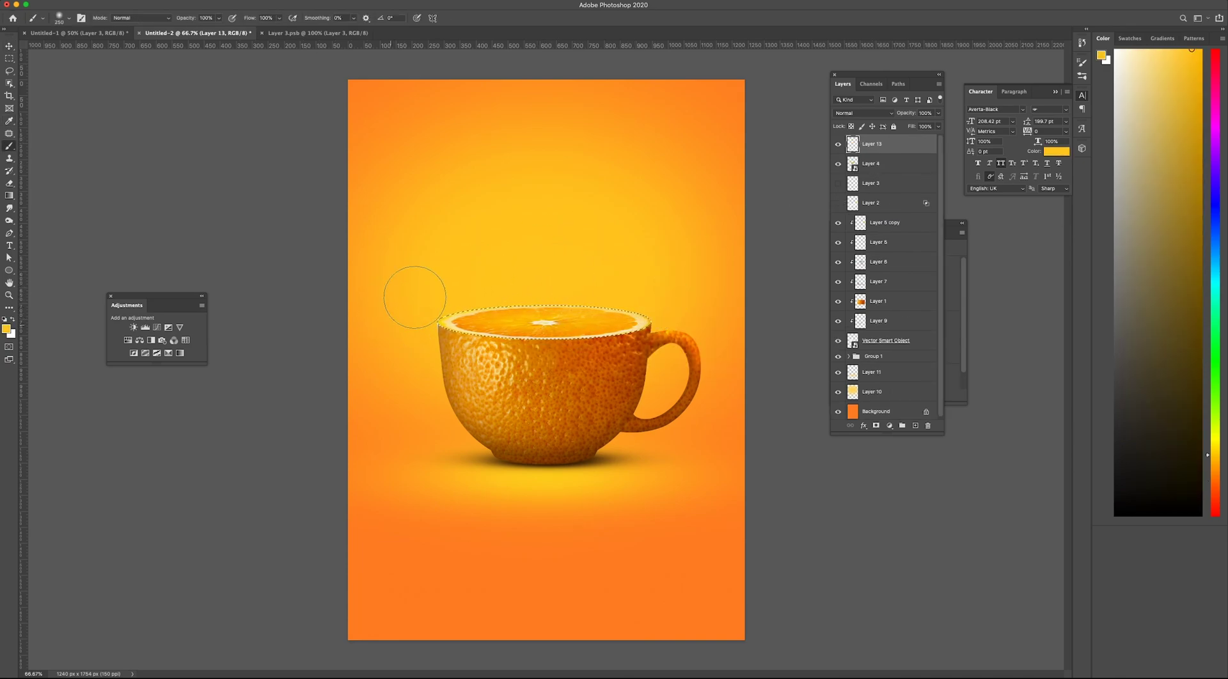
pyautogui.press('v')
pyautogui.click(864, 113)
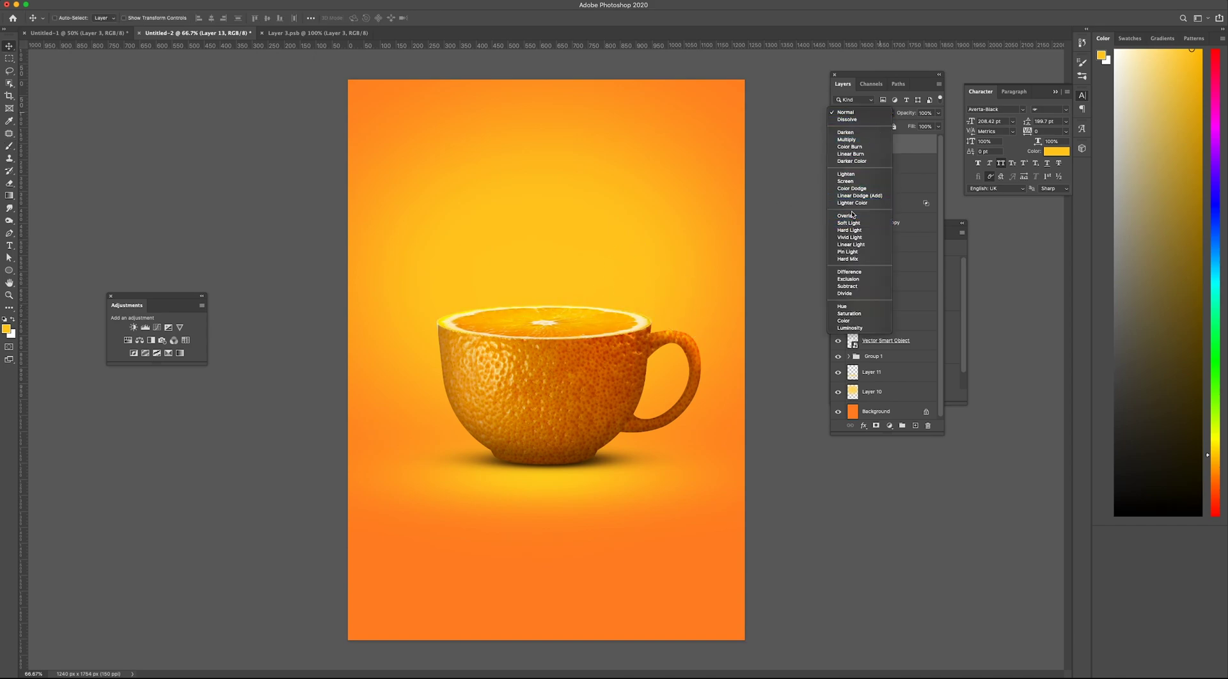
pyautogui.click(858, 196)
pyautogui.click(838, 145)
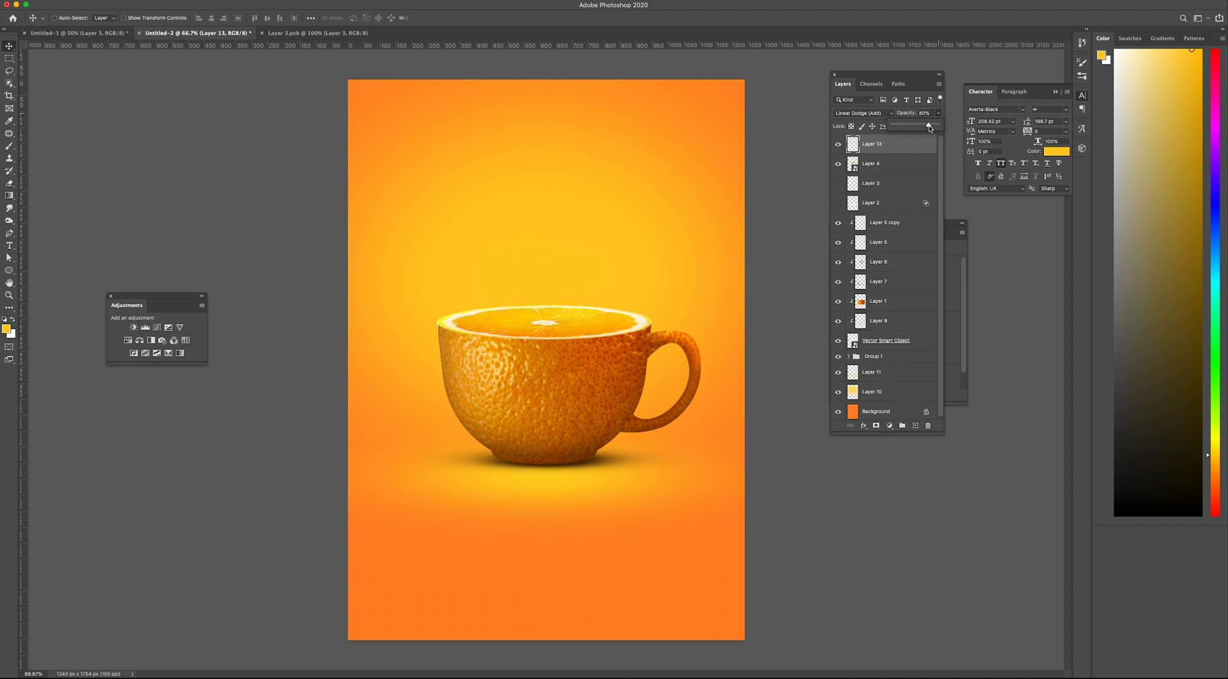
# Step: Paint yellow over the cup's peel with an 800 px brush on a new layer clipped to Layer 1
pyautogui.keyDown('ctrl'); pyautogui.click(861, 301); pyautogui.keyUp('ctrl')
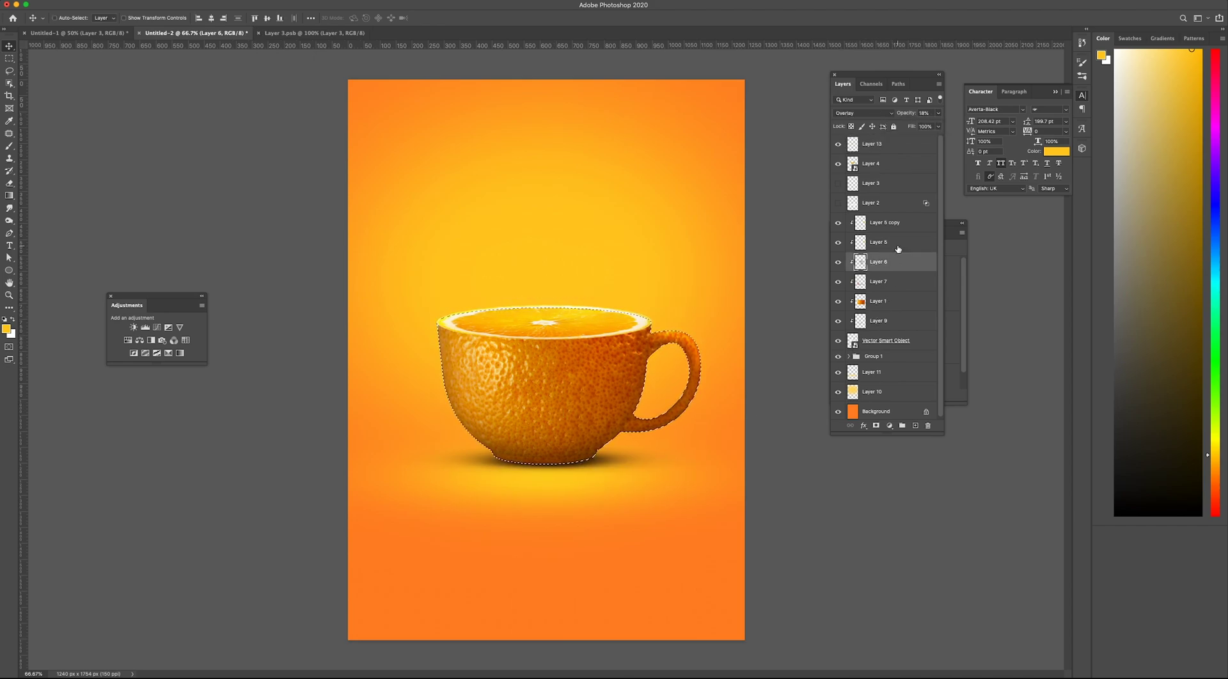
pyautogui.click(889, 302)
pyautogui.hotkey('ctrl', 'shift', 'n')
pyautogui.press('Return')
pyautogui.press('b')
pyautogui.press(']')
pyautogui.press(']')
pyautogui.press(']')
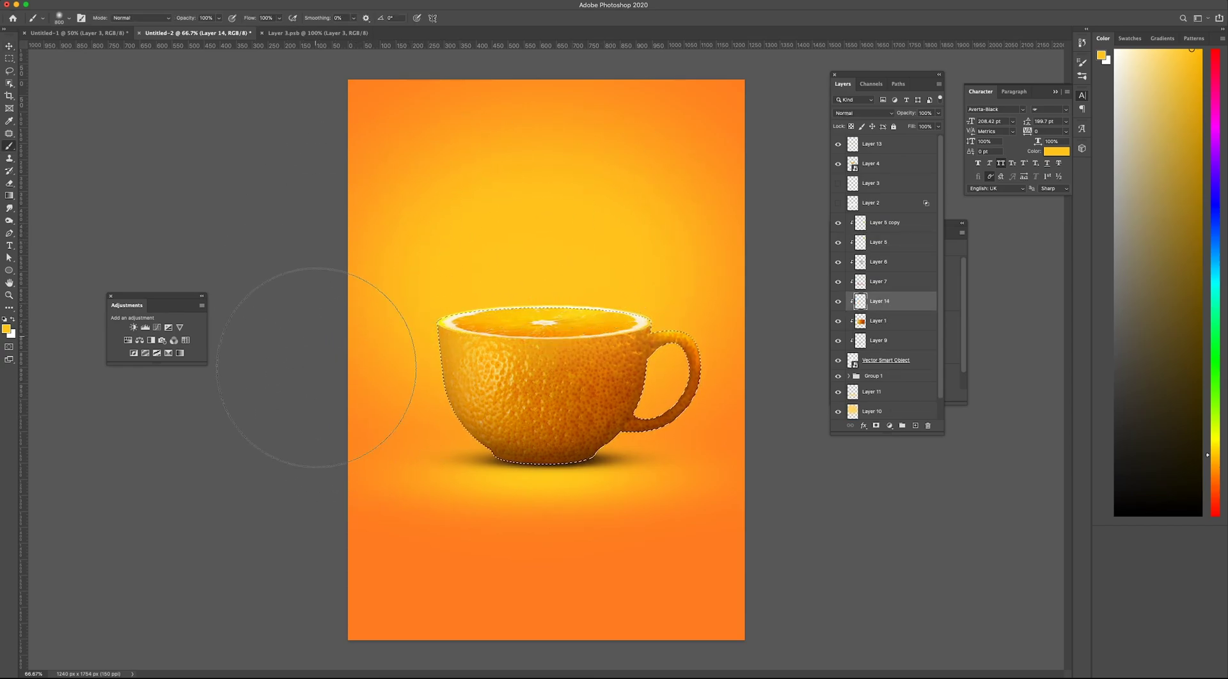
pyautogui.moveTo(384, 301); pyautogui.dragTo(356, 548)
pyautogui.hotkey('ctrl', 'd')
pyautogui.press('v')
# Step: Set Layer 14 to Linear Dodge (Add), move it up the stack, and lower its opacity to about 30%
pyautogui.click(864, 114)
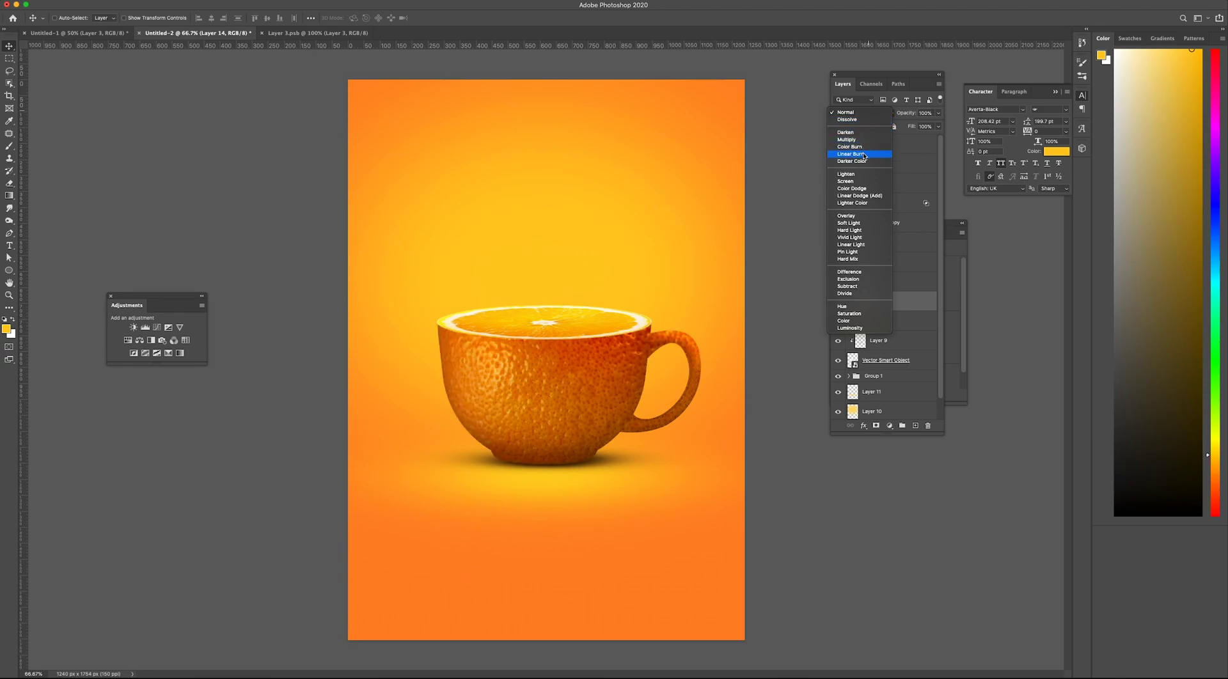
pyautogui.click(864, 196)
pyautogui.moveTo(938, 128); pyautogui.dragTo(914, 131)
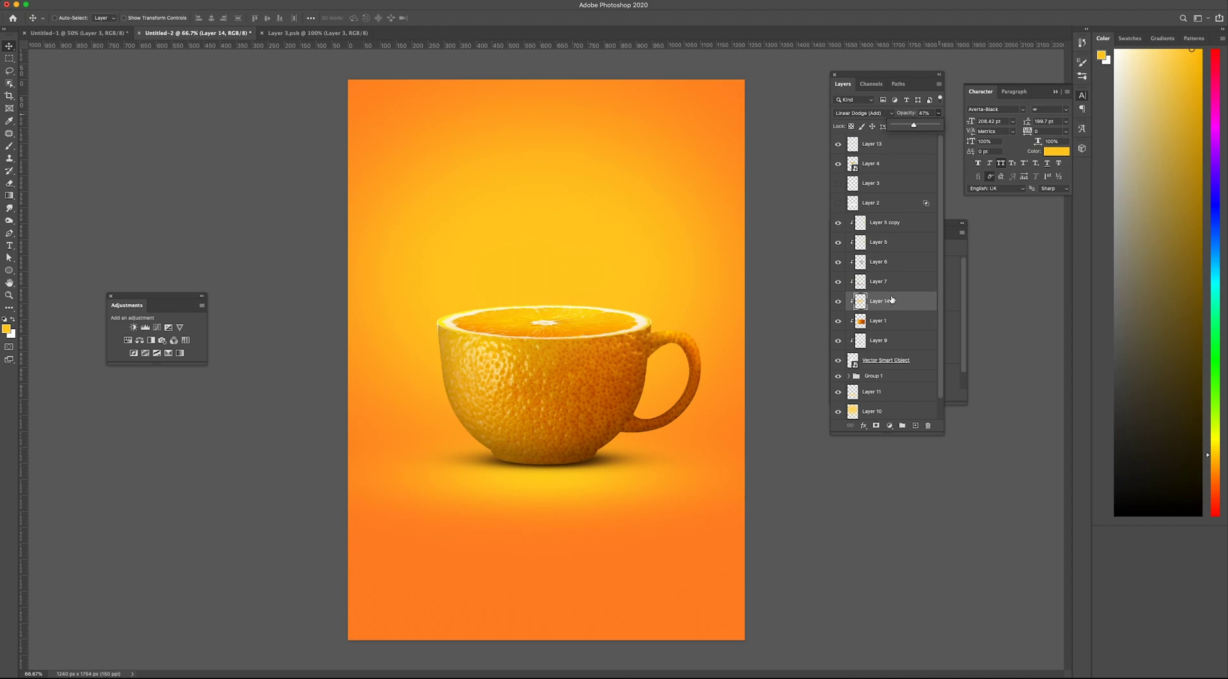
pyautogui.moveTo(891, 299); pyautogui.dragTo(877, 254)
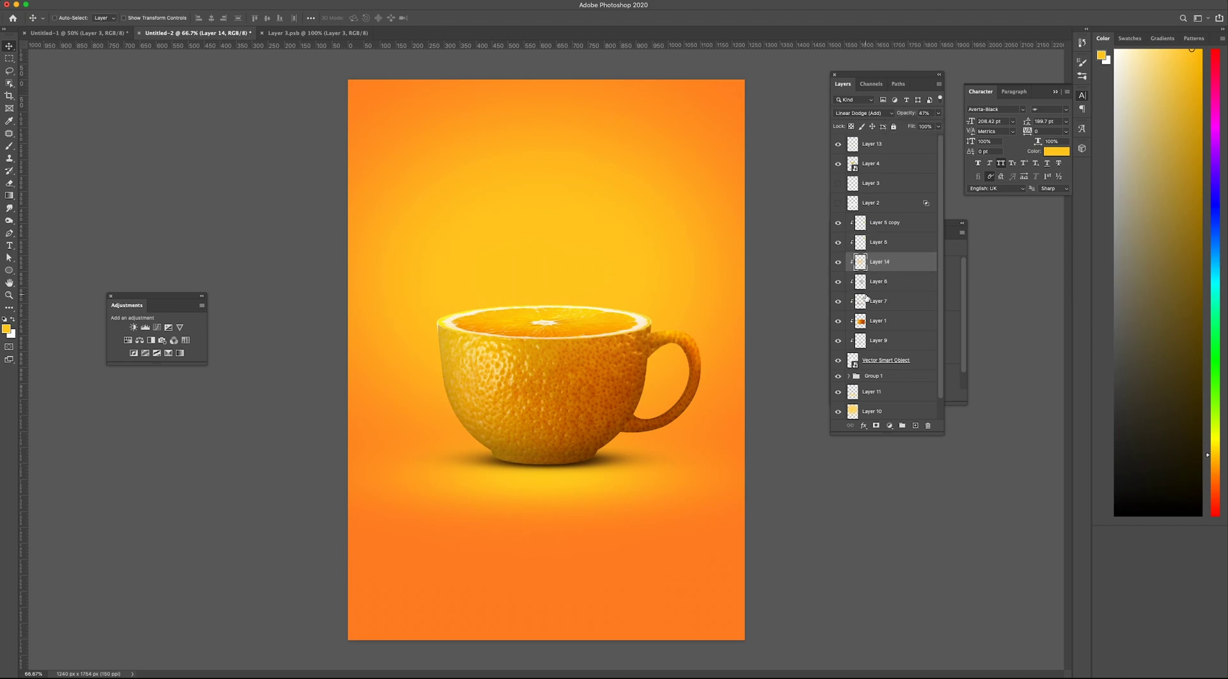
pyautogui.click(885, 283)
pyautogui.click(890, 303)
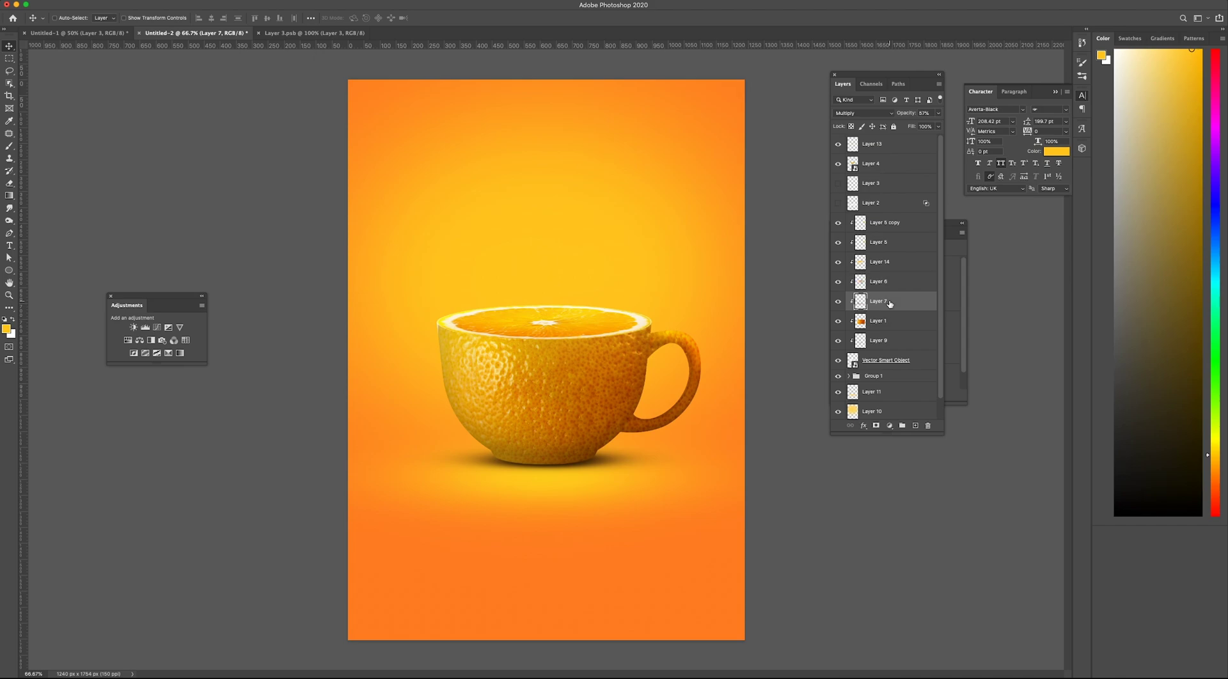
pyautogui.click(838, 301)
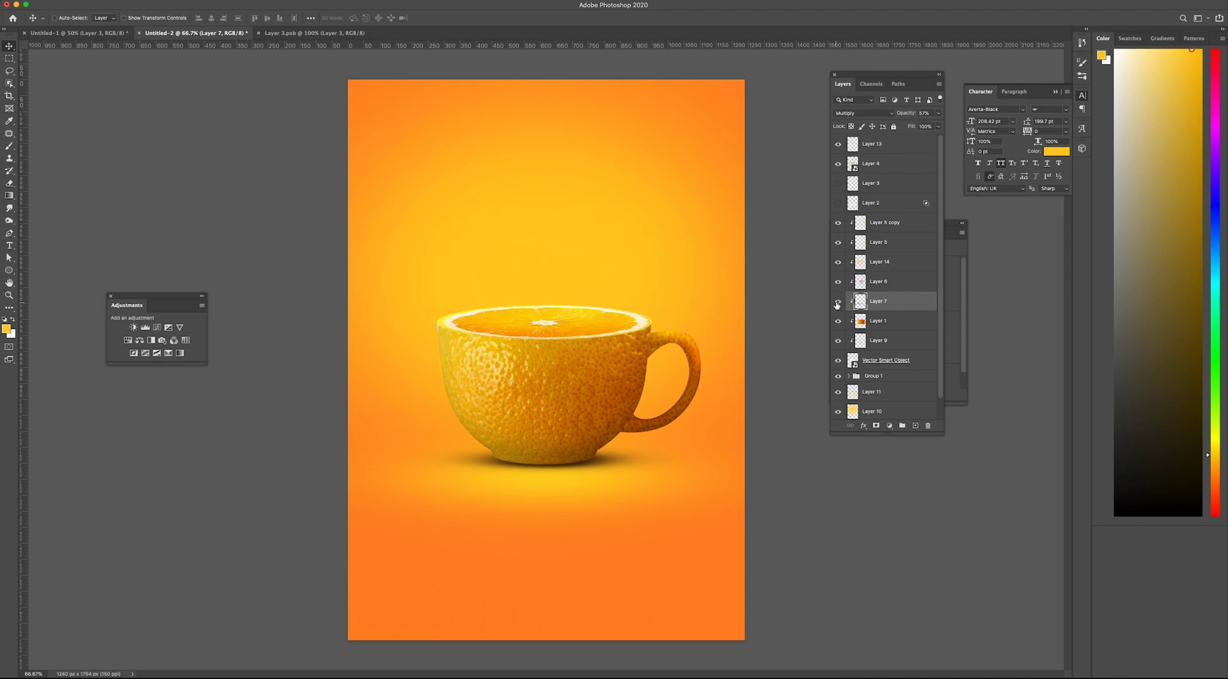
pyautogui.click(880, 262)
pyautogui.click(838, 262)
pyautogui.click(838, 262)
pyautogui.click(838, 262)
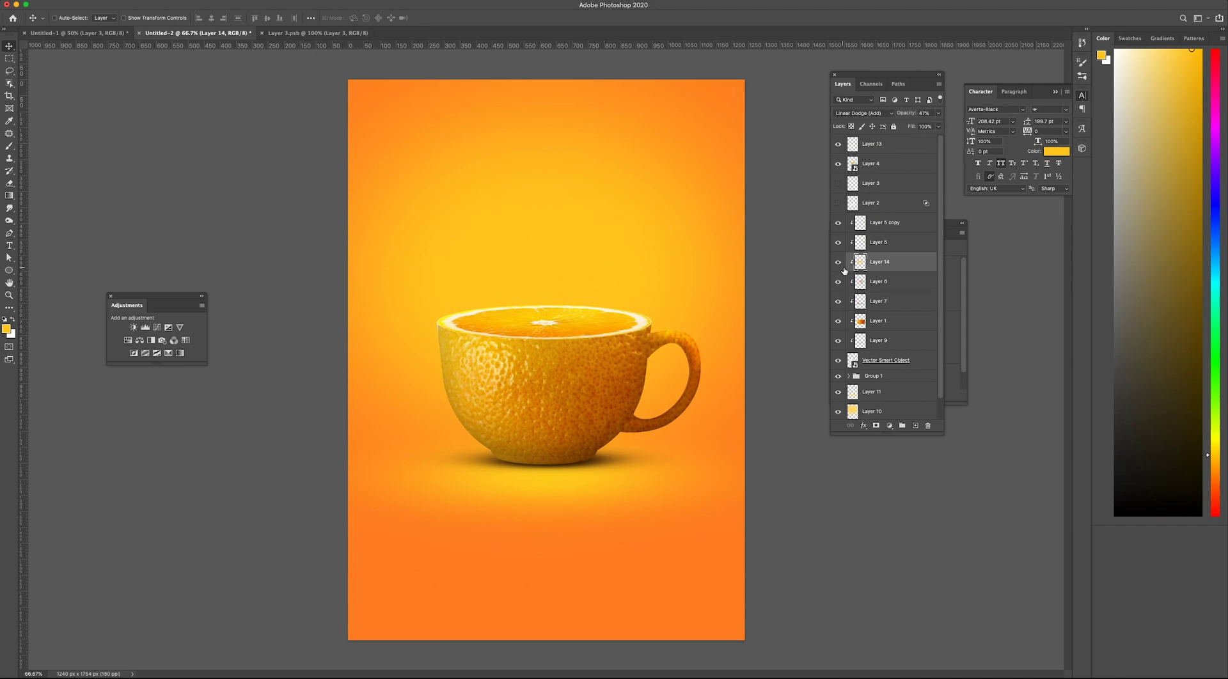
pyautogui.moveTo(914, 127); pyautogui.dragTo(907, 129)
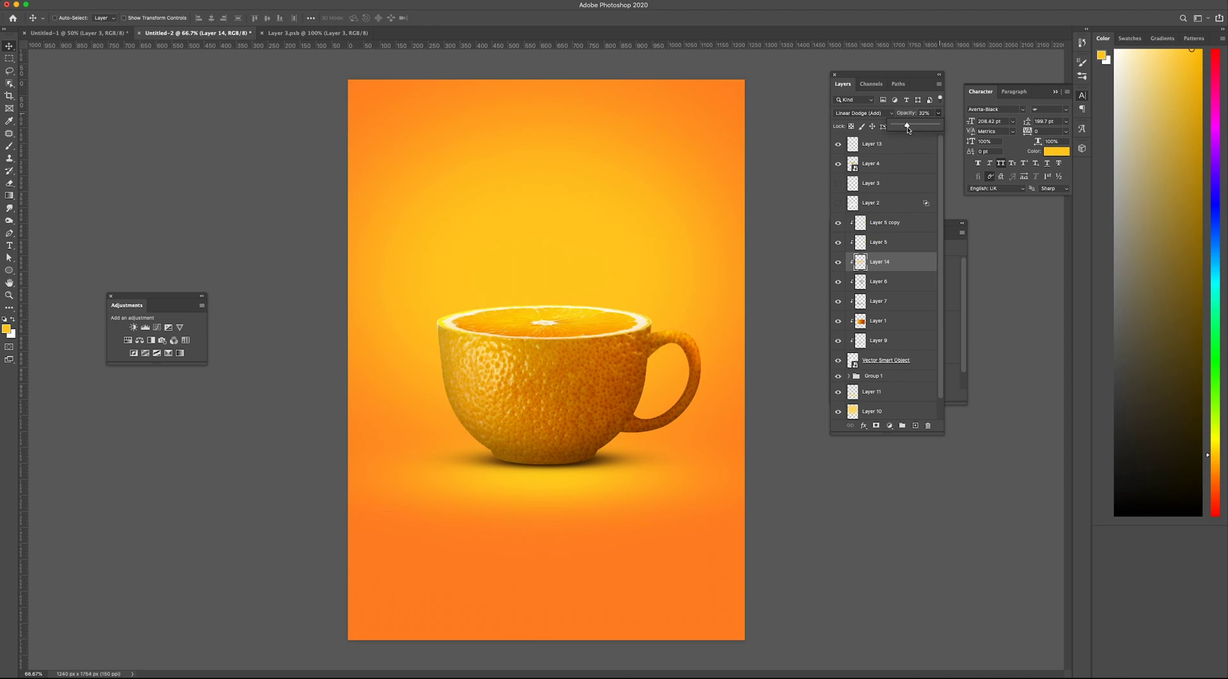
# Step: Toggle Layer 7's visibility to compare the cup, then select Layer 9
pyautogui.click(838, 302)
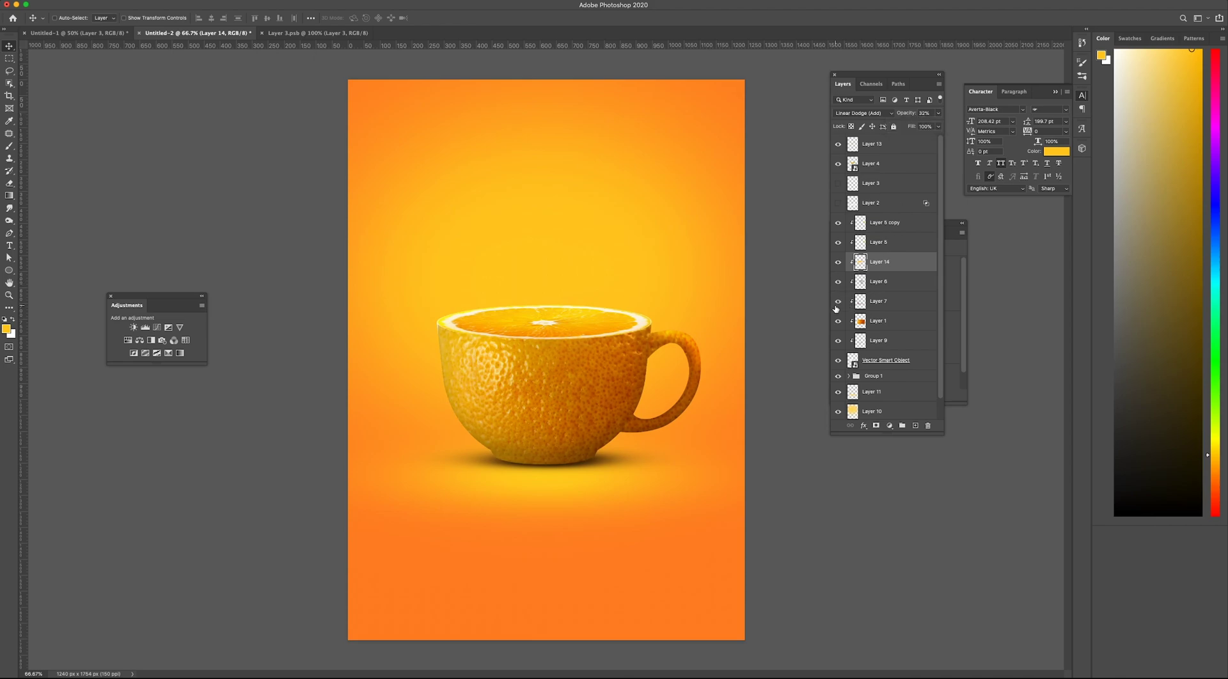
pyautogui.click(838, 301)
pyautogui.click(880, 301)
pyautogui.click(838, 340)
pyautogui.click(879, 340)
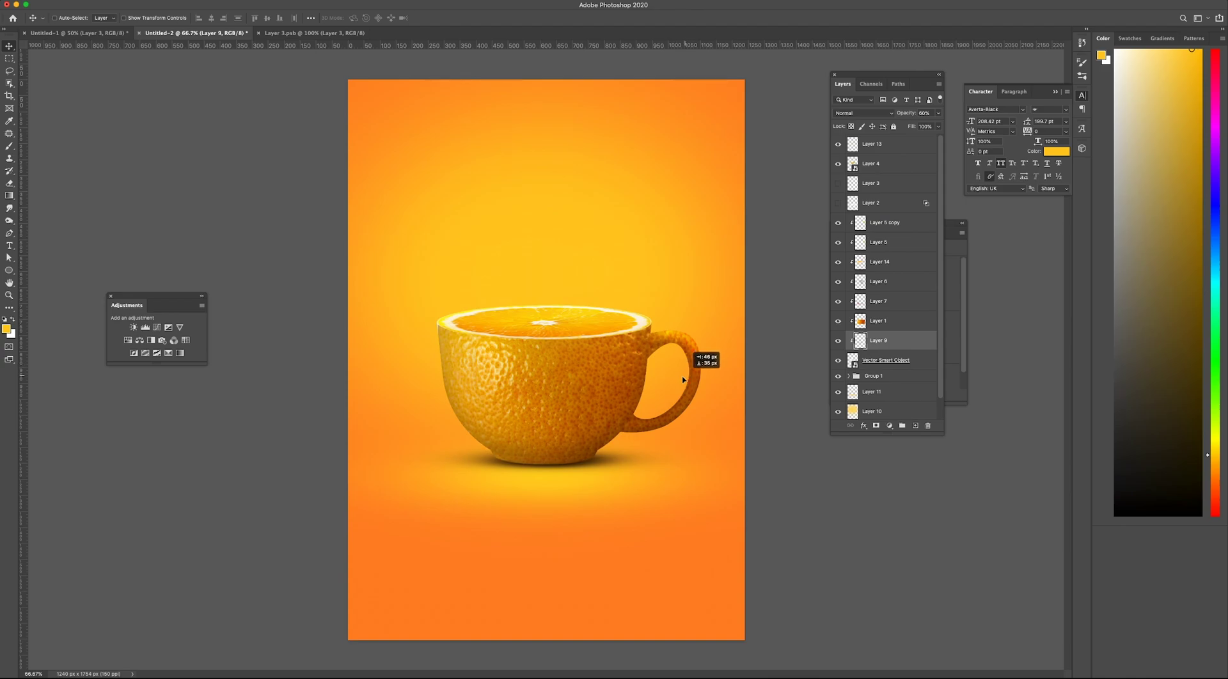
# Step: Duplicate the Vector Smart Object cup layer and set the copy to Multiply
pyautogui.click(865, 377)
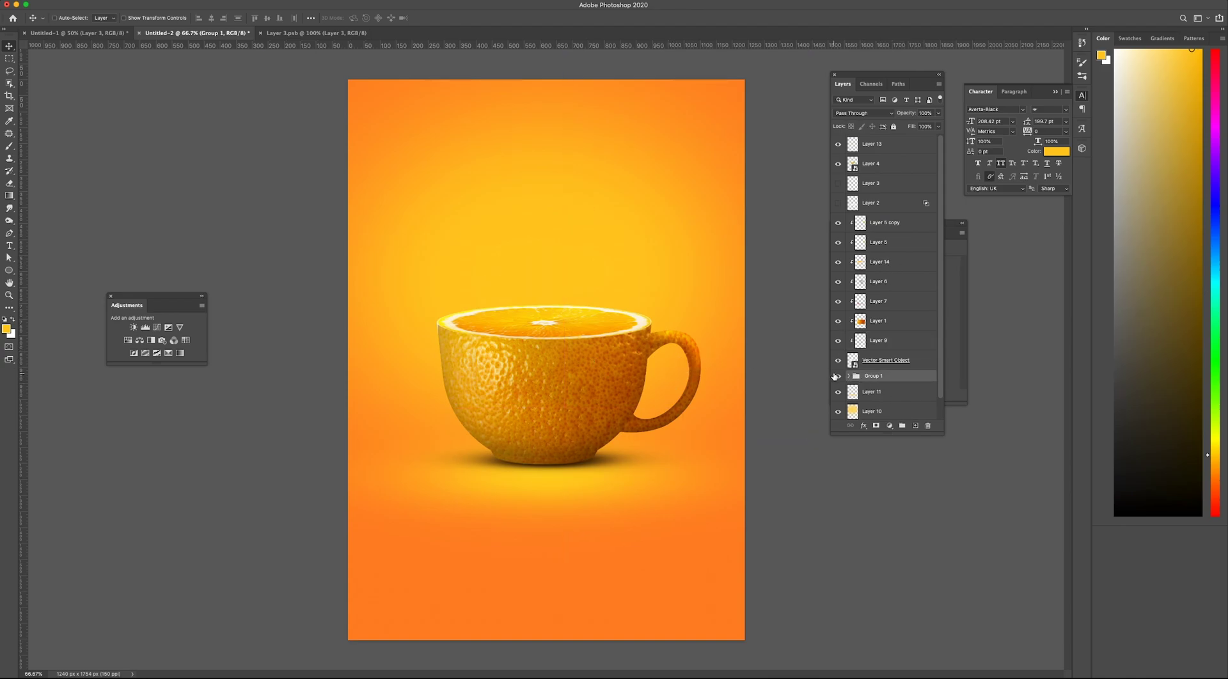
pyautogui.moveTo(853, 364); pyautogui.dragTo(880, 352)
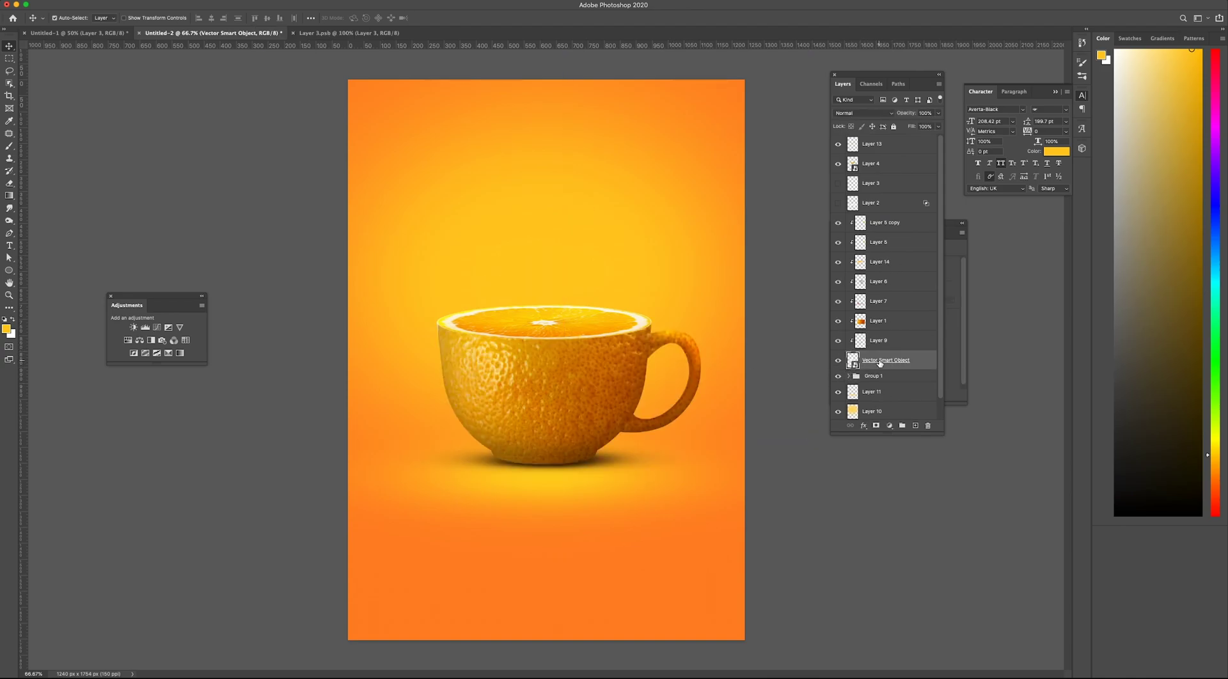
pyautogui.hotkey('shift', 'alt', 'm')
pyautogui.hotkey('ctrl', '-')
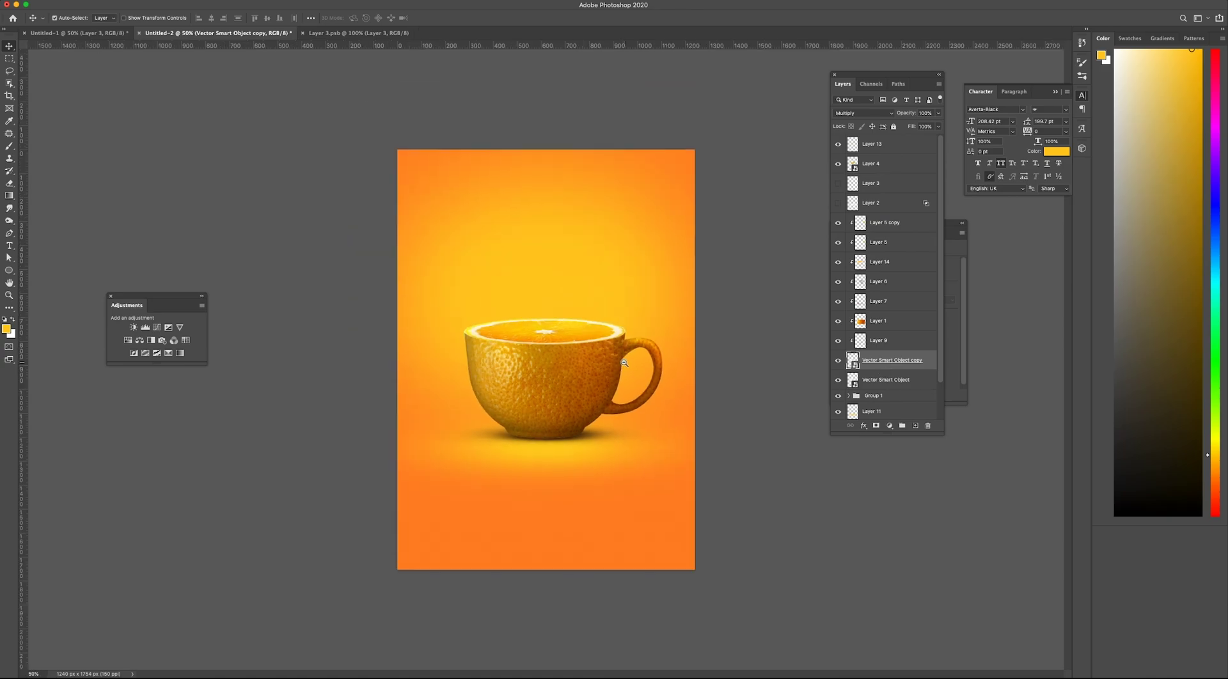
pyautogui.hotkey('ctrl', '+')
pyautogui.hotkey('ctrl', '+')
pyautogui.click(838, 362)
pyautogui.click(838, 362)
# Step: Delete Layer 7 and toggle other cup layers' visibility to compare the result
pyautogui.click(838, 302)
pyautogui.click(838, 301)
pyautogui.click(883, 302)
pyautogui.press('Delete')
pyautogui.click(838, 222)
pyautogui.click(838, 223)
pyautogui.click(838, 320)
pyautogui.click(838, 144)
pyautogui.click(838, 144)
pyautogui.click(838, 360)
pyautogui.click(838, 340)
# Step: Reposition Layer 14's overlay on the cup, then hide the upper overlay layers
pyautogui.keyDown('ctrl'); pyautogui.click(382, 347); pyautogui.keyUp('ctrl')
pyautogui.moveTo(382, 348); pyautogui.dragTo(535, 376)
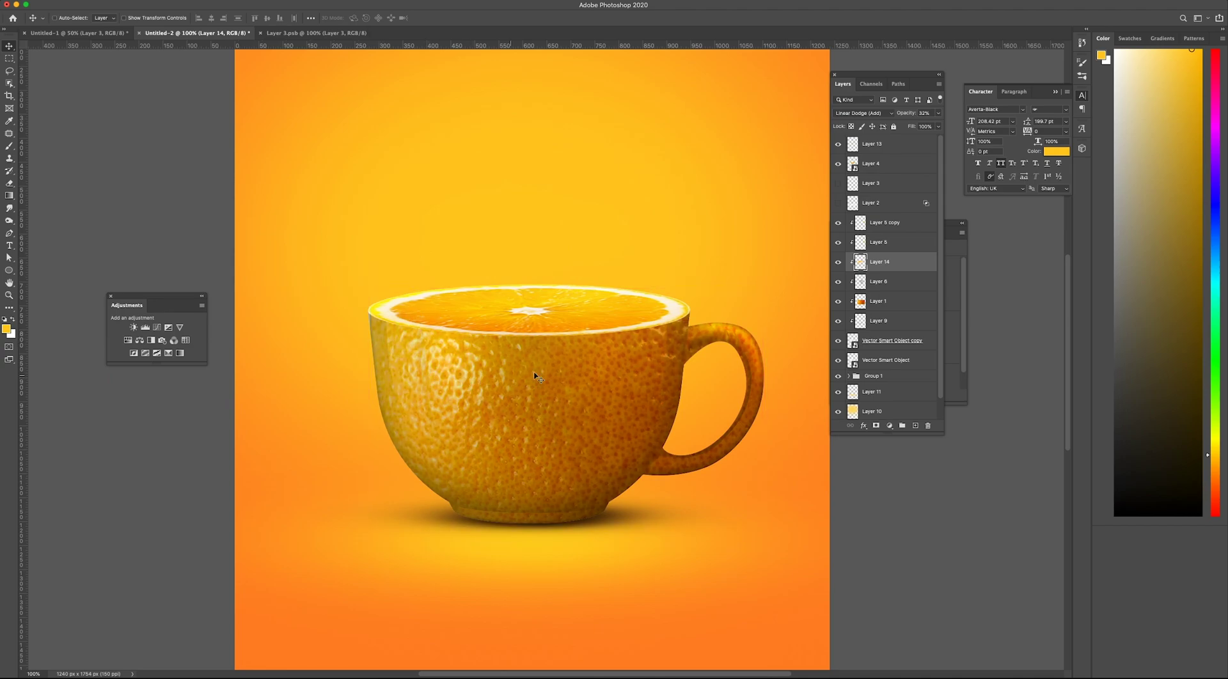
pyautogui.click(838, 261)
pyautogui.click(838, 242)
pyautogui.click(838, 223)
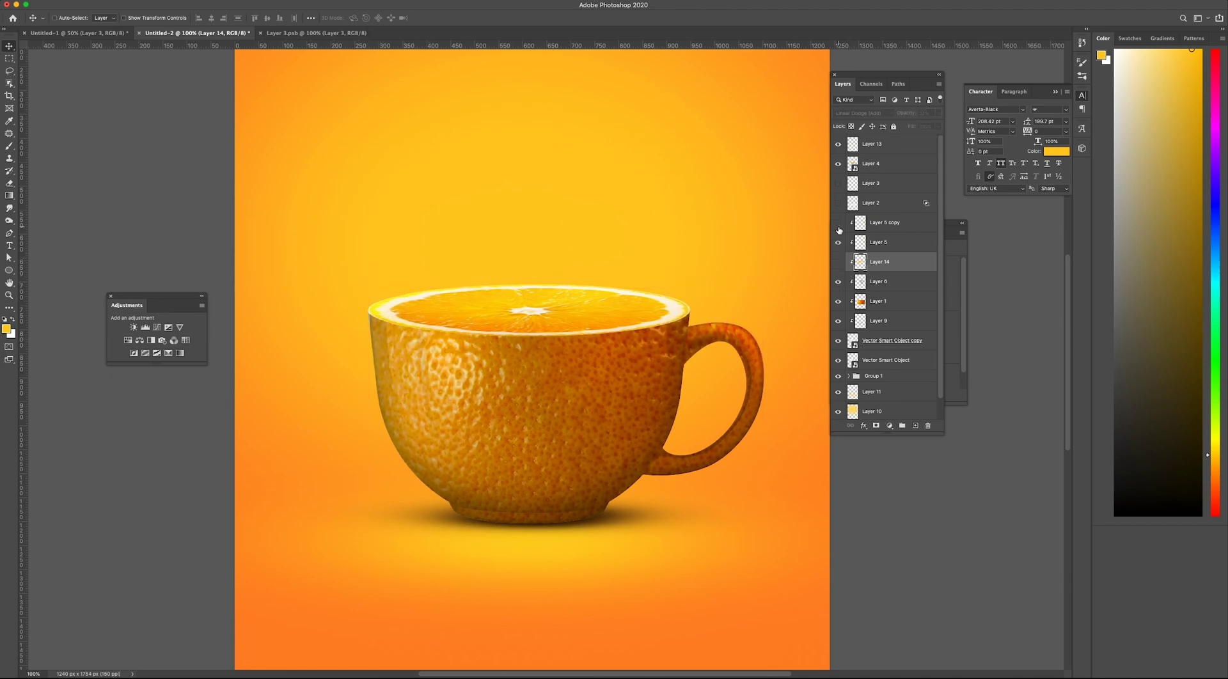
# Step: Reposition Layer 1's orange texture and clip the Layer 5 copy through Layer 9 textures to the cup
pyautogui.click(838, 340)
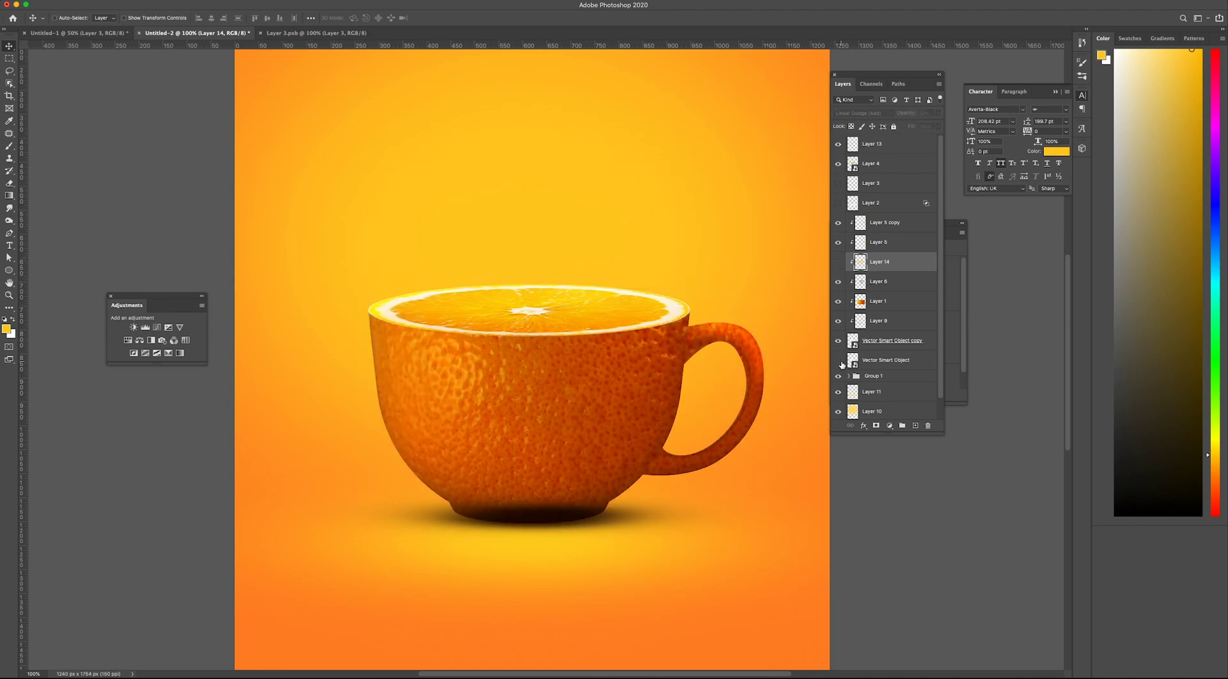
pyautogui.click(848, 377)
pyautogui.scroll(-3, 896, 392)
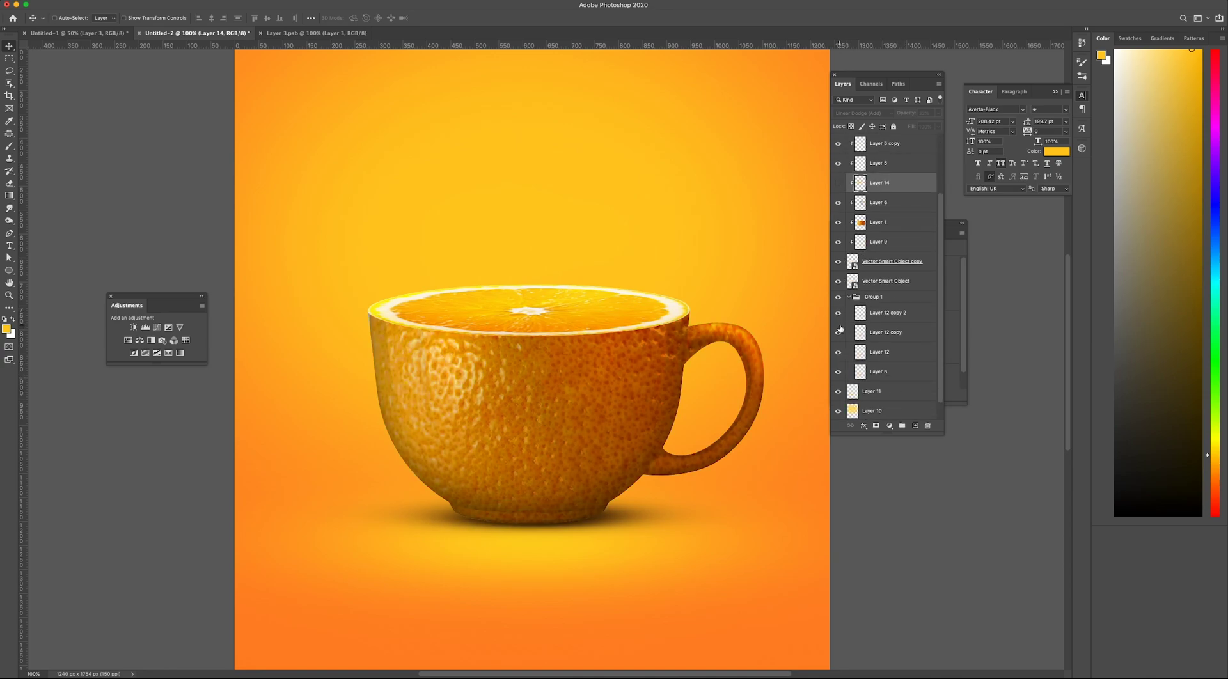
pyautogui.click(838, 391)
pyautogui.click(838, 392)
pyautogui.click(849, 297)
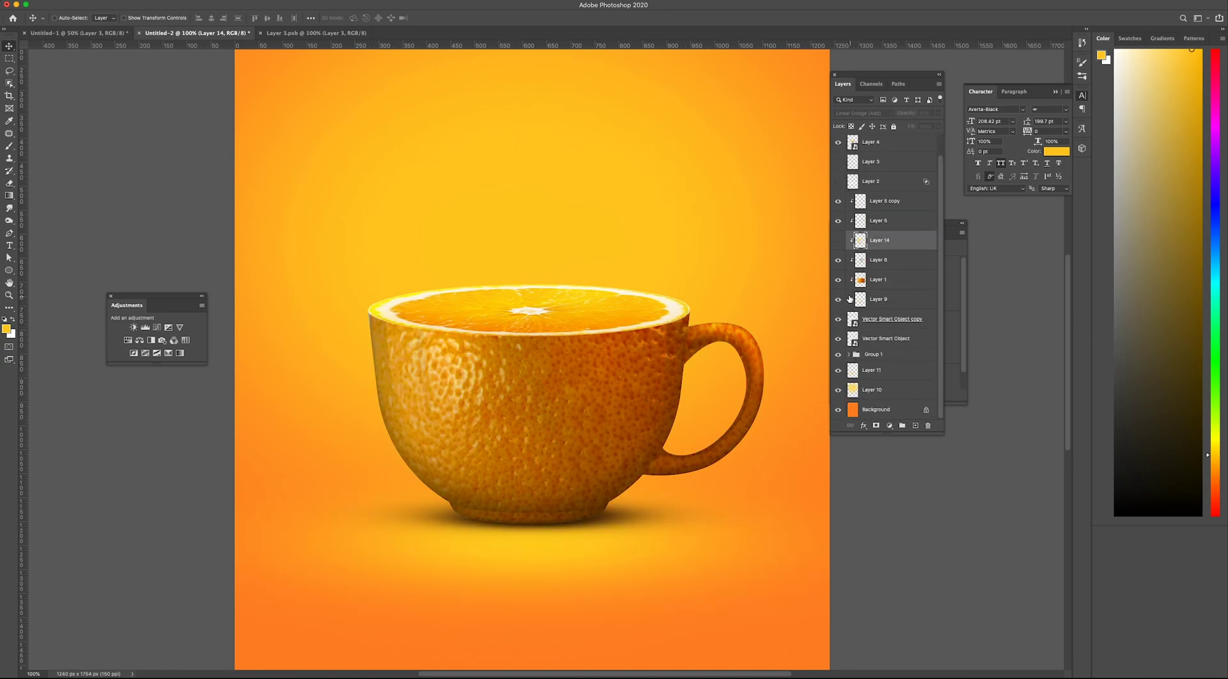
pyautogui.moveTo(438, 387); pyautogui.dragTo(554, 444)
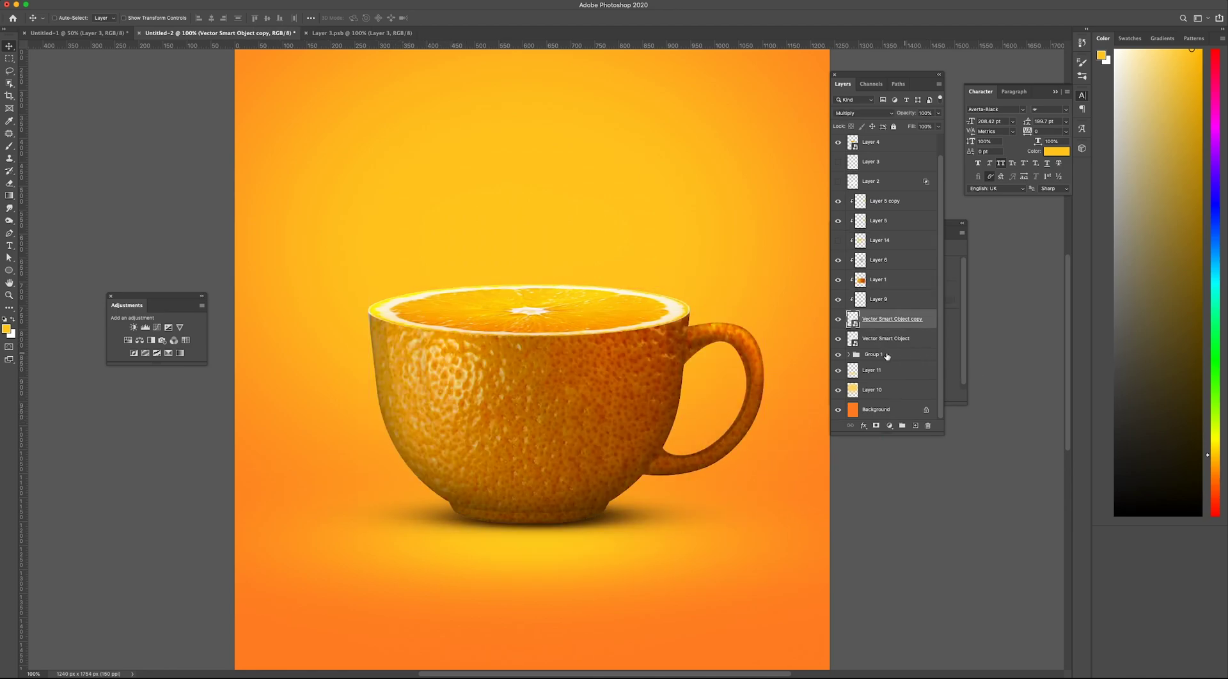
pyautogui.click(894, 320)
pyautogui.keyDown('shift'); pyautogui.click(877, 220); pyautogui.keyUp('shift')
pyautogui.hotkey('ctrl', 'alt', 'g')
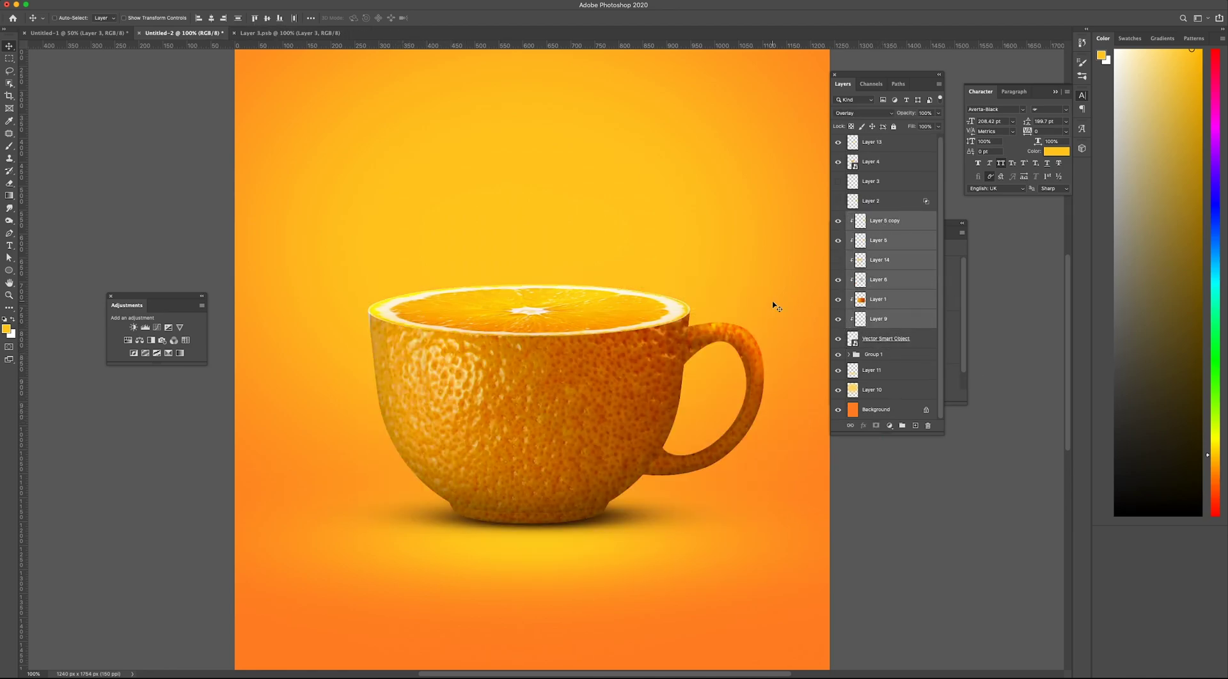
# Step: Stretch the Layer 11 glow downward to nearly double its height
pyautogui.hotkey('ctrl', '-')
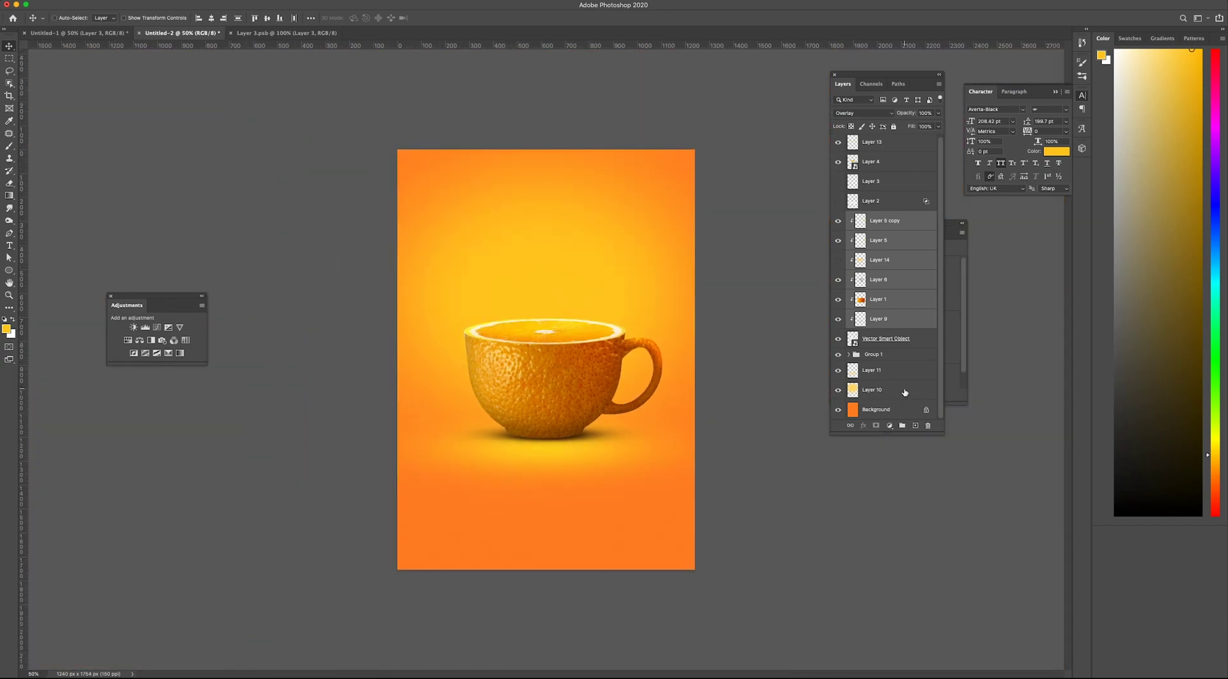
pyautogui.click(905, 393)
pyautogui.press('b')
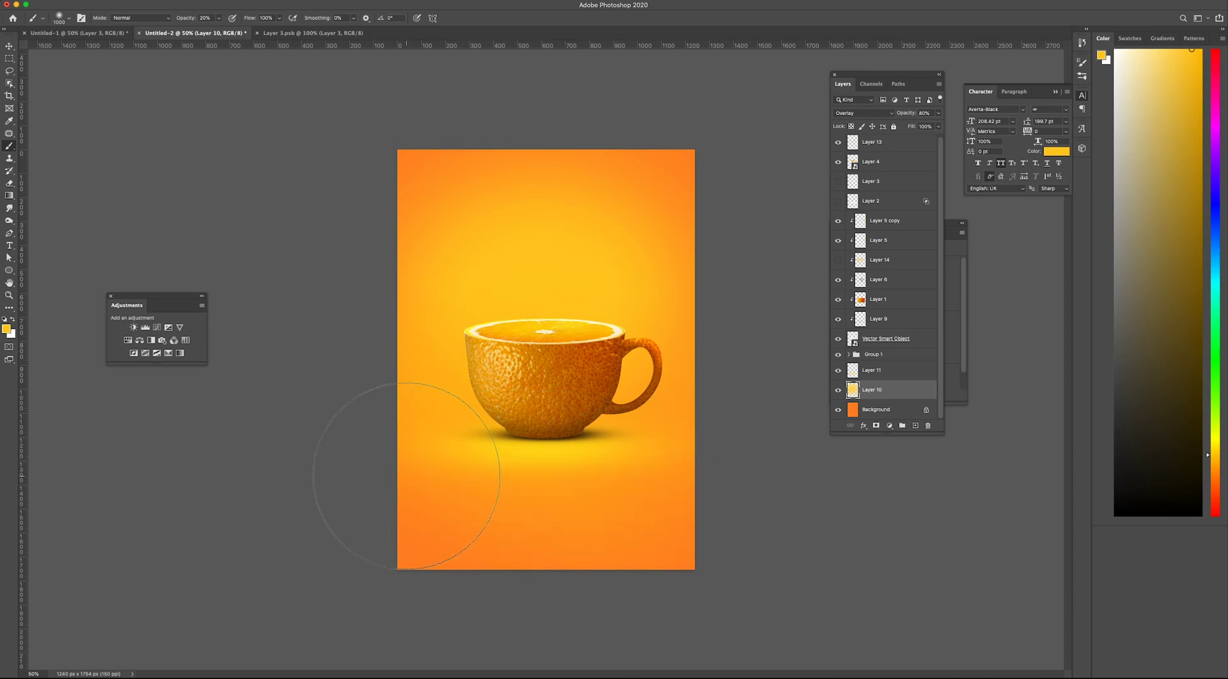
pyautogui.press('v')
pyautogui.keyDown('ctrl'); pyautogui.click(626, 428); pyautogui.keyUp('ctrl')
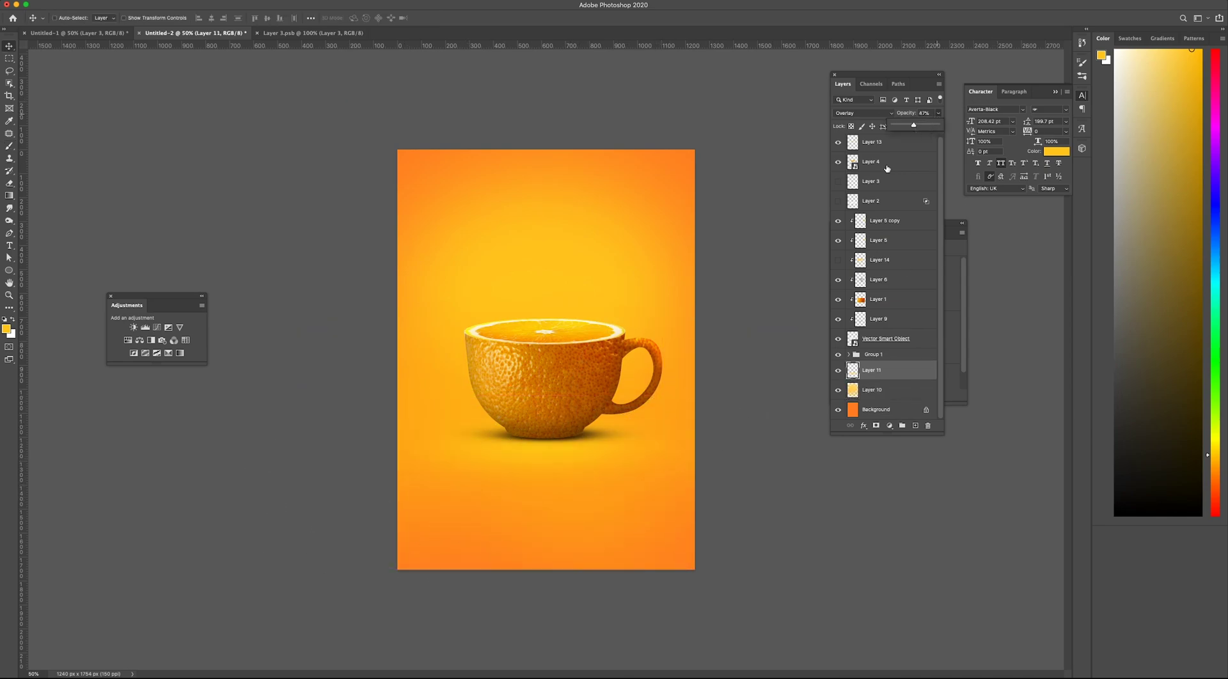
pyautogui.hotkey('ctrl', 't')
pyautogui.moveTo(548, 484); pyautogui.dragTo(544, 581)
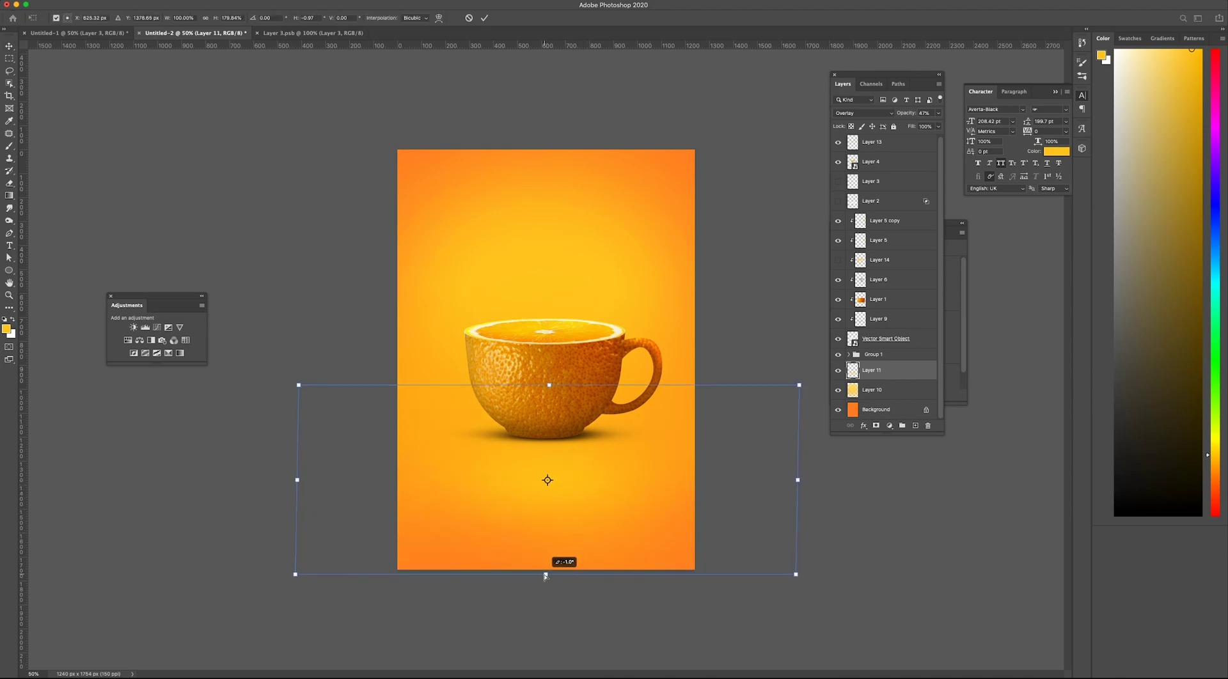
pyautogui.press('Return')
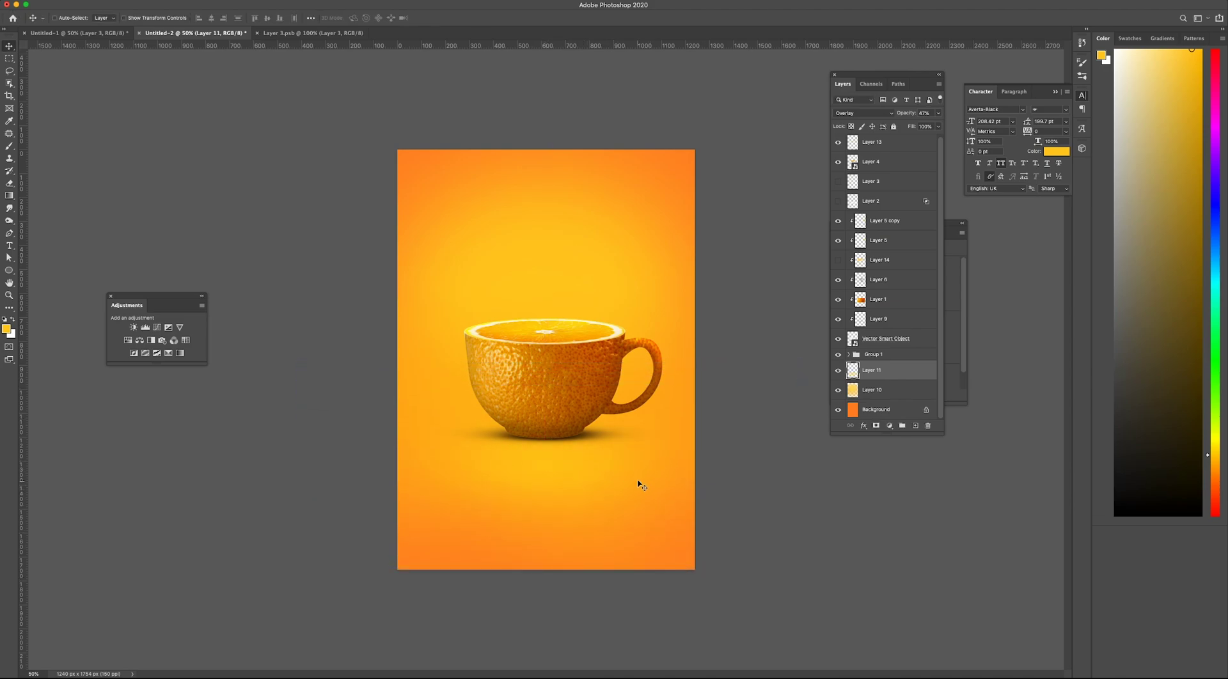
# Step: Nudge the Group 1 cup shadow slightly
pyautogui.keyDown('ctrl'); pyautogui.click(622, 457); pyautogui.keyUp('ctrl')
pyautogui.click(851, 334)
pyautogui.hotkey('ctrl', 't')
pyautogui.moveTo(605, 436); pyautogui.dragTo(612, 437)
pyautogui.press('Return')
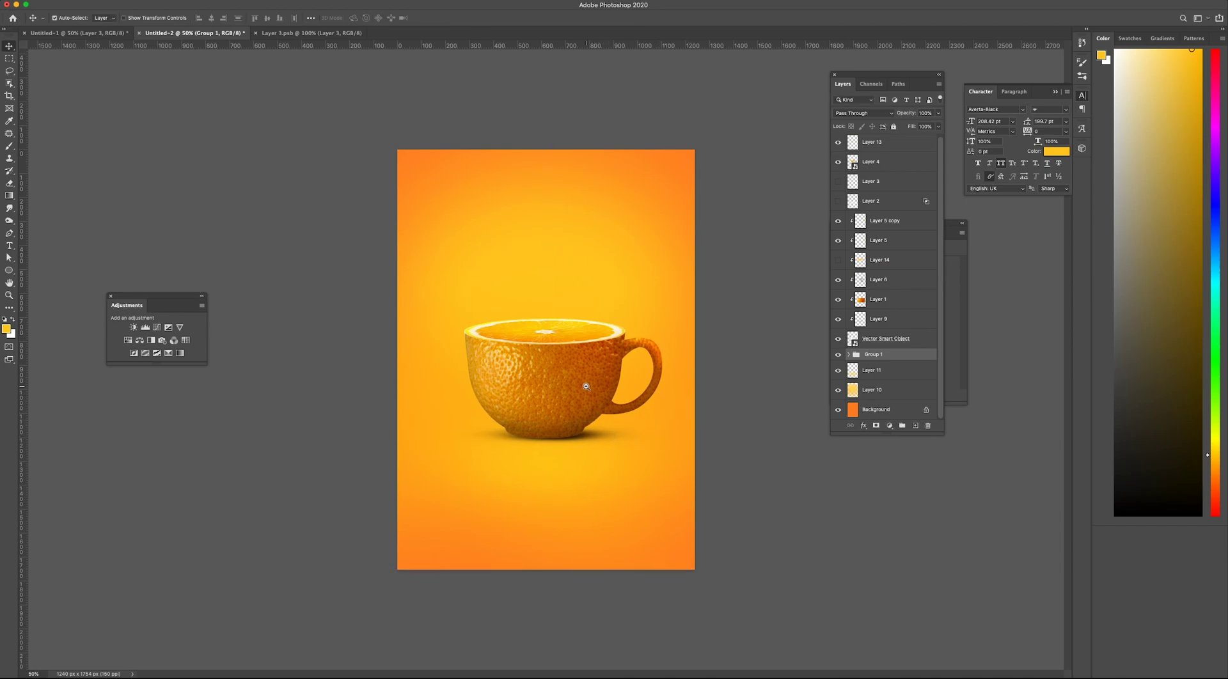
# Step: Delete Layer 14 and select the cup layers from Layer 4 down
pyautogui.click(871, 266)
pyautogui.press('Delete')
pyautogui.click(889, 222)
pyautogui.keyDown('shift'); pyautogui.click(889, 321); pyautogui.keyUp('shift')
pyautogui.keyDown('shift'); pyautogui.click(889, 164); pyautogui.keyUp('shift')
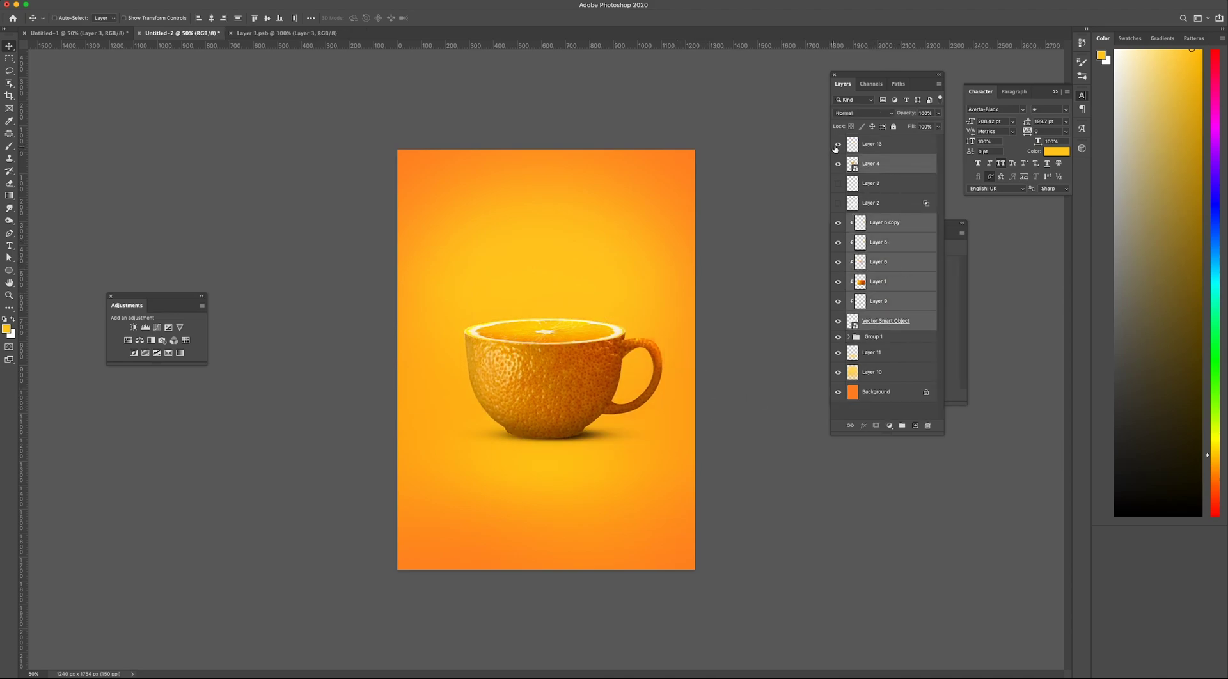
# Step: Group Layer 13 and the cup layers into Group 2, then add a new empty layer
pyautogui.keyDown('shift'); pyautogui.click(870, 144); pyautogui.keyUp('shift')
pyautogui.hotkey('ctrl', 'g')
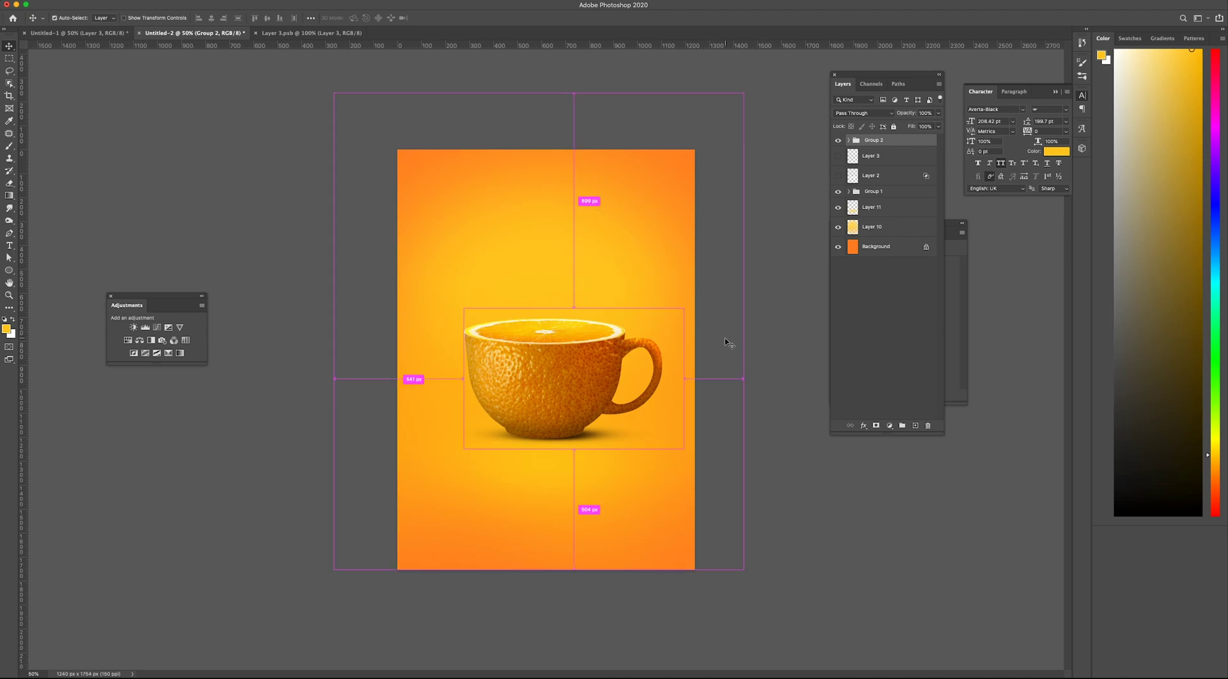
pyautogui.hotkey('ctrl', 'shift', 'alt', 'n')
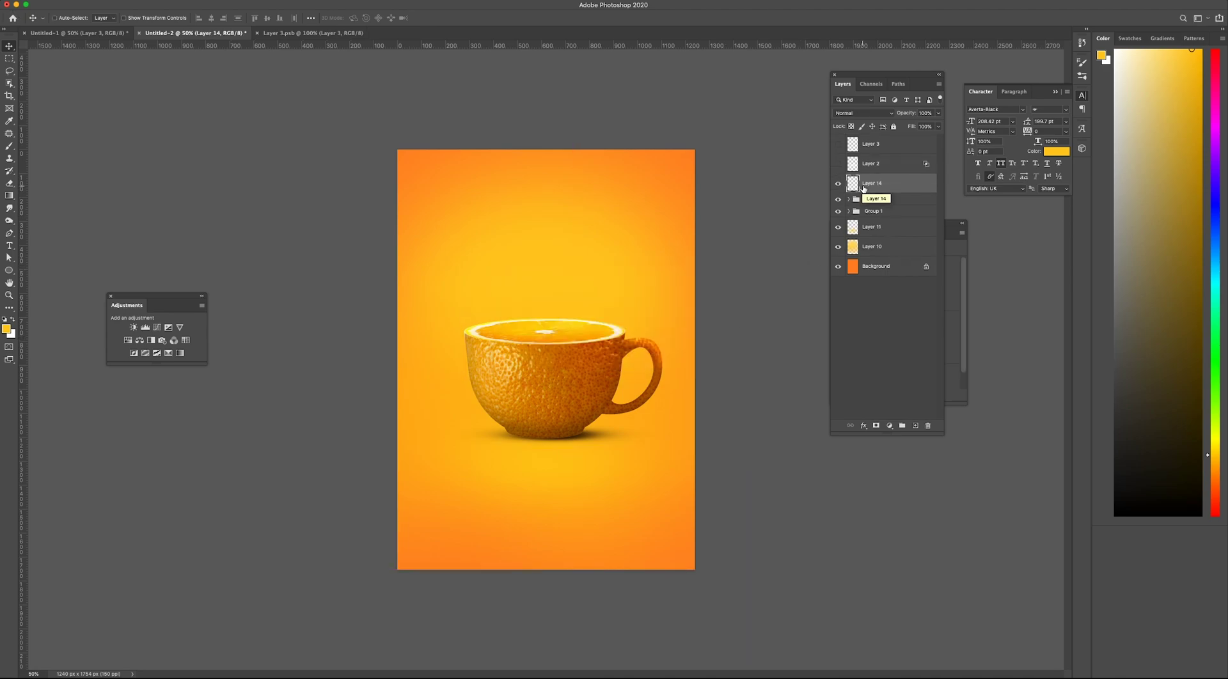
# Step: Set the new Layer 14 to Overlay blending and compare the cup with it hidden
pyautogui.click(876, 211)
pyautogui.click(882, 185)
pyautogui.press('b')
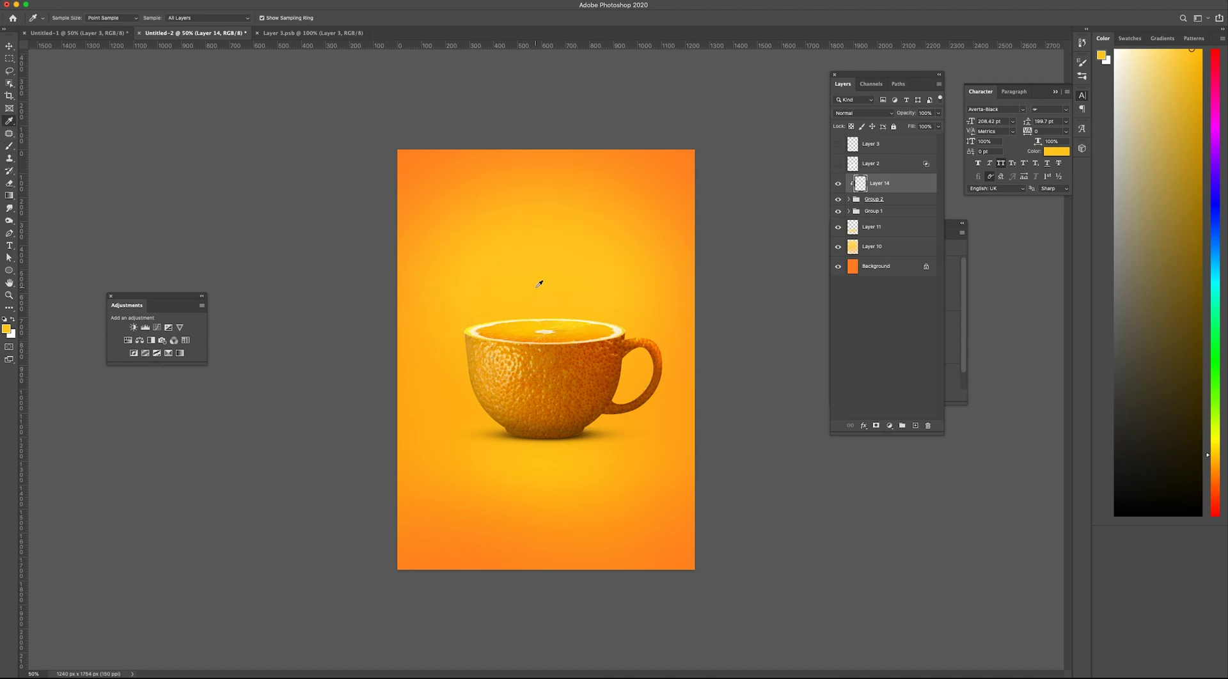
pyautogui.press('v')
pyautogui.hotkey('shift', '+')
pyautogui.hotkey('shift', '+')
pyautogui.hotkey('shift', '+')
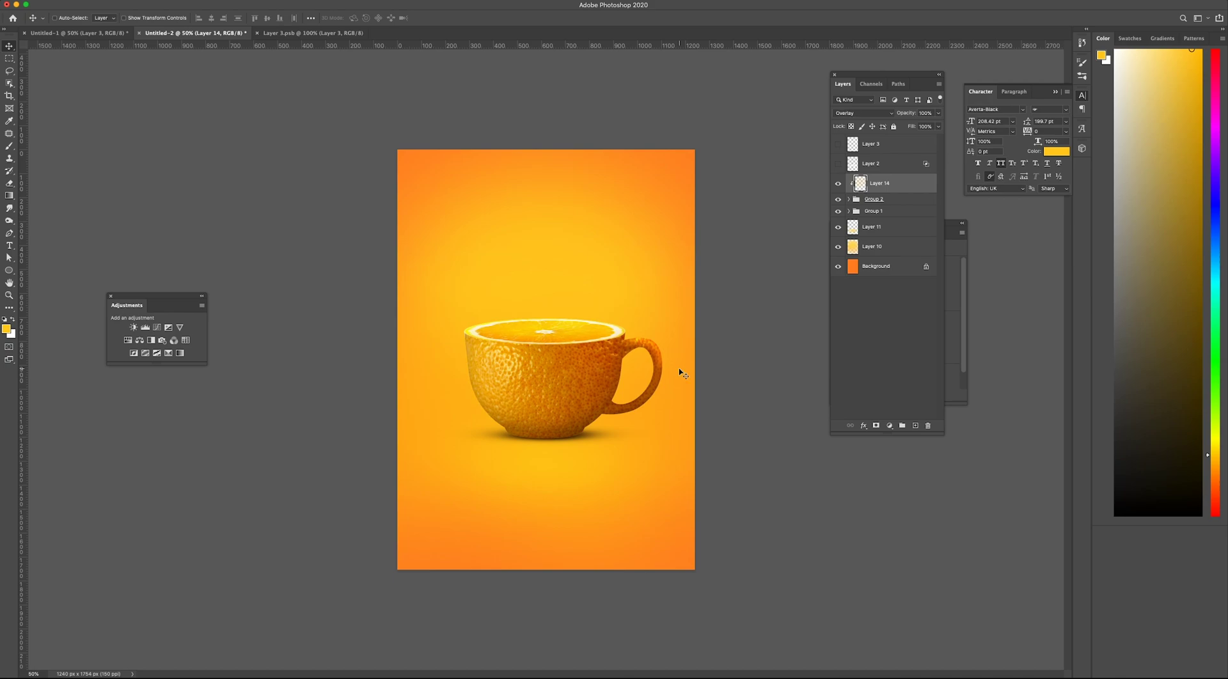
pyautogui.click(838, 184)
pyautogui.click(837, 183)
pyautogui.keyDown('shift'); pyautogui.click(869, 206); pyautogui.keyUp('shift')
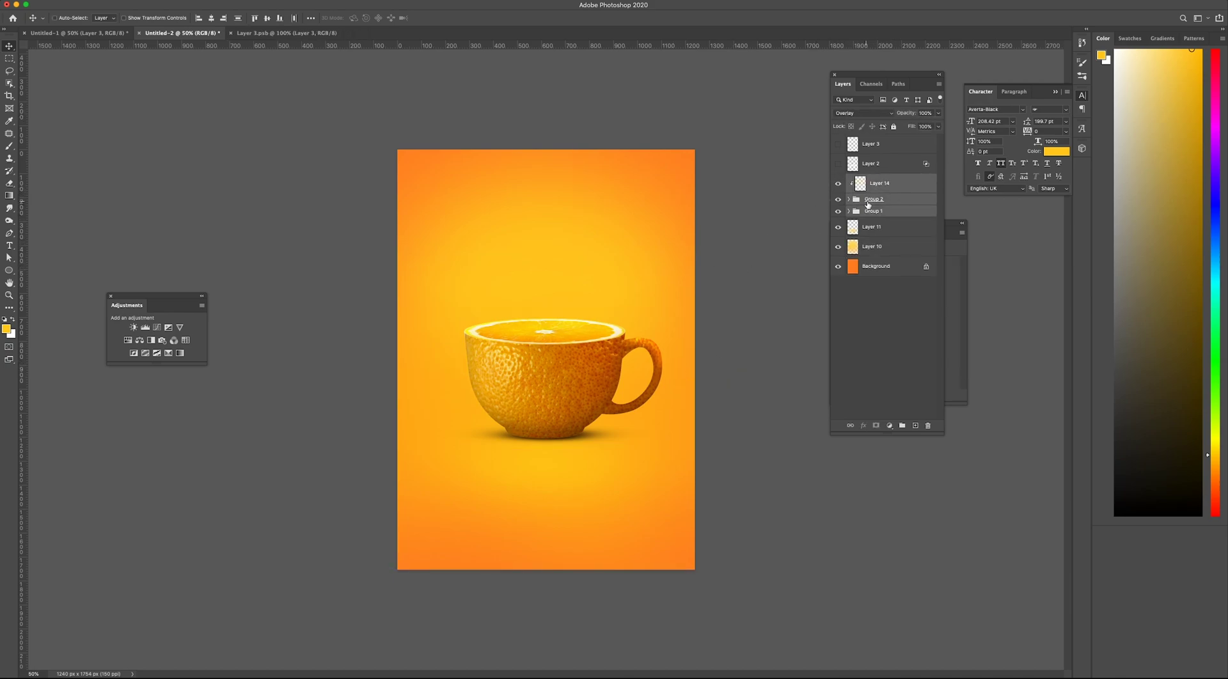
# Step: Show the Layer 2 clouds, shrink them onto the cup rim, and place Layer 3 birds above
pyautogui.click(838, 164)
pyautogui.click(873, 164)
pyautogui.moveTo(697, 442); pyautogui.dragTo(701, 331)
pyautogui.hotkey('ctrl', 't')
pyautogui.moveTo(651, 286)
pyautogui.mouseDown()
pyautogui.moveTo(643, 275)
pyautogui.moveTo(608, 308)
pyautogui.moveTo(549, 312)
pyautogui.mouseUp()
pyautogui.press('Return')
pyautogui.moveTo(630, 326); pyautogui.dragTo(655, 324)
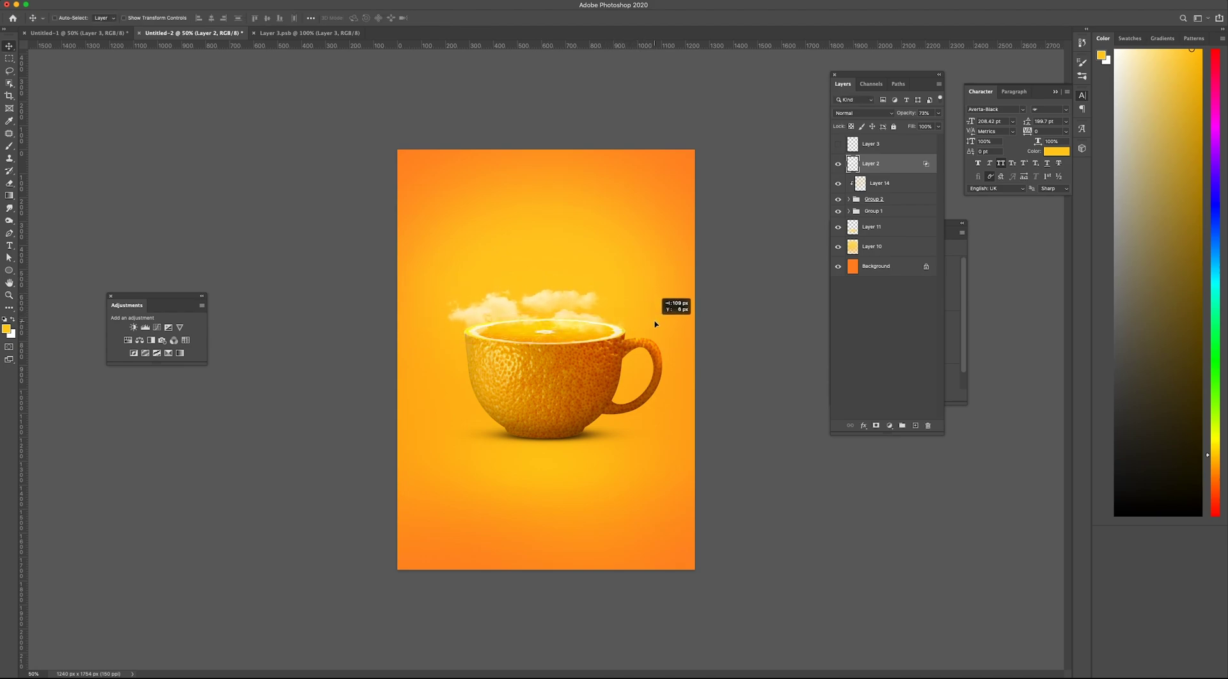
pyautogui.click(843, 147)
pyautogui.moveTo(614, 269)
pyautogui.mouseDown()
pyautogui.moveTo(619, 326)
pyautogui.moveTo(656, 315)
pyautogui.mouseUp()
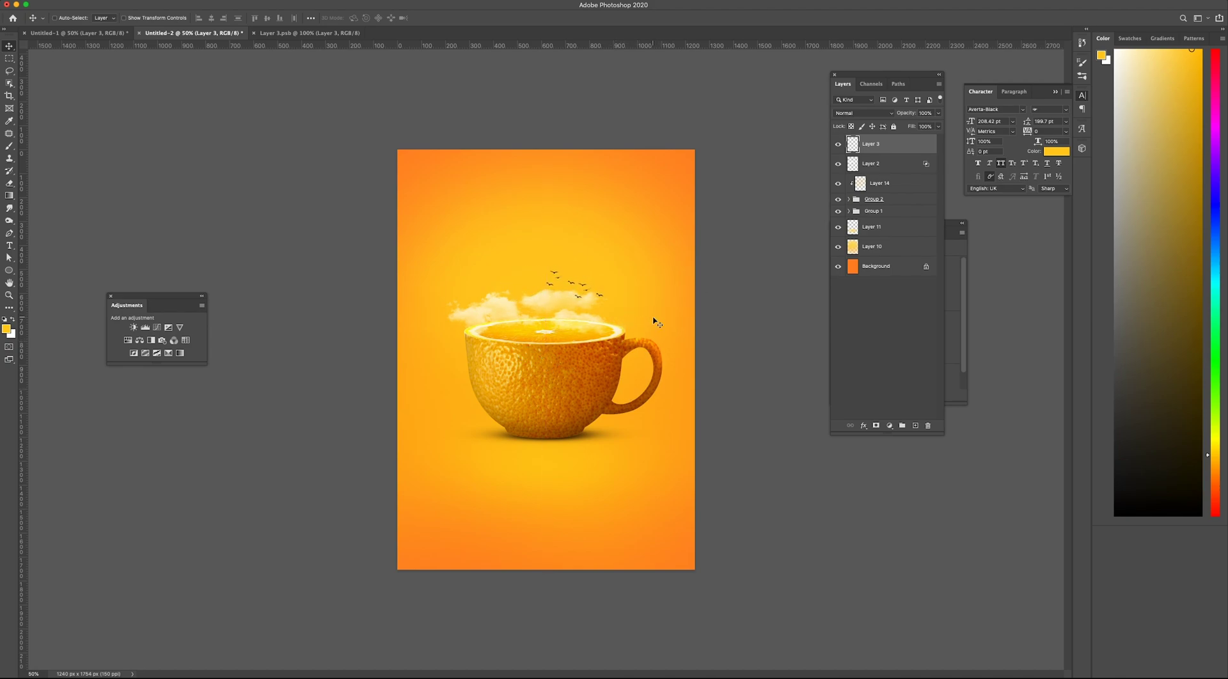
# Step: Enlarge artwork layers Layer 3 through Layer 11 to 110%, nudging them slightly left
pyautogui.keyDown('shift'); pyautogui.click(872, 227); pyautogui.keyUp('shift')
pyautogui.hotkey('ctrl', 't')
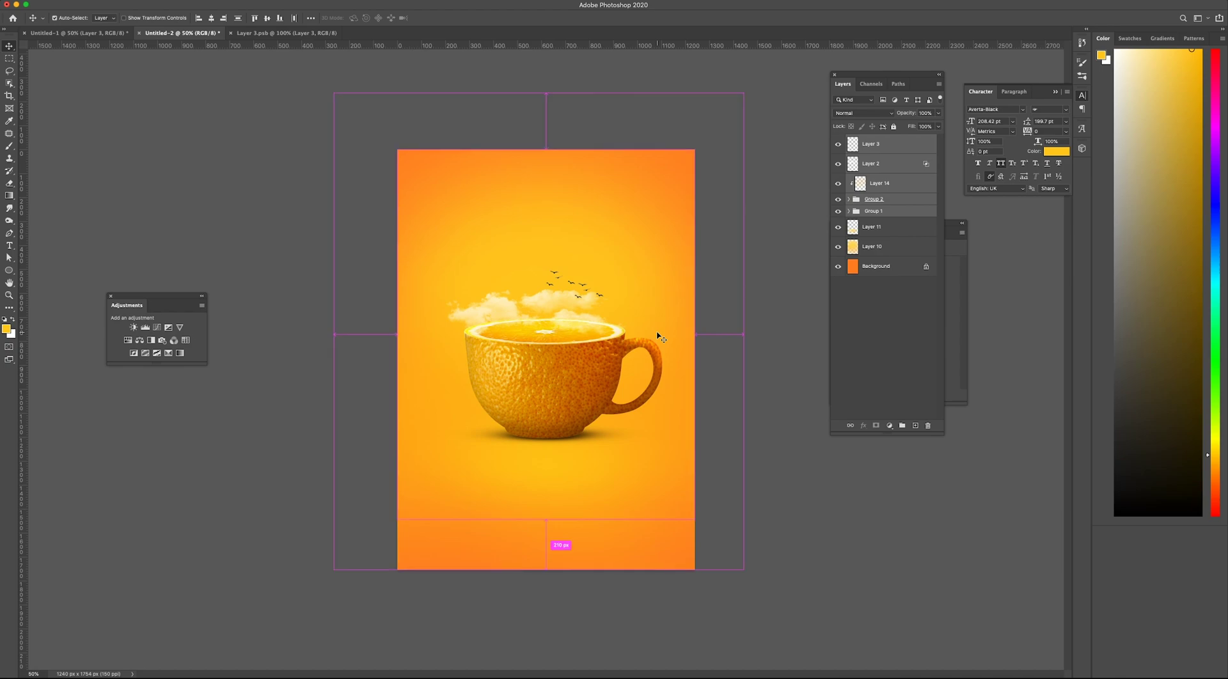
pyautogui.moveTo(707, 528); pyautogui.dragTo(718, 547)
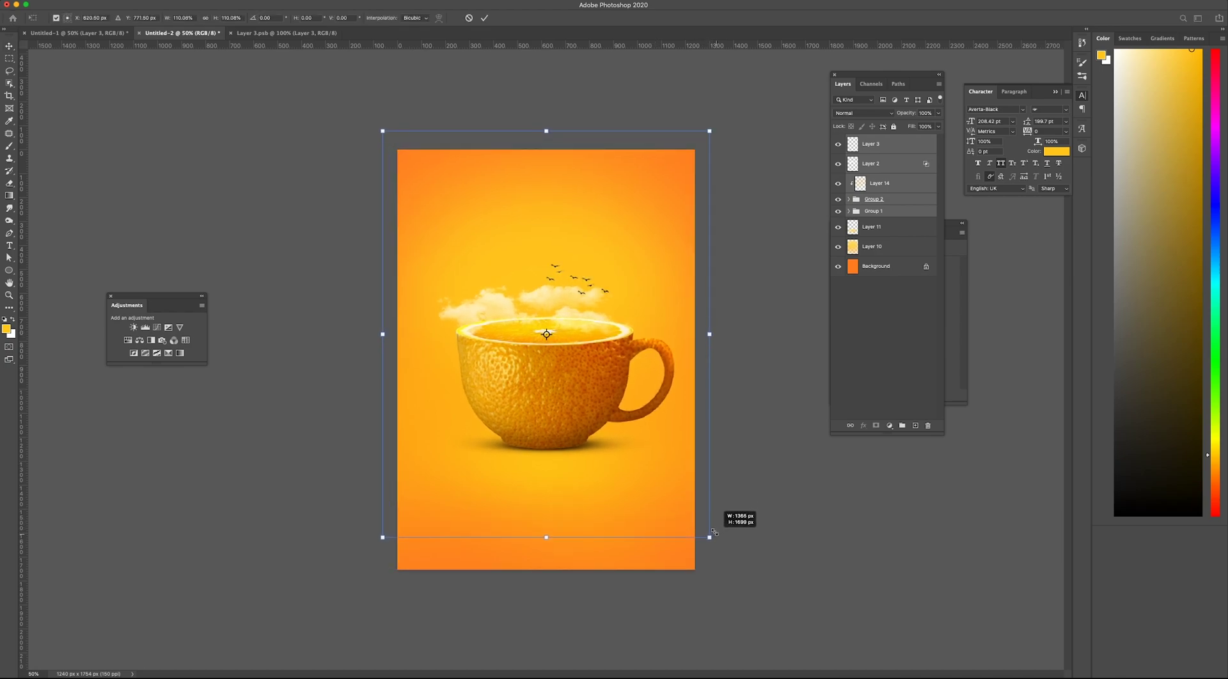
pyautogui.moveTo(636, 454); pyautogui.dragTo(632, 453)
pyautogui.press('Return')
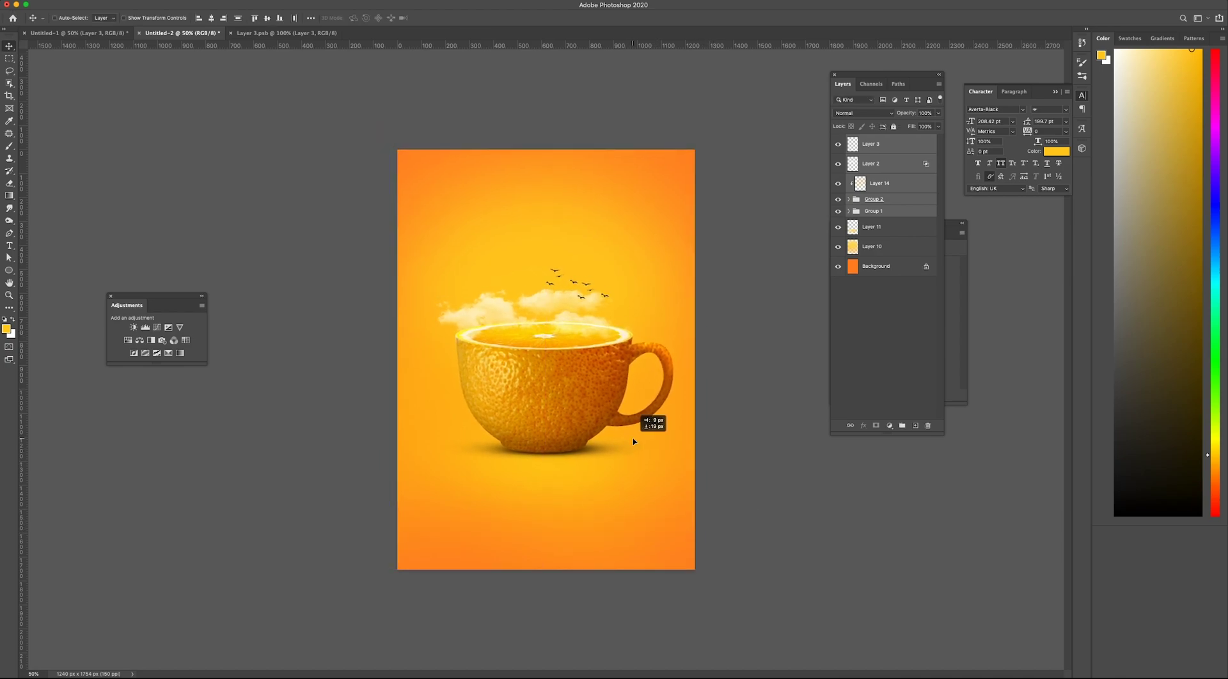